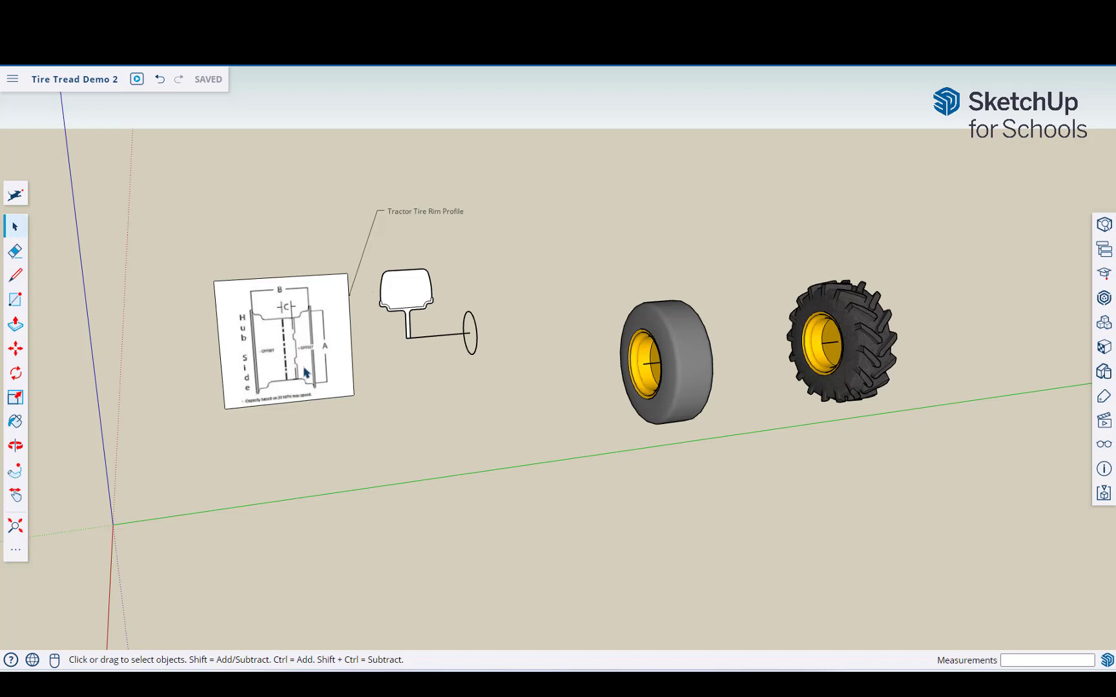
- Draw a roughly 18.9 by 18 inch rectangle face above the rim diagram
middle_drag(279, 342, 364, 346)
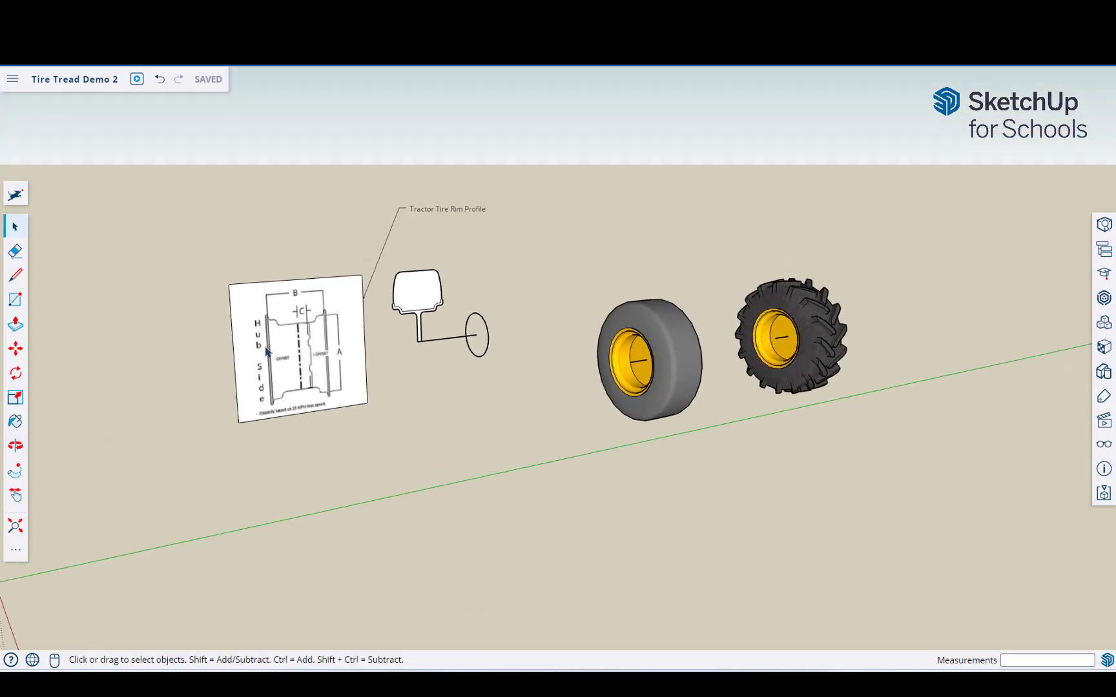
middle_drag(269, 352, 388, 381)
click(15, 300)
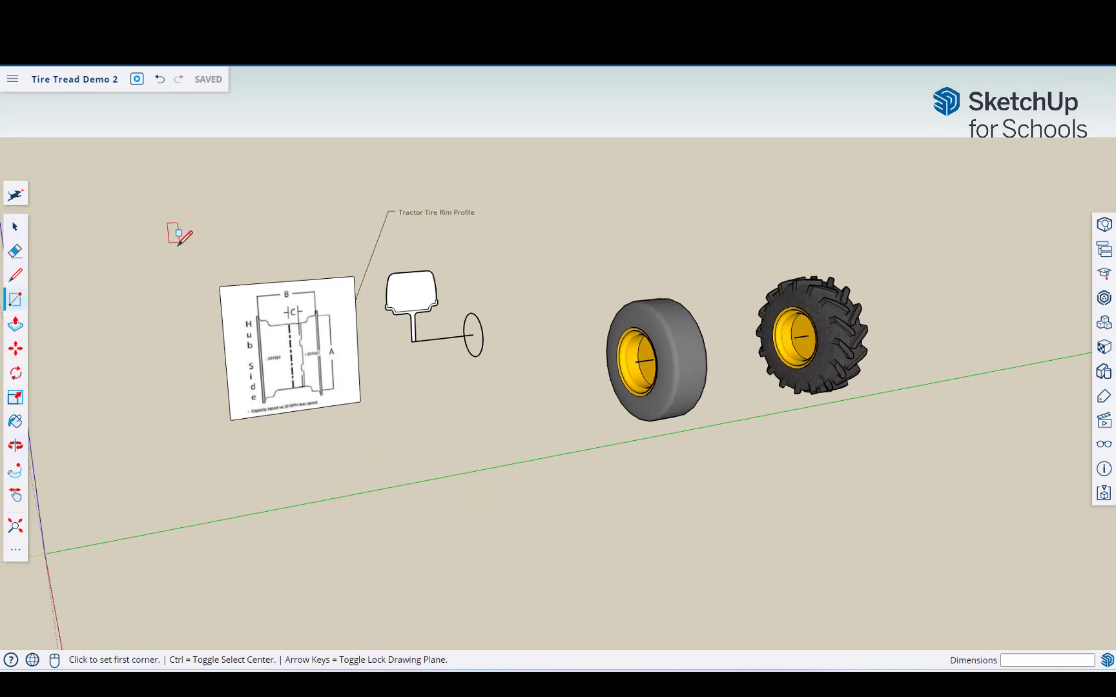
click(188, 242)
click(277, 140)
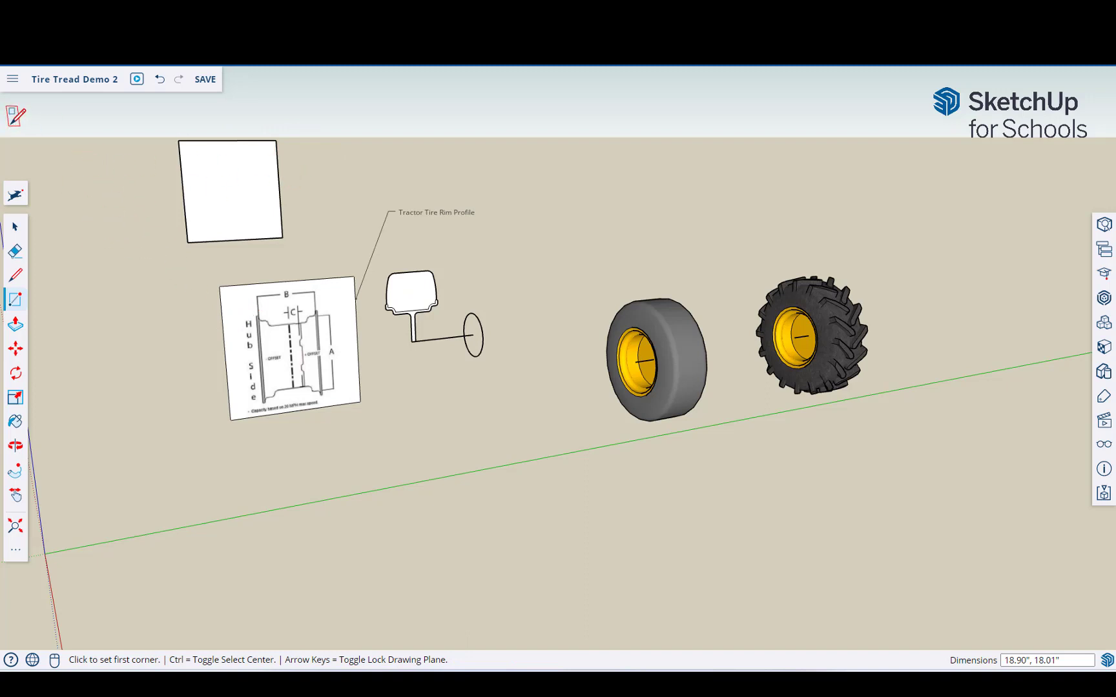
- Import rim 1.png from the device as an image, then cancel its placement
click(13, 82)
mouse_move(42, 209)
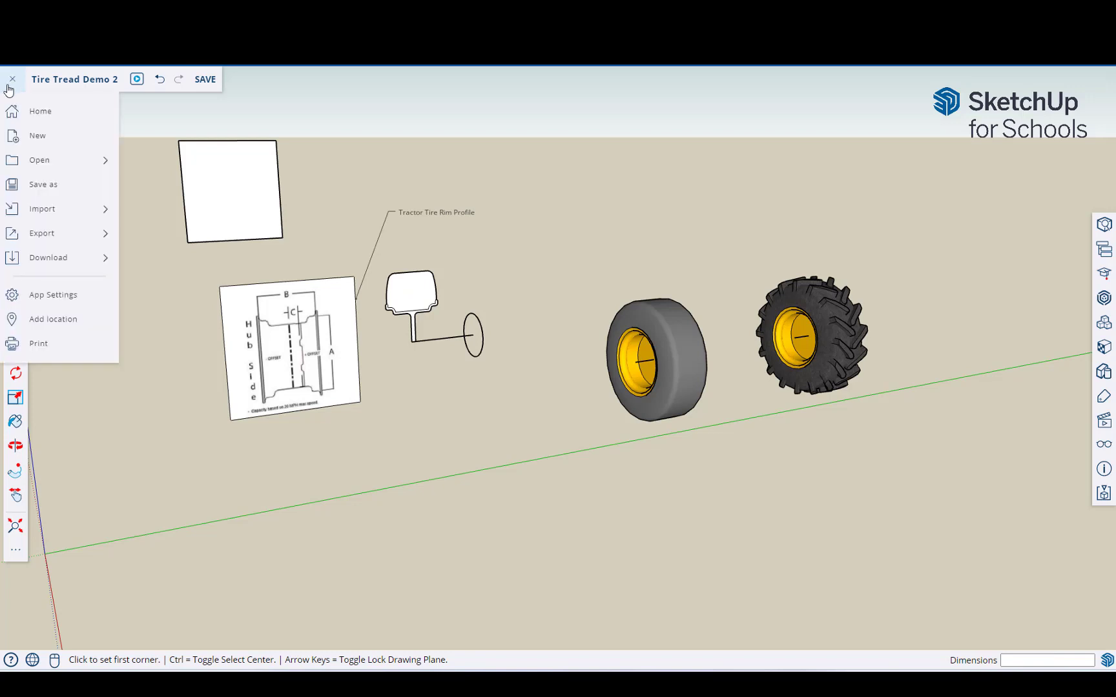
click(167, 210)
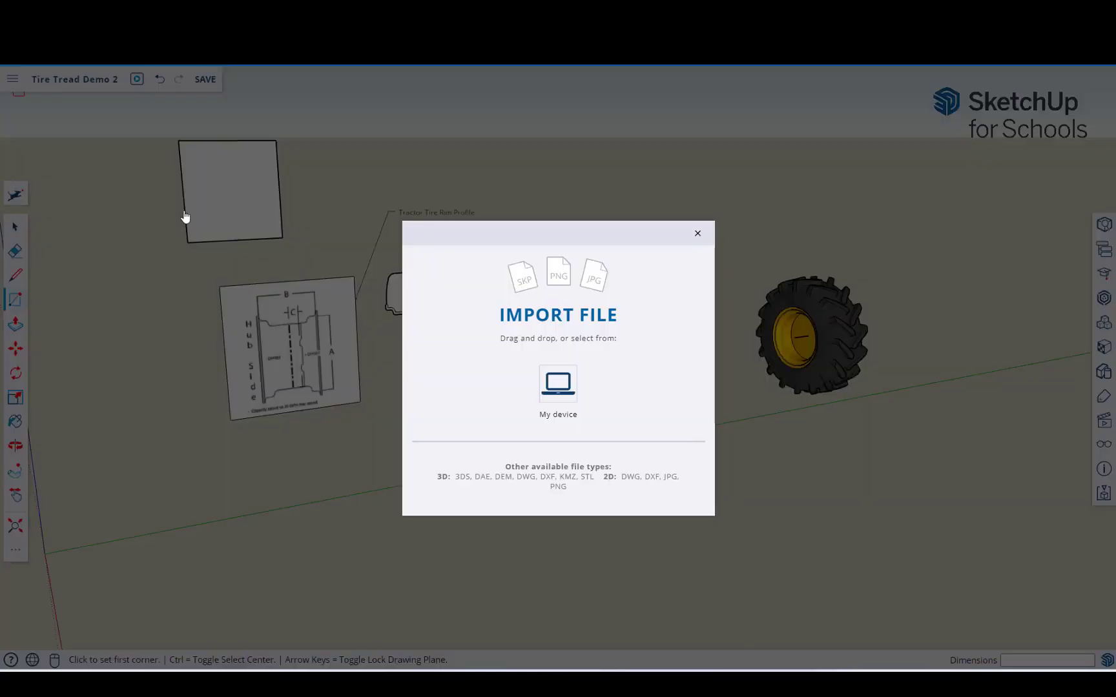
click(559, 395)
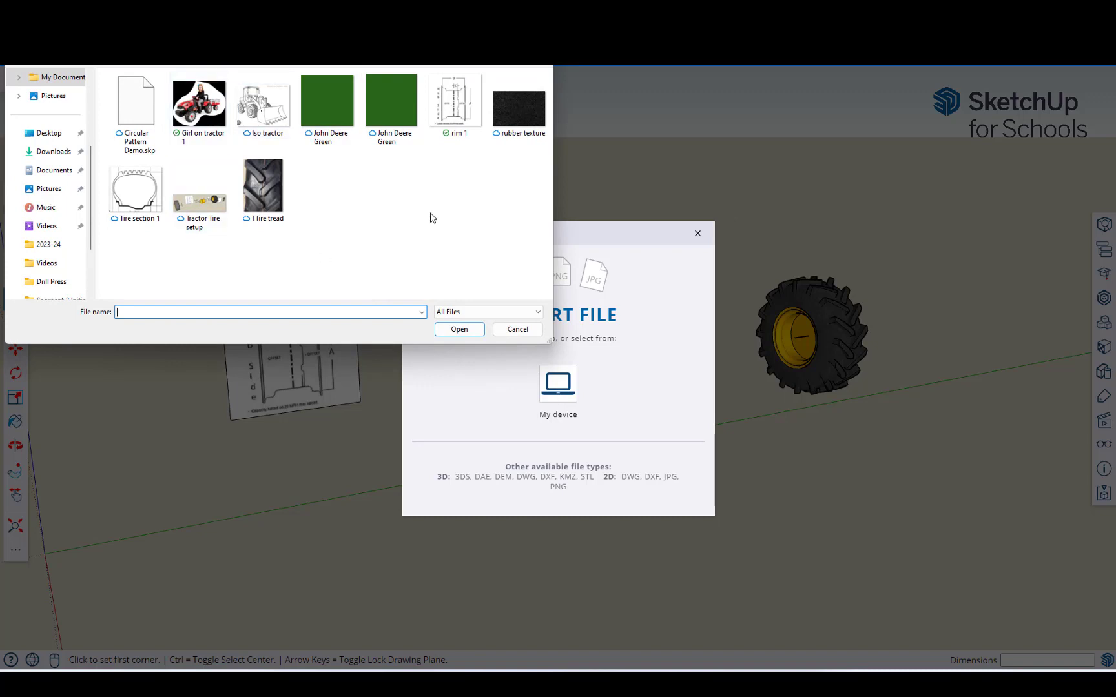
click(459, 115)
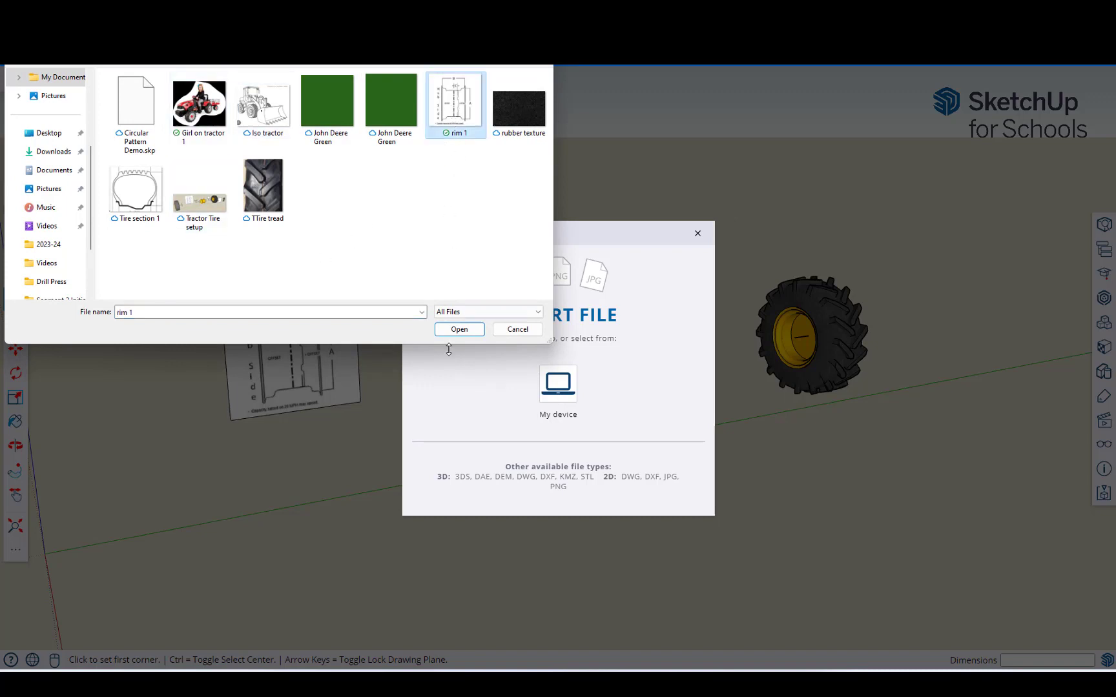
click(459, 329)
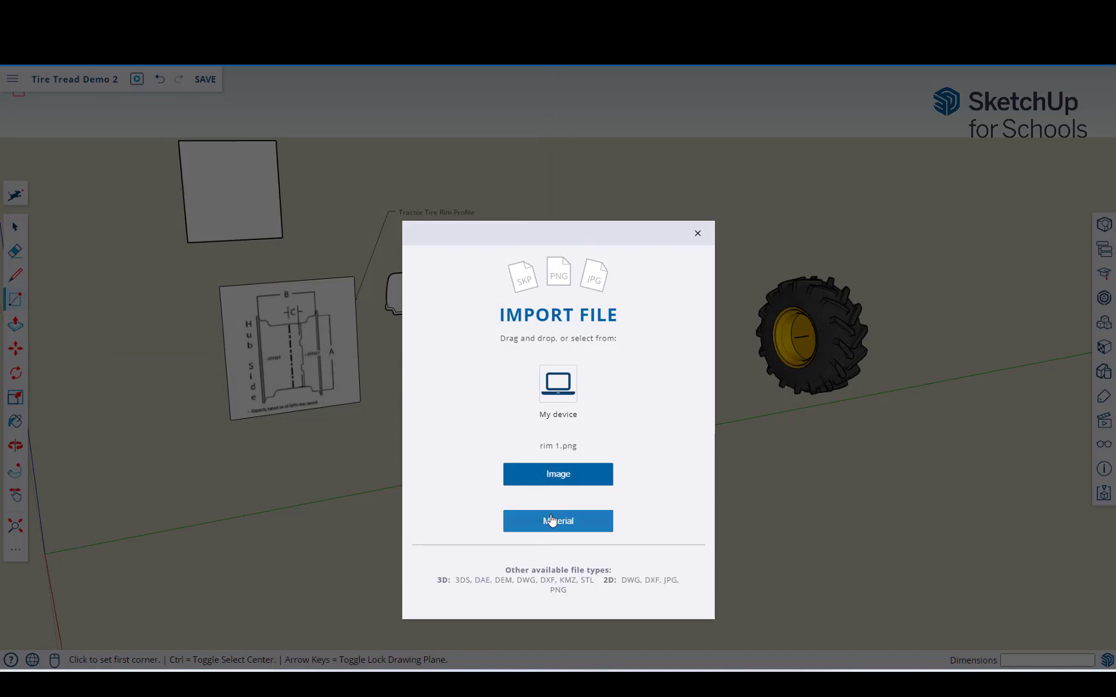
click(548, 473)
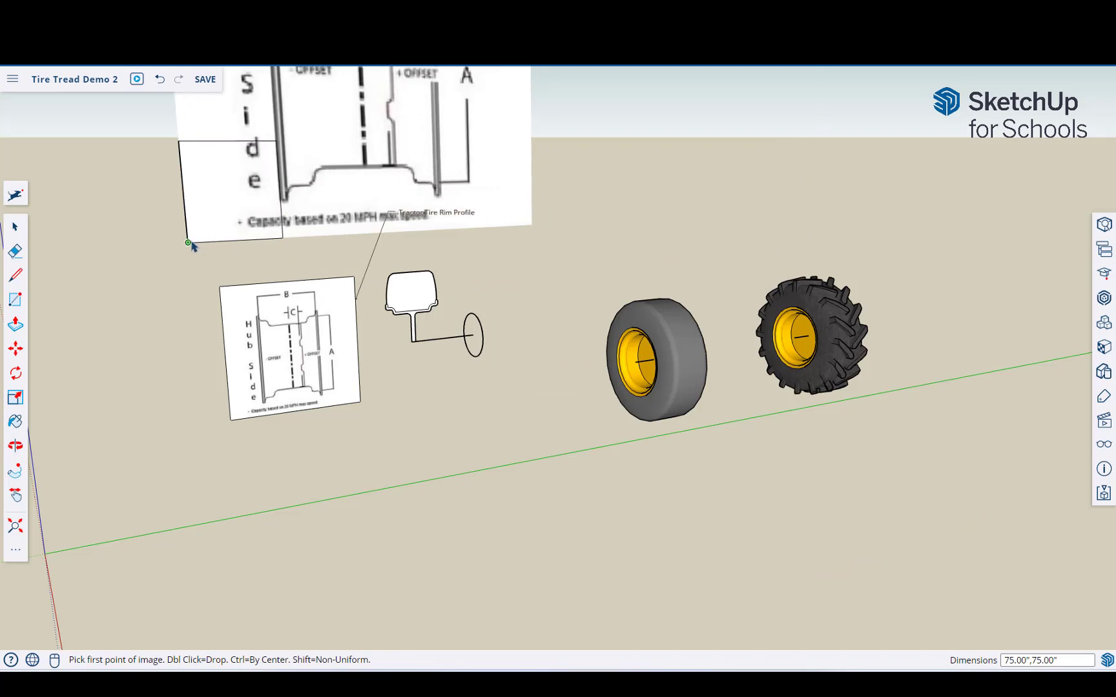
click(188, 243)
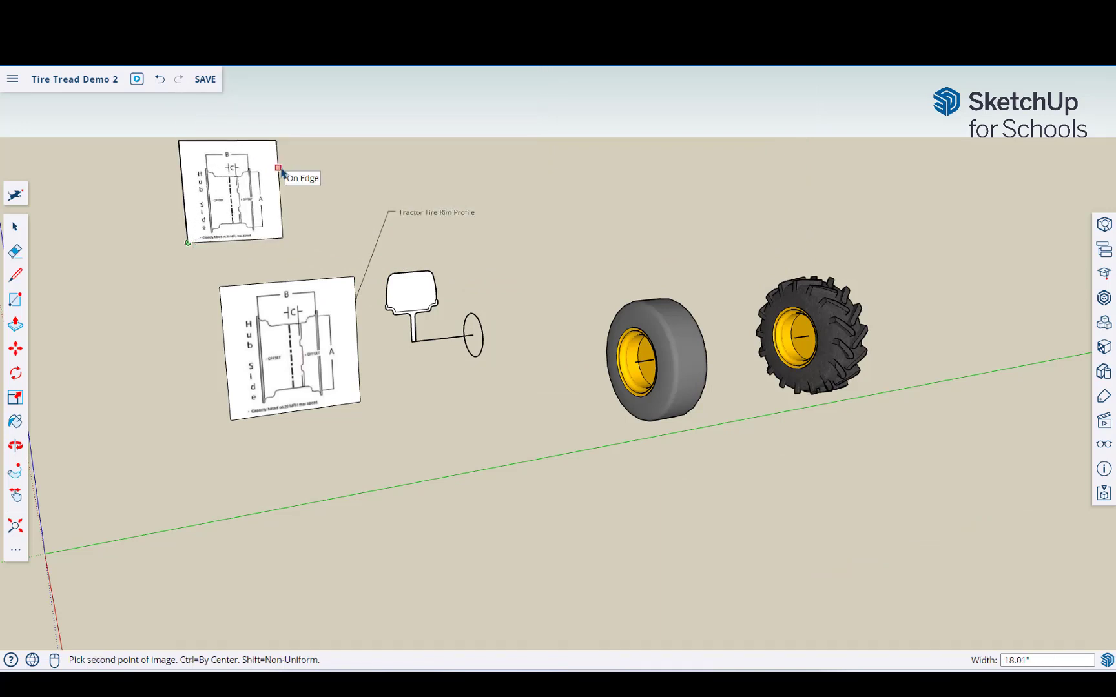
key(Escape)
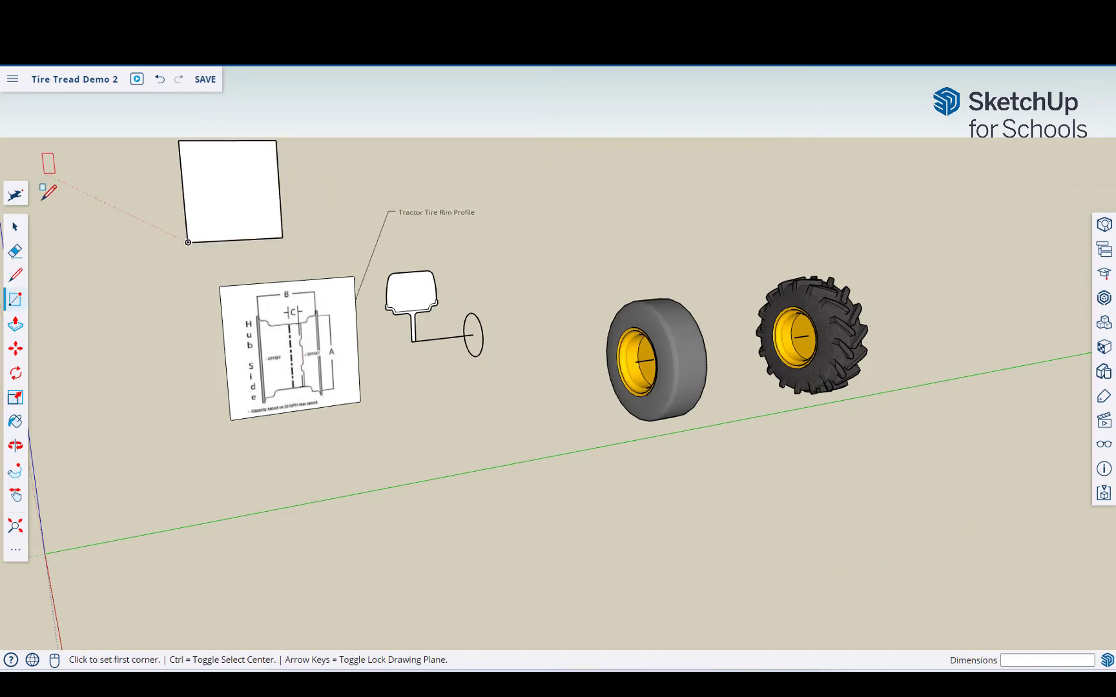
- Select all and delete the blank square face
click(18, 228)
key(ctrl+a)
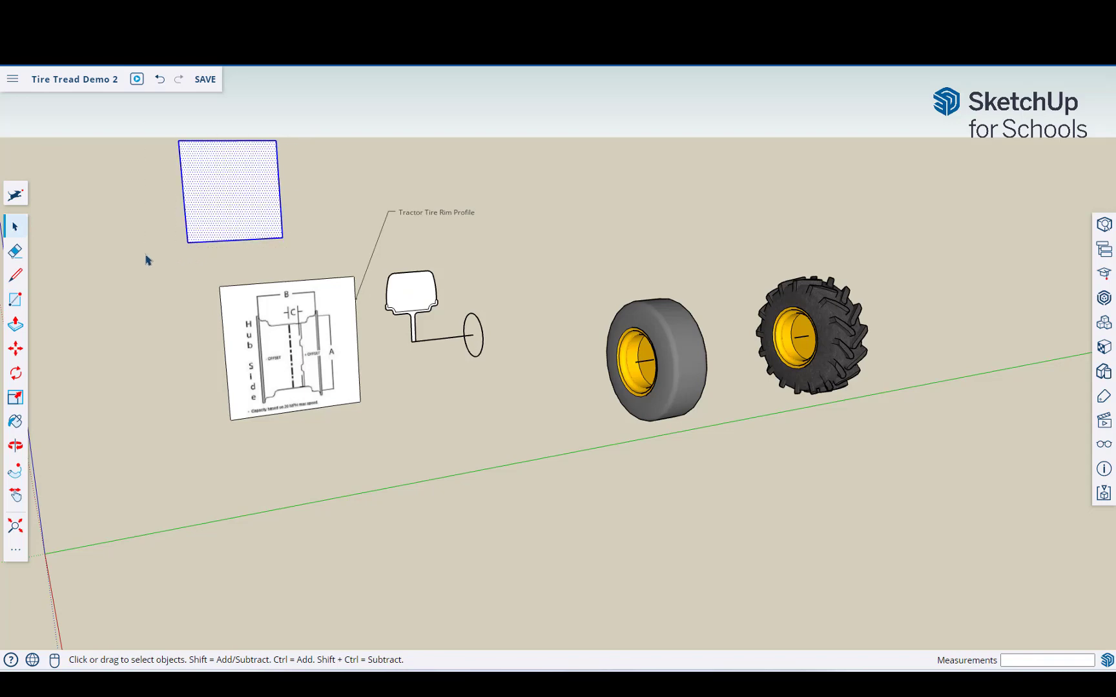
key(Delete)
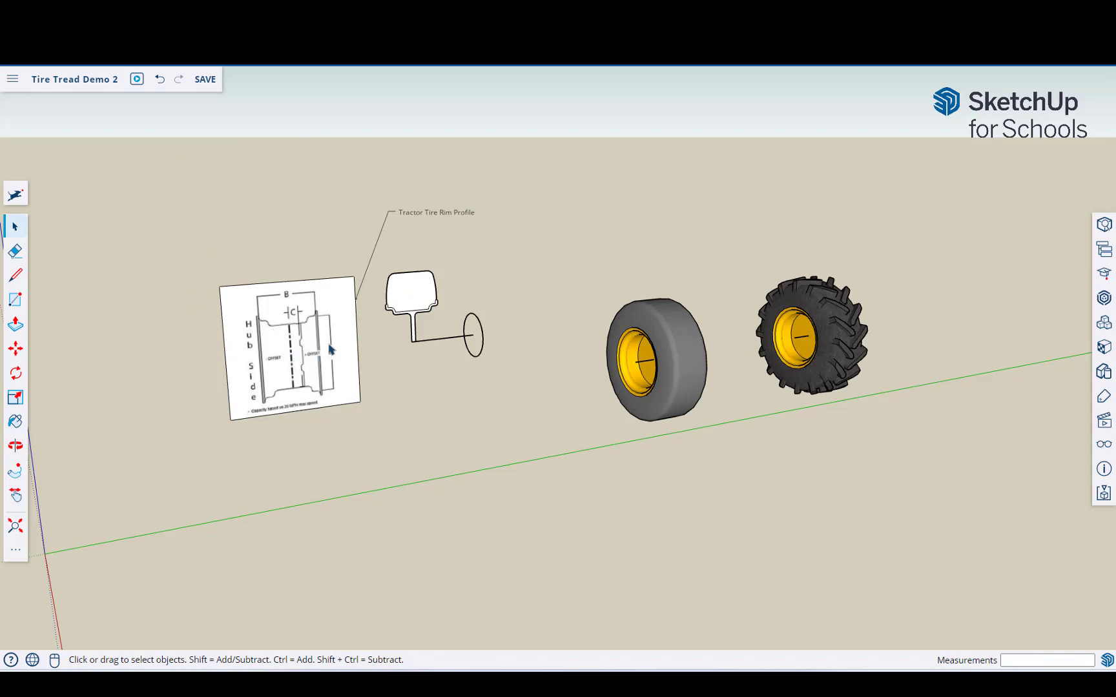
scroll(423, 349, up, 2)
scroll(397, 318, up, 2)
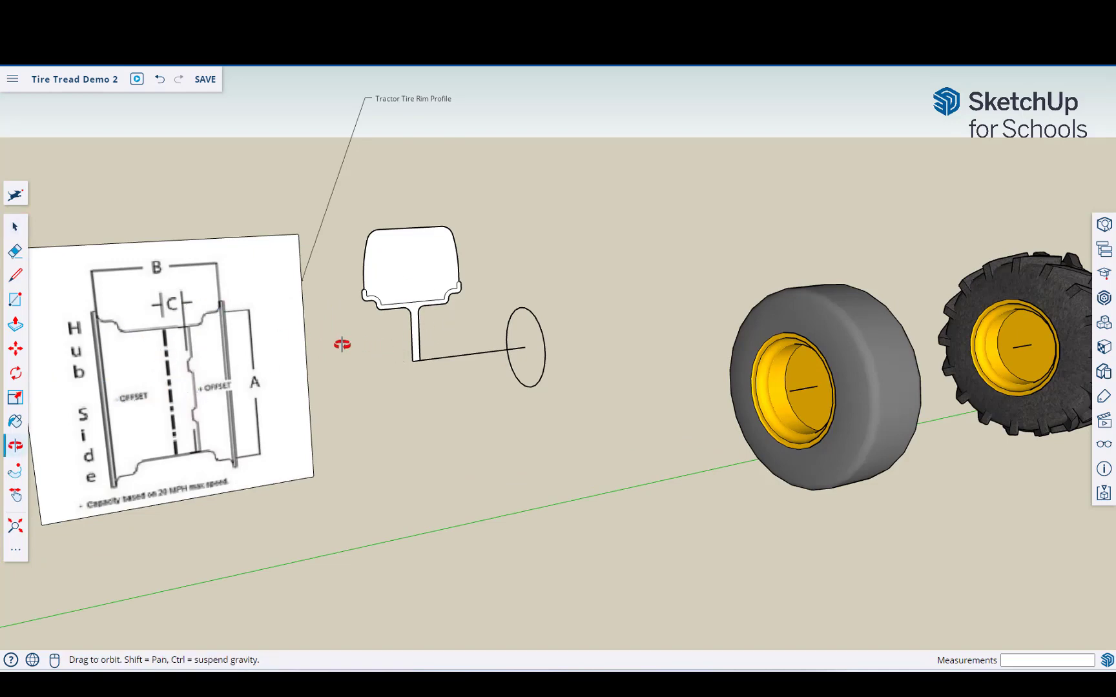
middle_drag(340, 347, 448, 354)
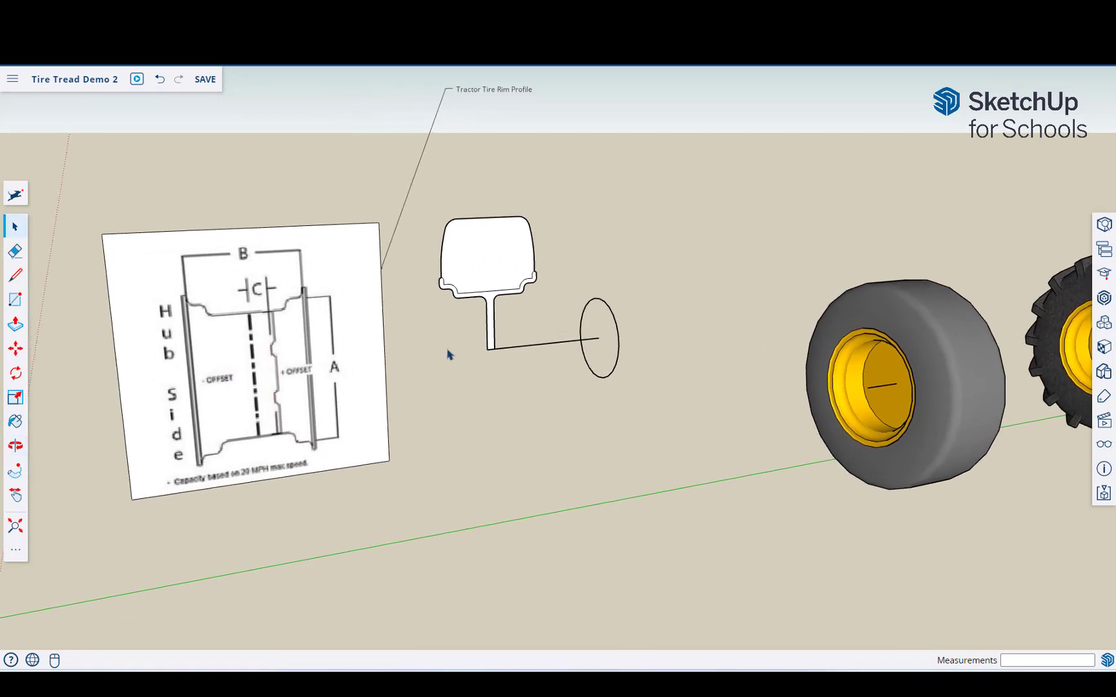
key(alt+r)
drag(421, 202, 692, 428)
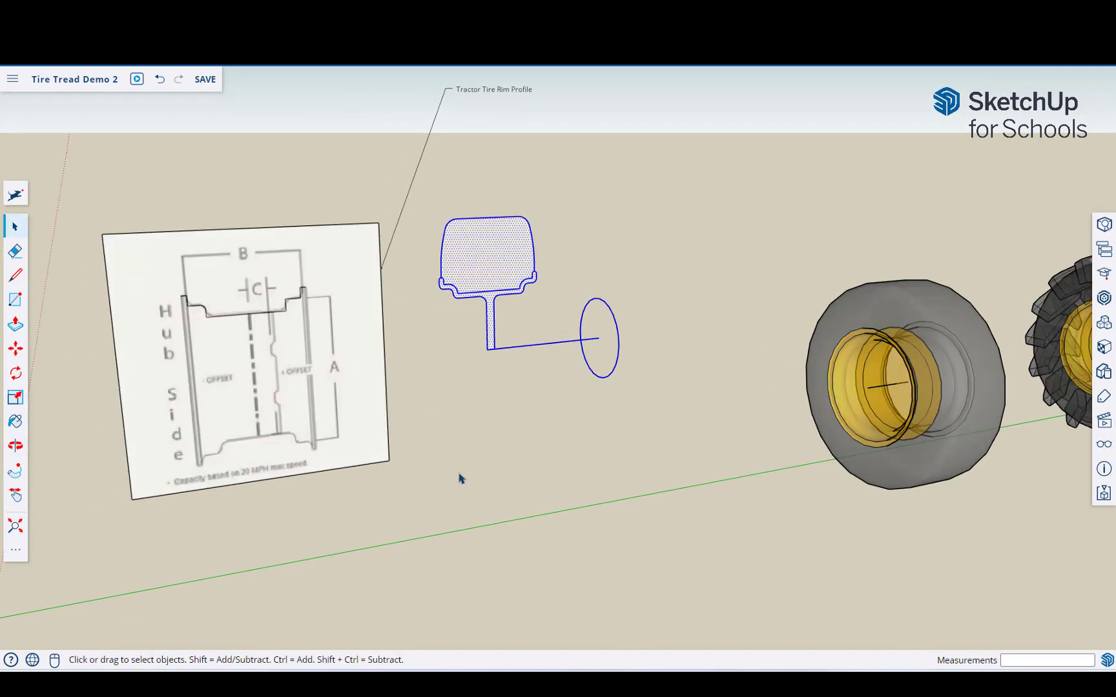
key(m)
click(489, 349)
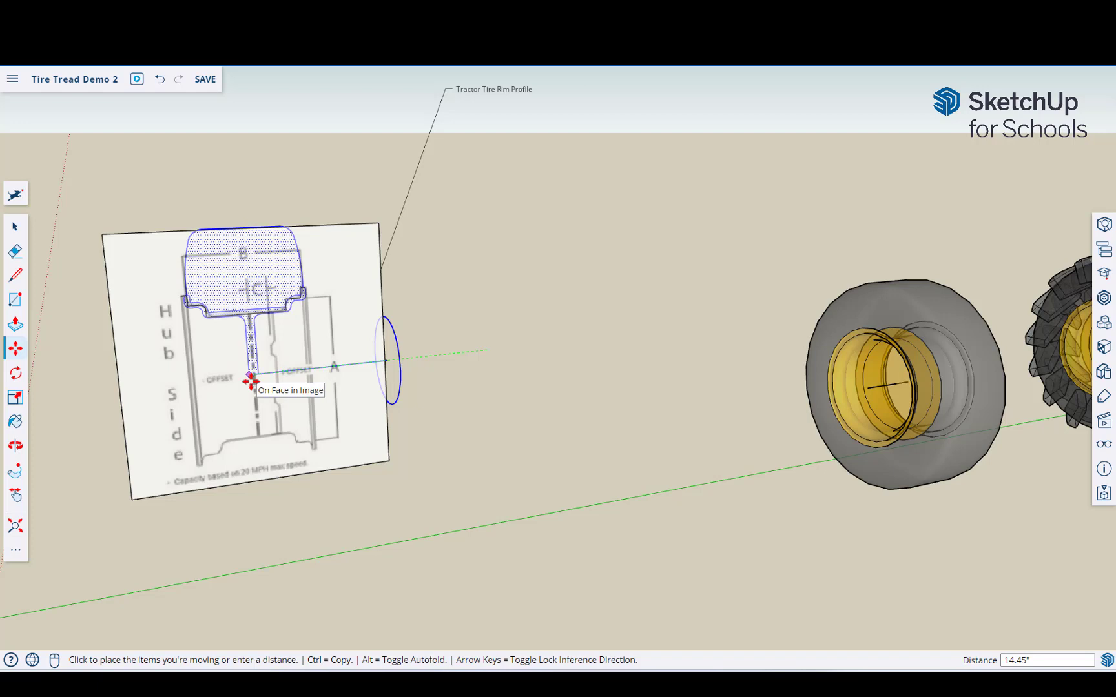
key(Escape)
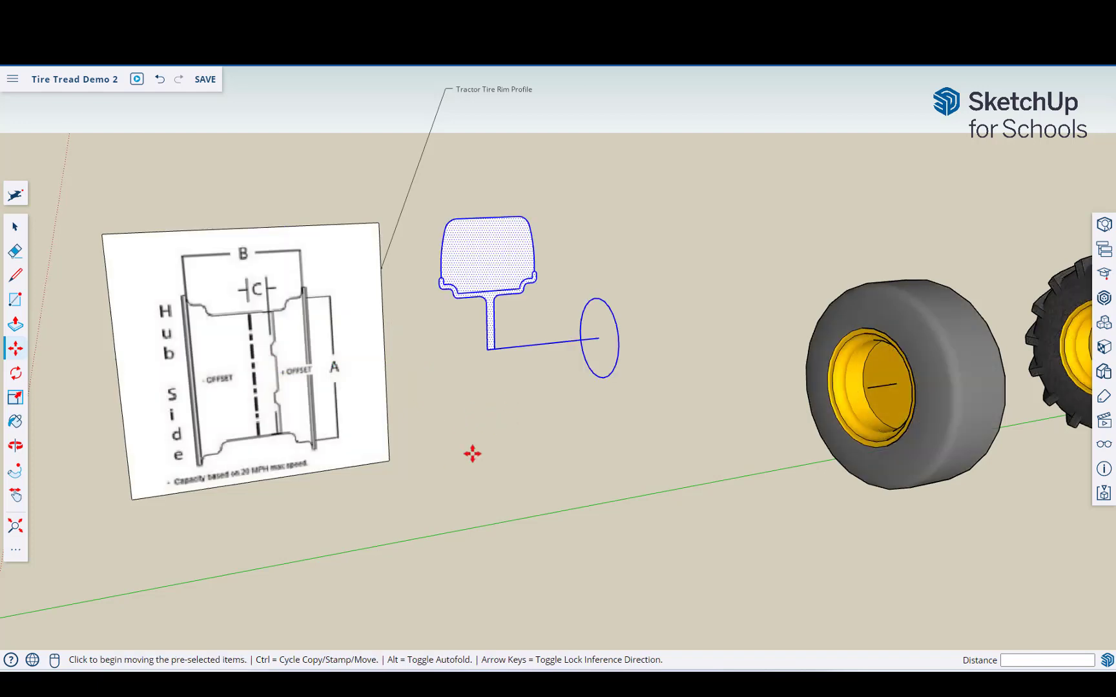
key(space)
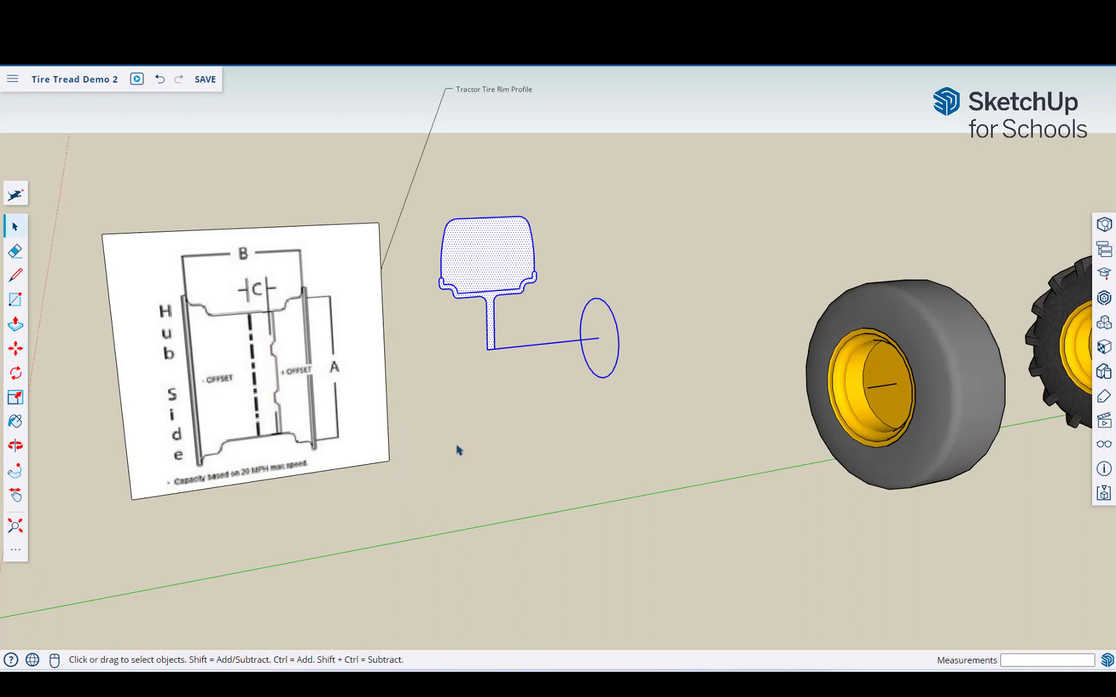
click(450, 389)
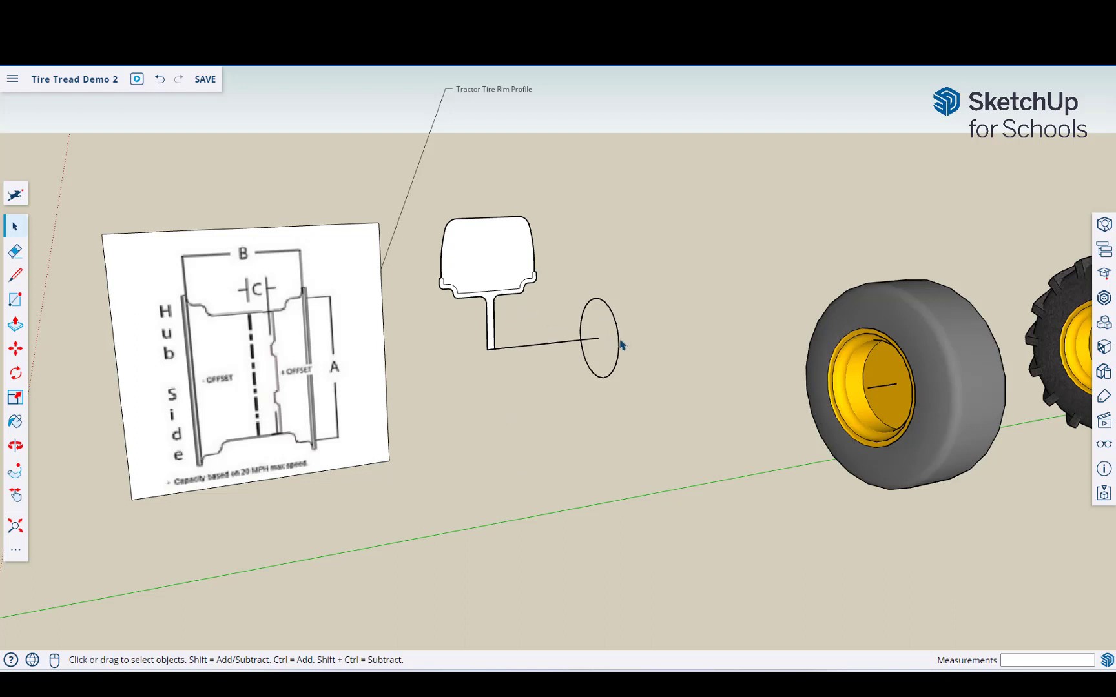
middle_drag(507, 397, 492, 389)
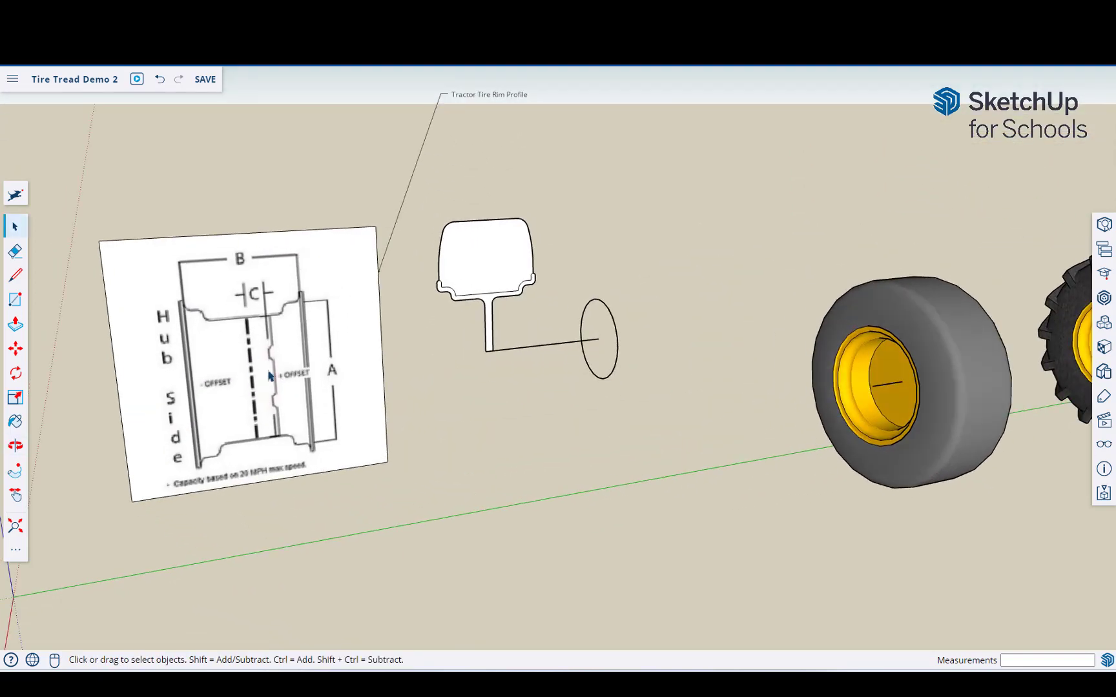
mouse_move(572, 345)
middle_down()
mouse_move(636, 329)
mouse_move(532, 369)
middle_up()
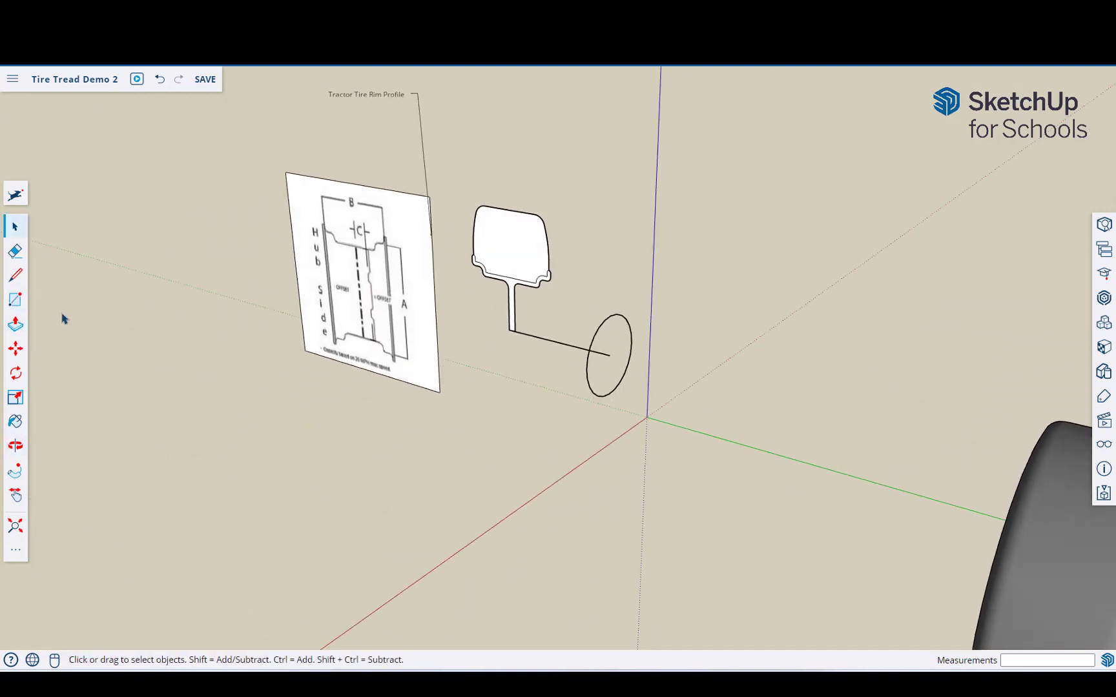
key(c)
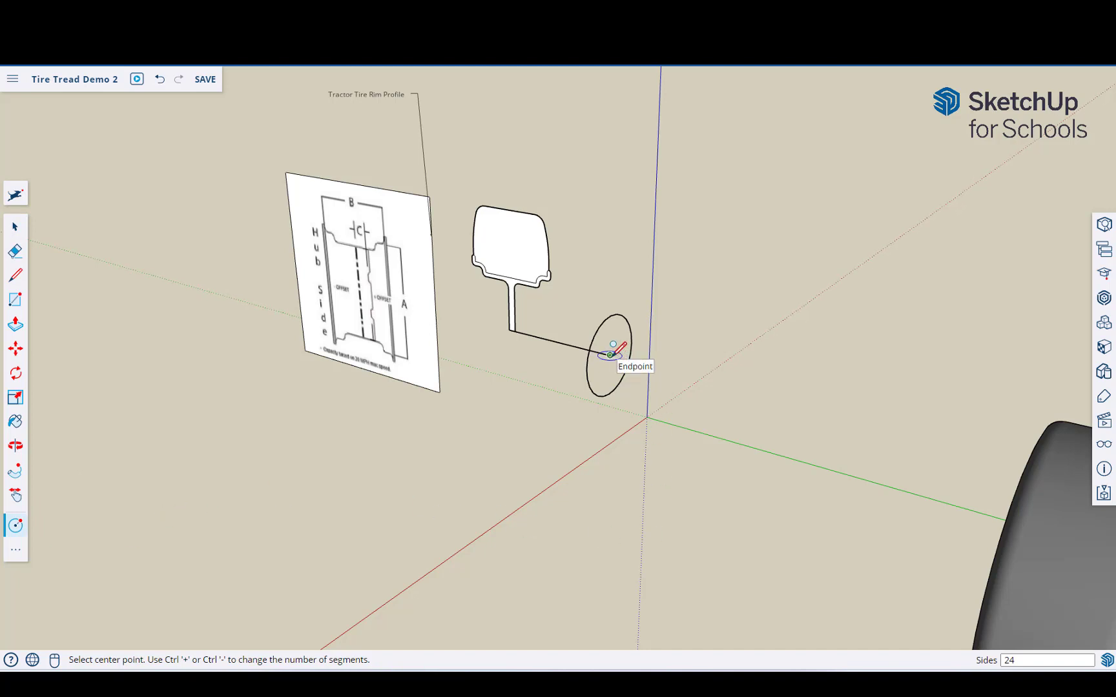
key(Left)
key(Up)
key(Right)
key(Left)
click(612, 352)
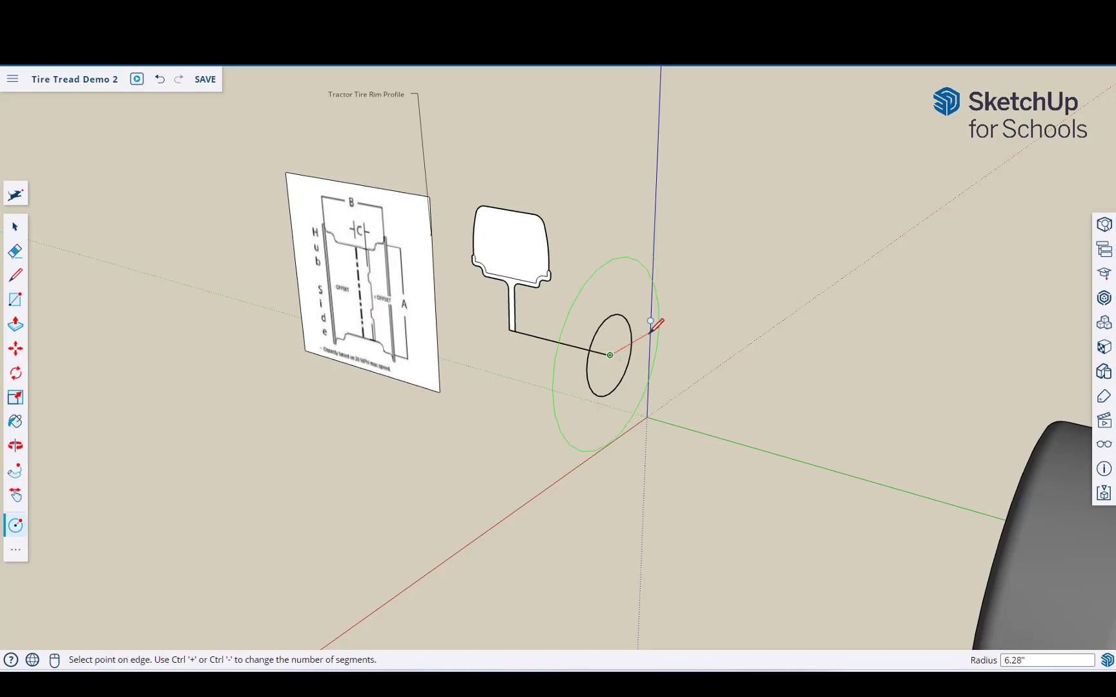
click(652, 330)
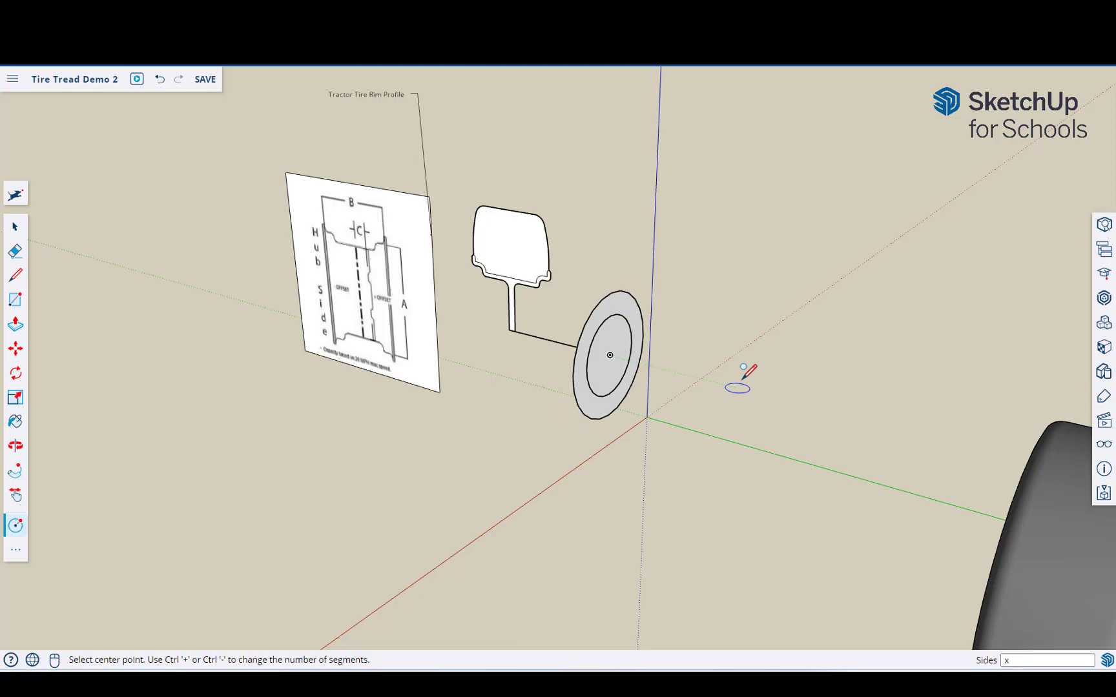
key(ctrl+z)
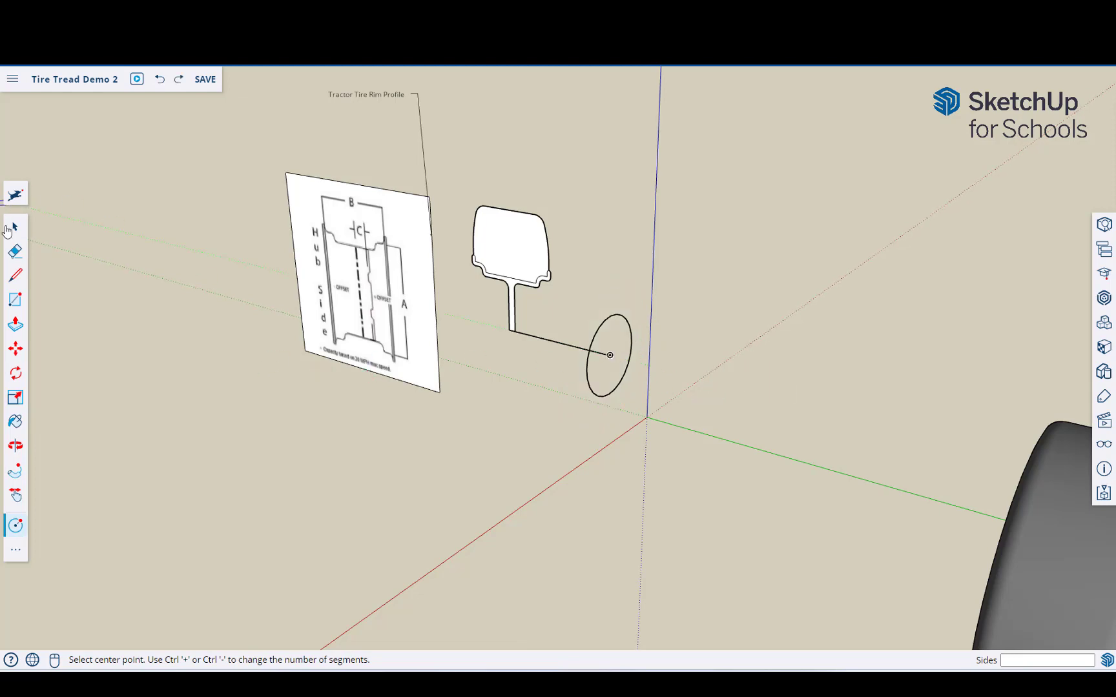
- Sweep the rim profile around the small circle with Follow Me
key(space)
mouse_move(531, 401)
middle_down()
mouse_move(630, 381)
mouse_move(495, 419)
mouse_move(611, 384)
middle_up()
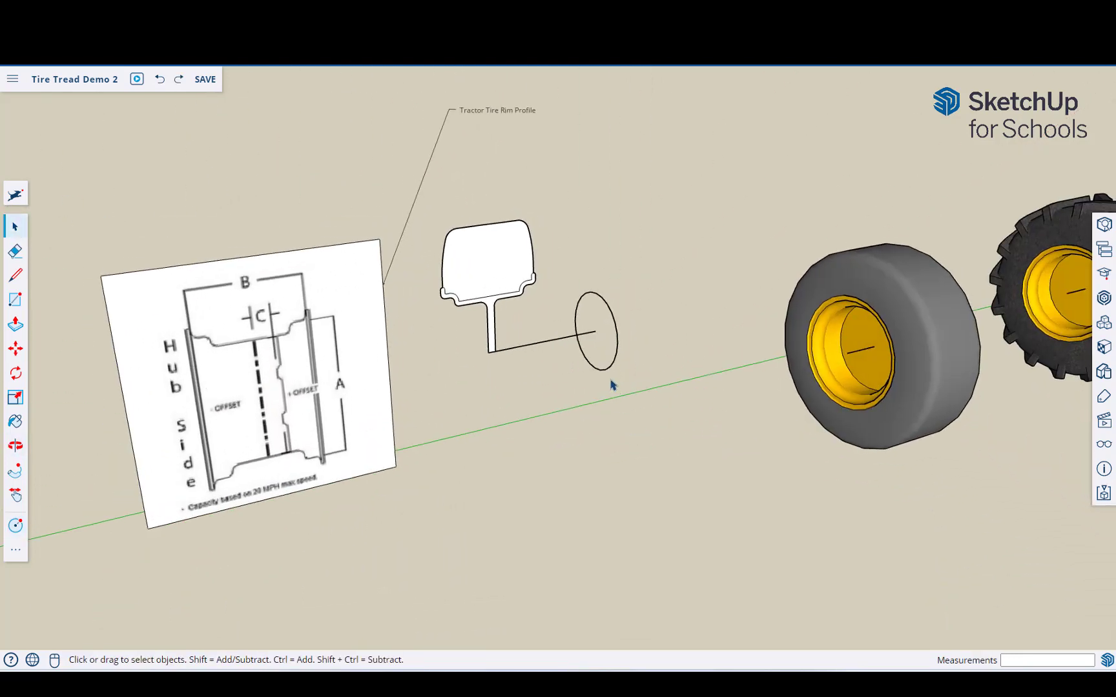
click(609, 371)
click(15, 471)
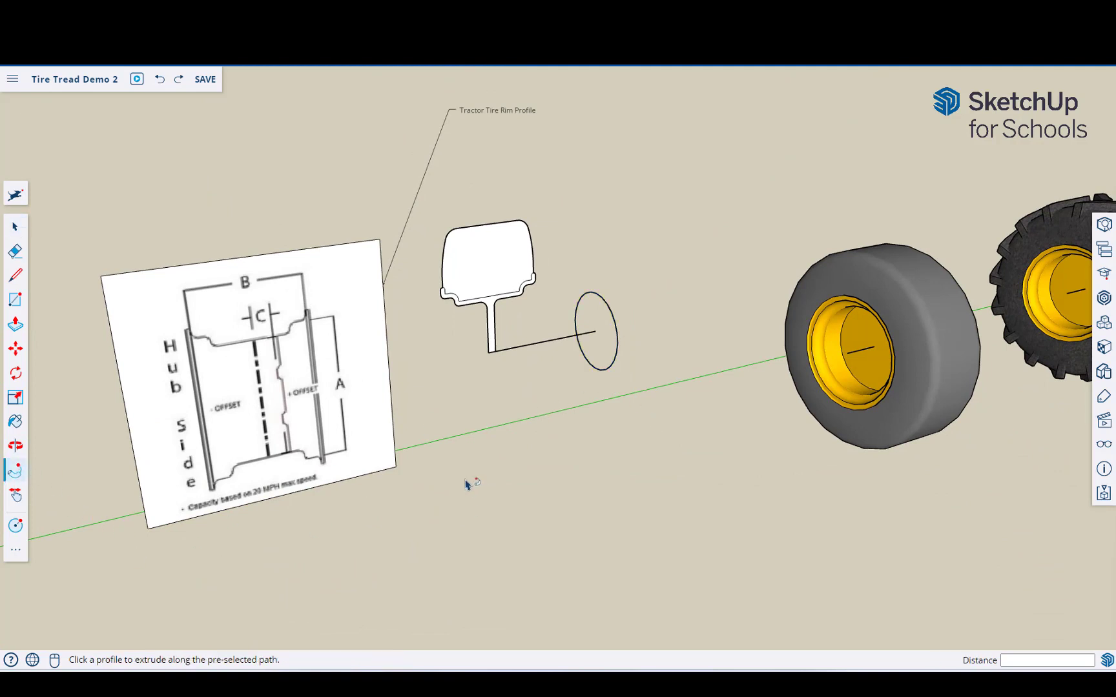
click(493, 318)
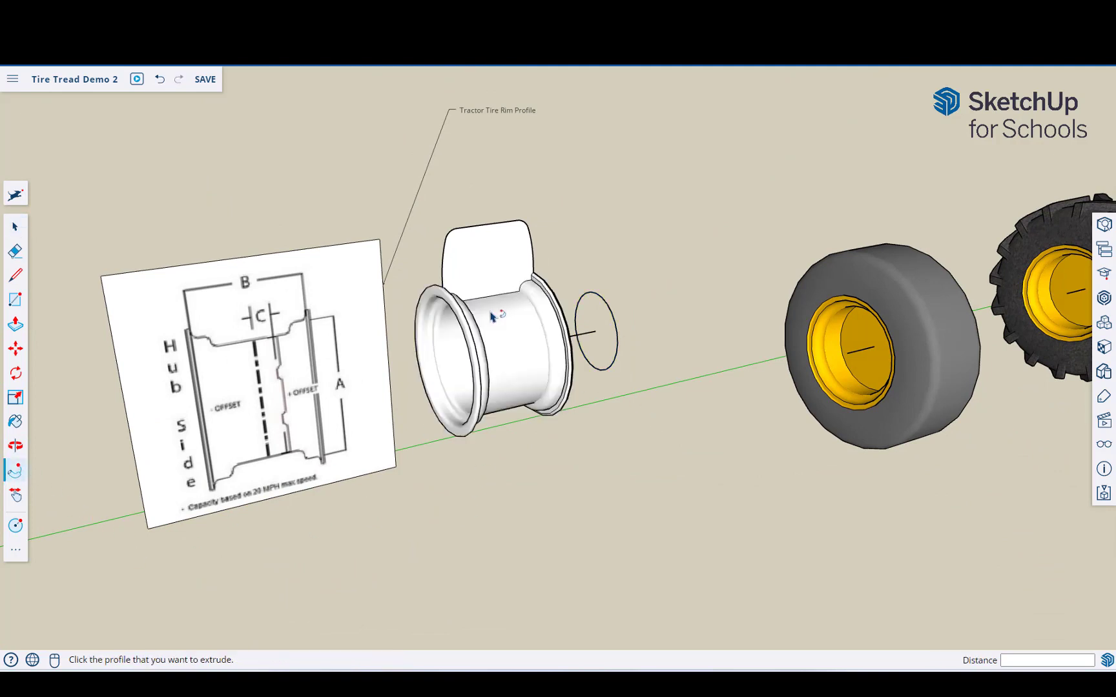
- Orbit around the new white rim to inspect it from several angles
mouse_move(630, 468)
middle_down()
mouse_move(399, 456)
mouse_move(502, 389)
middle_up()
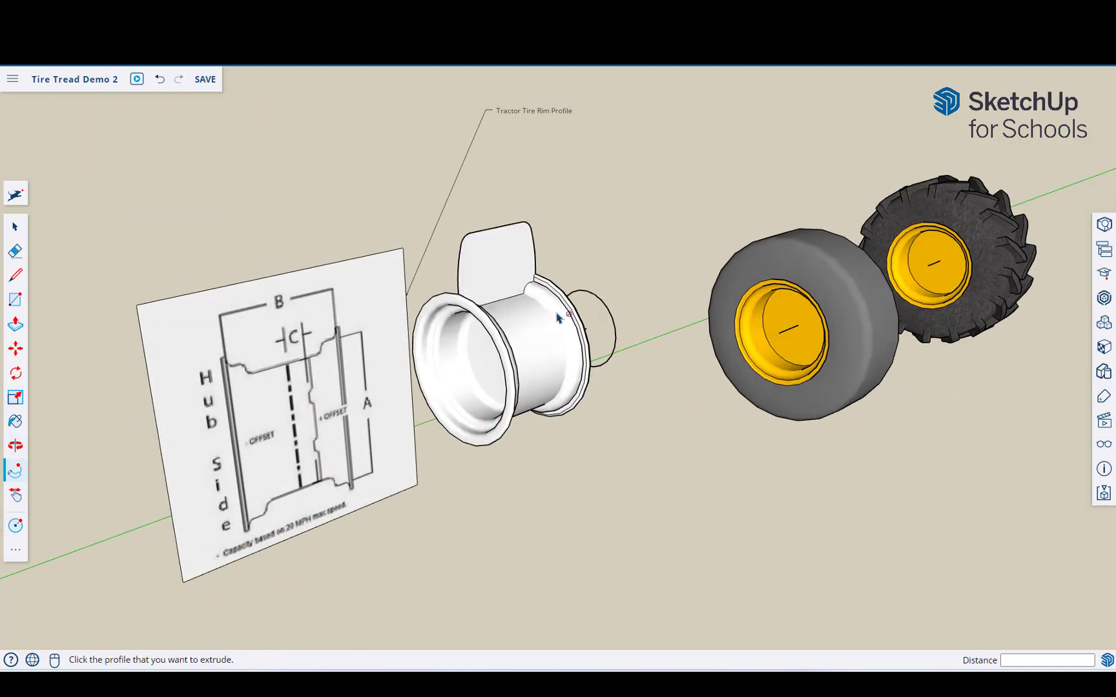
mouse_move(595, 479)
middle_down()
mouse_move(568, 478)
mouse_move(573, 447)
middle_up()
mouse_move(572, 448)
mouse_down()
mouse_move(463, 441)
mouse_move(567, 413)
mouse_move(473, 452)
mouse_move(479, 407)
mouse_up()
mouse_move(480, 407)
middle_down()
mouse_move(628, 456)
mouse_move(610, 449)
middle_up()
click(16, 225)
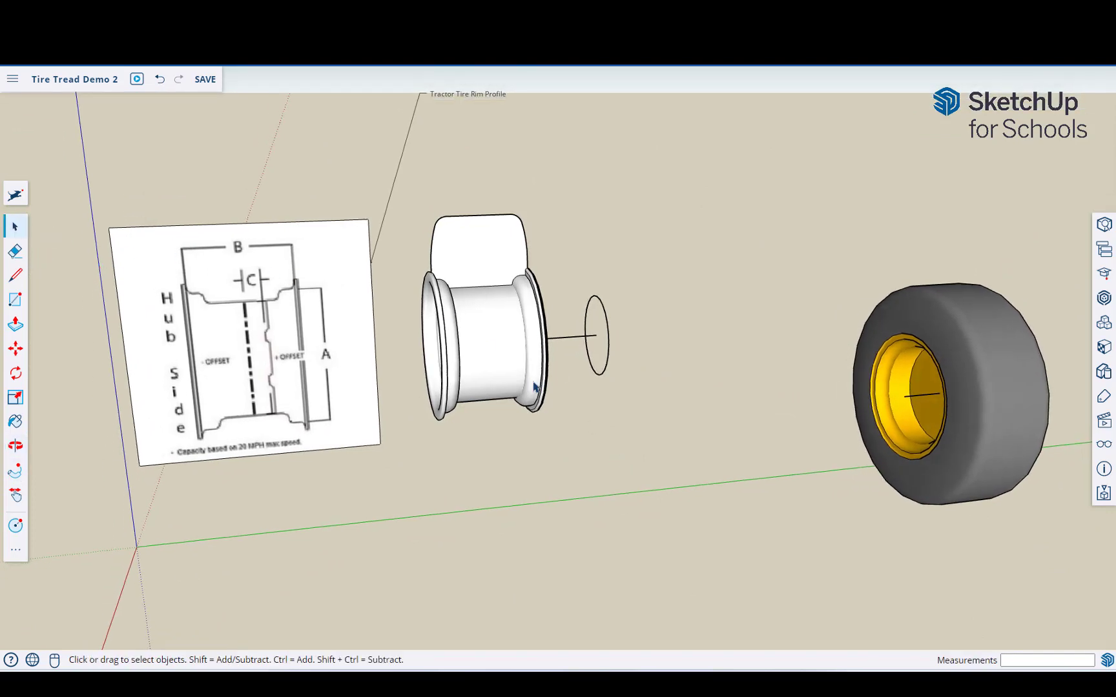
- Sweep the profile around the circular path into a tire, then undo it
mouse_move(557, 388)
middle_down()
mouse_move(541, 294)
mouse_move(580, 324)
mouse_move(482, 265)
middle_up()
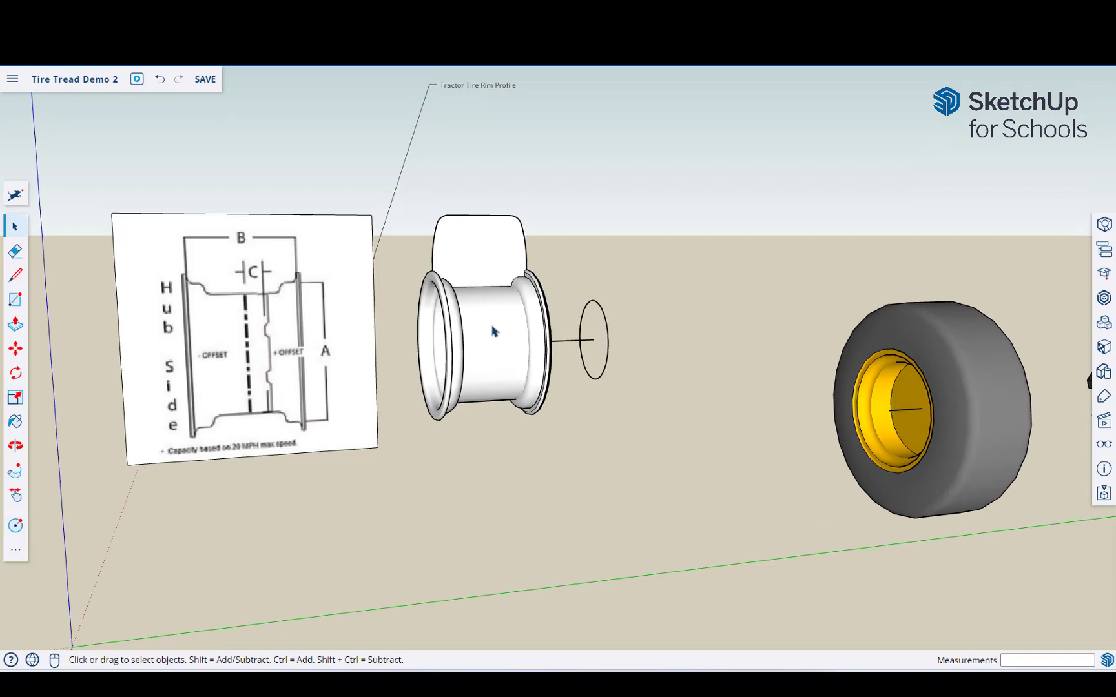
mouse_move(585, 402)
middle_down()
mouse_move(541, 463)
mouse_move(546, 441)
mouse_move(610, 441)
mouse_move(385, 290)
middle_up()
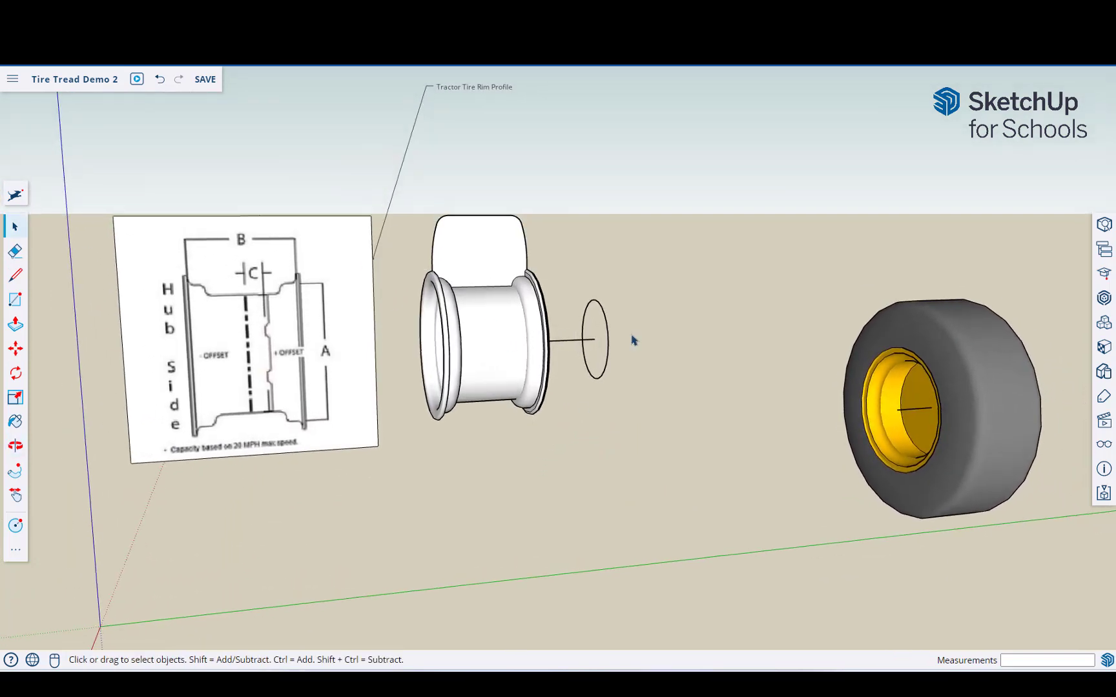
middle_drag(633, 341, 602, 349)
click(608, 352)
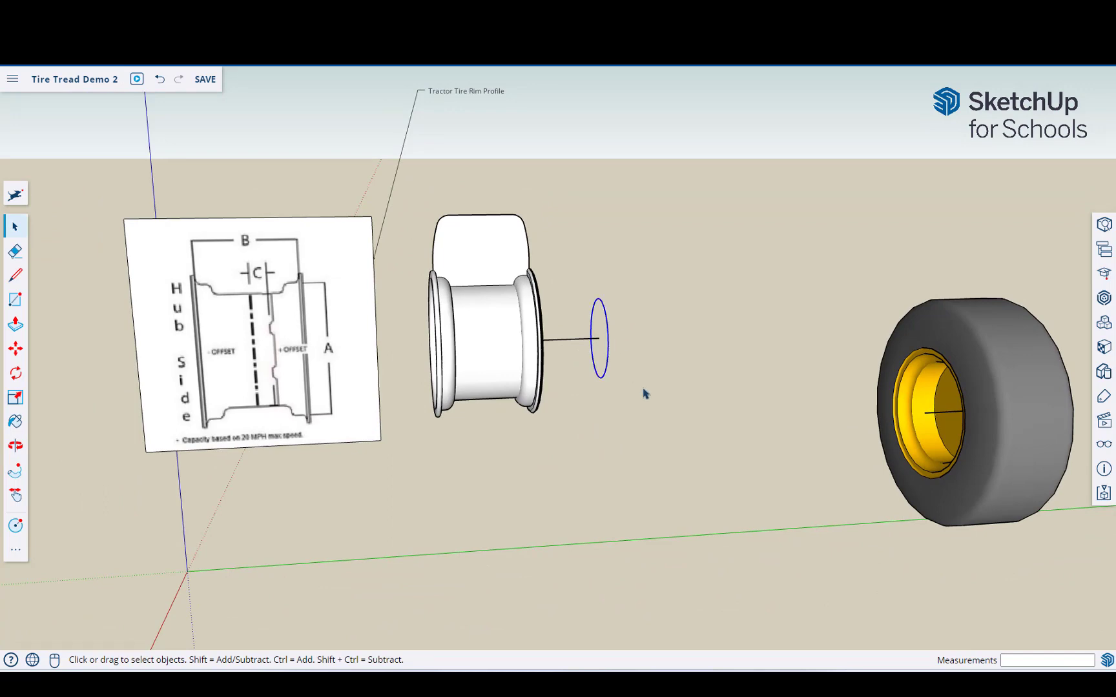
click(16, 471)
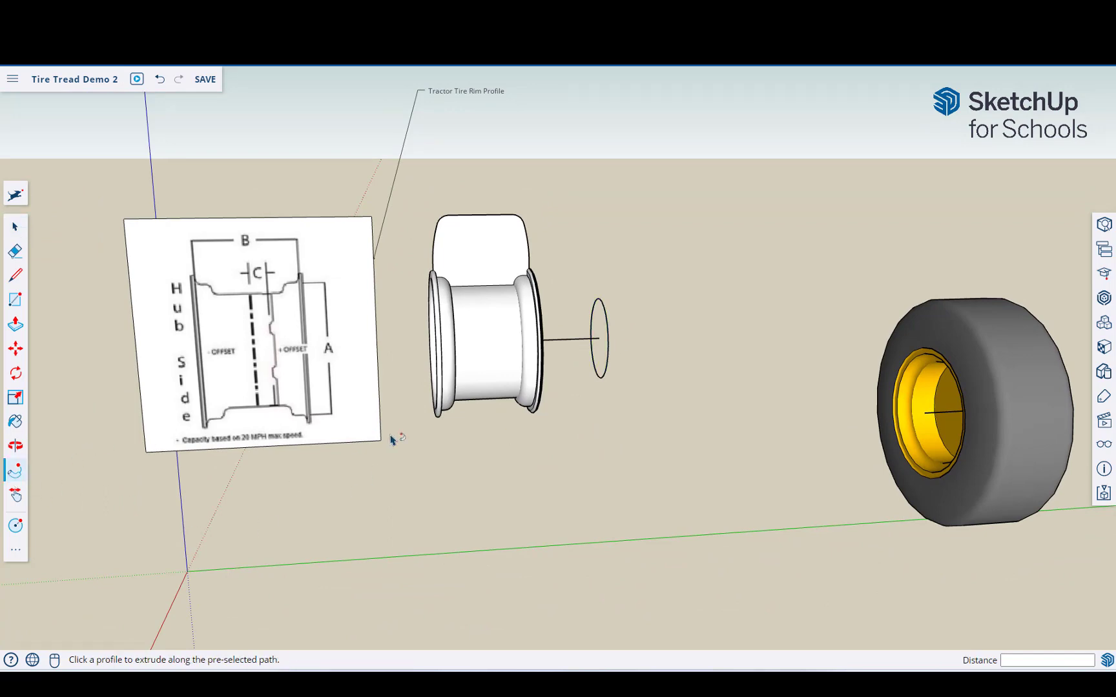
click(491, 261)
mouse_move(624, 431)
middle_down()
mouse_move(720, 481)
mouse_move(488, 455)
mouse_move(699, 497)
mouse_move(691, 454)
middle_up()
scroll(689, 455, down, 1)
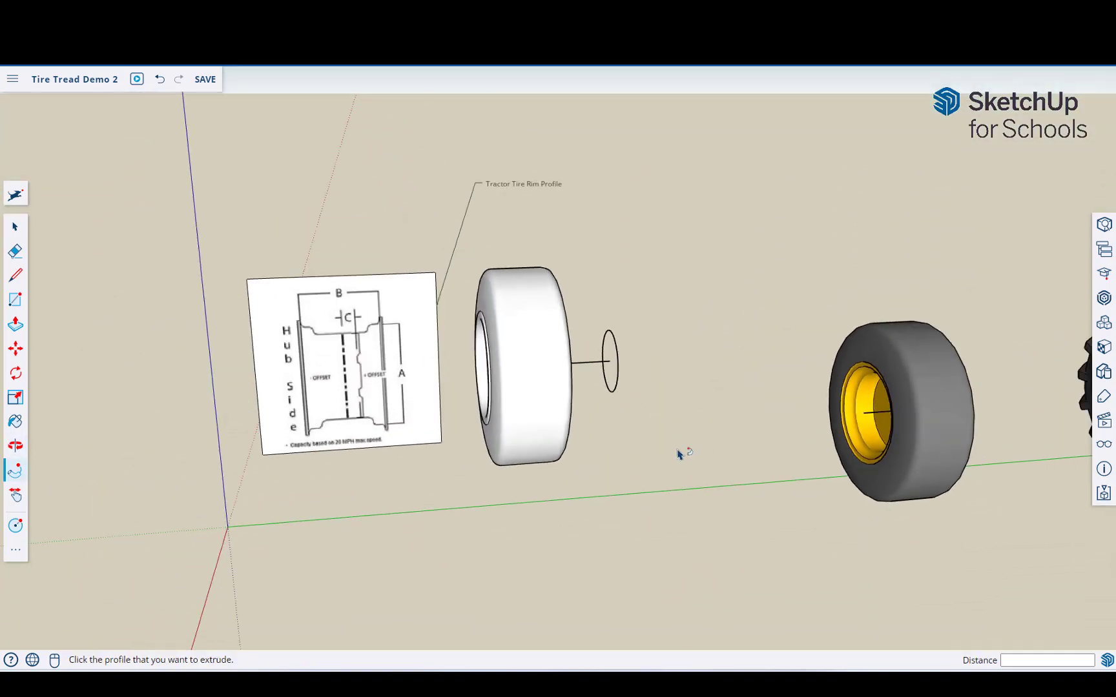
key(ctrl+z)
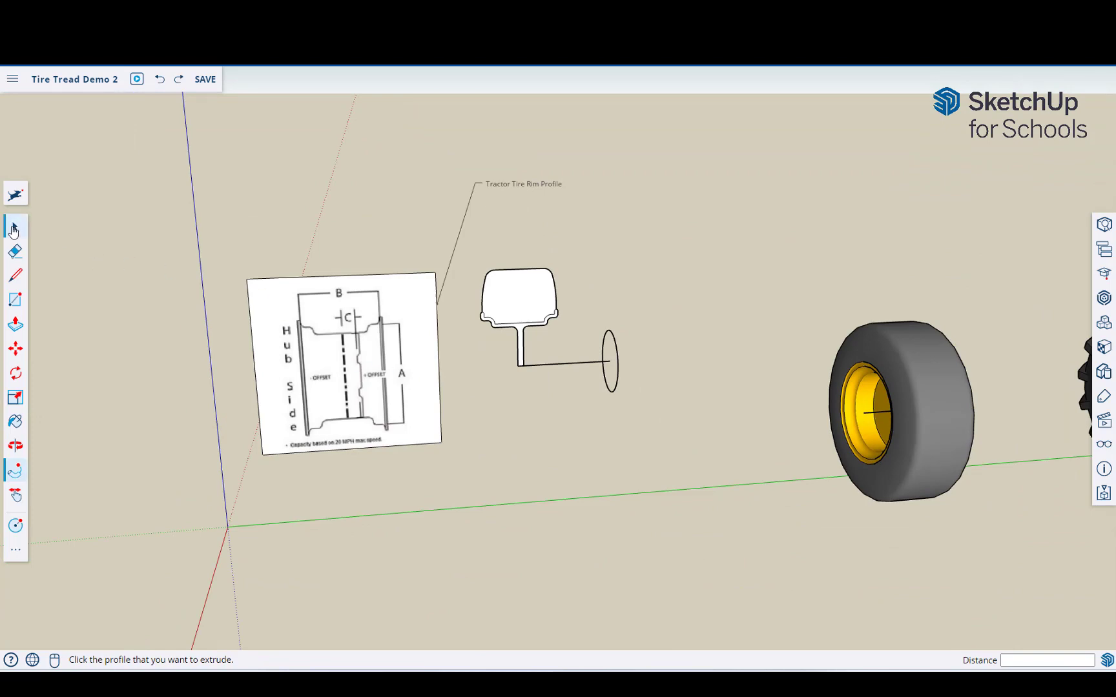
- Orbit around the smooth and treaded tires and turn on X-ray view (Alt+R)
click(14, 228)
middle_drag(599, 375, 395, 337)
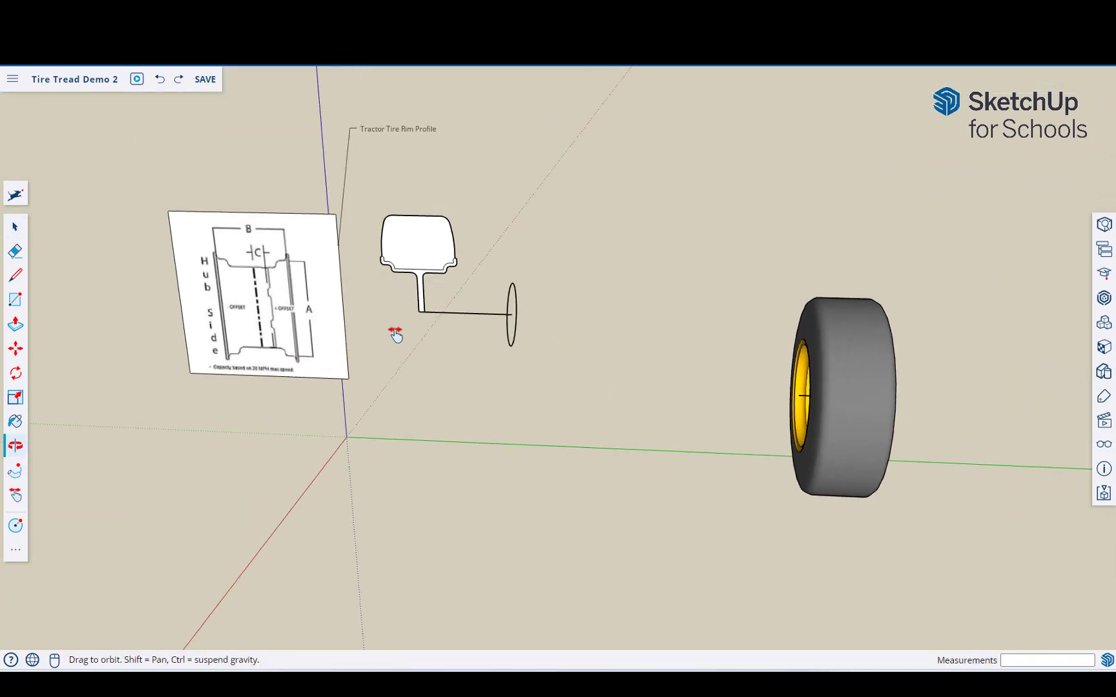
middle_drag(395, 335, 739, 366)
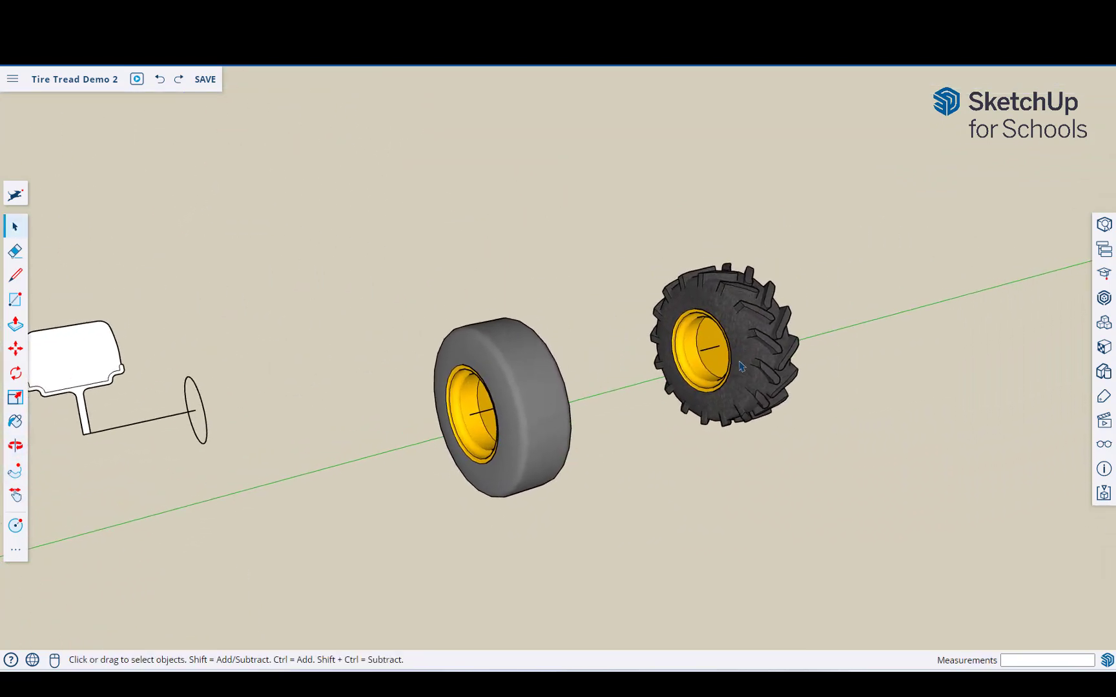
scroll(780, 354, up, 2)
scroll(771, 355, up, 2)
scroll(766, 348, down, 4)
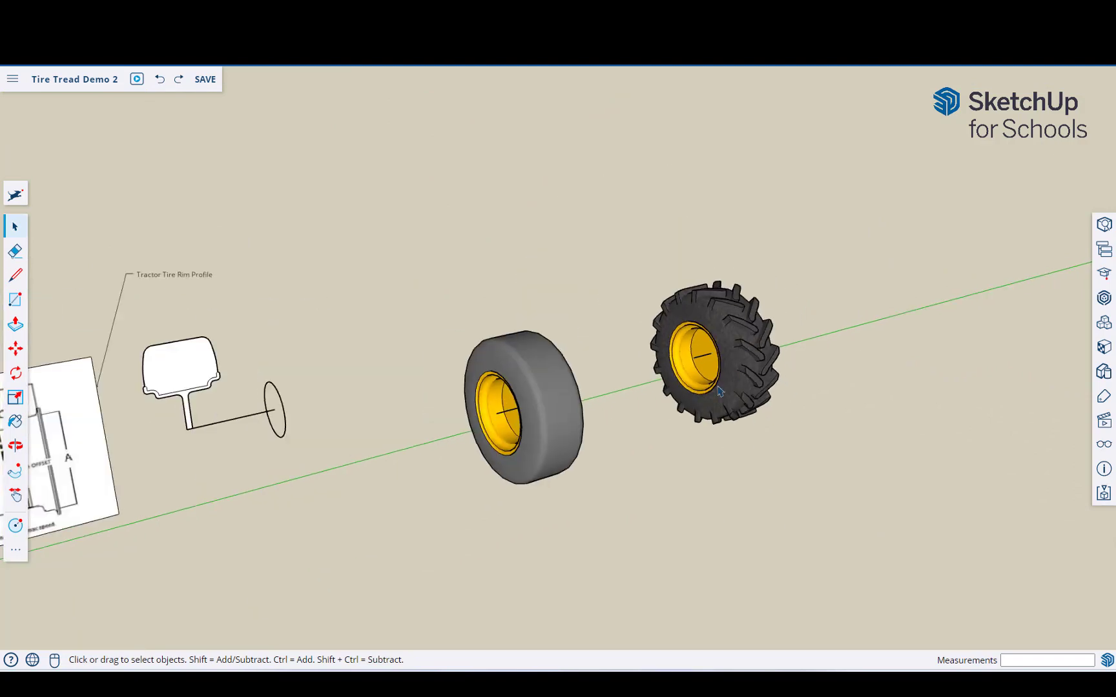
middle_drag(590, 418, 560, 352)
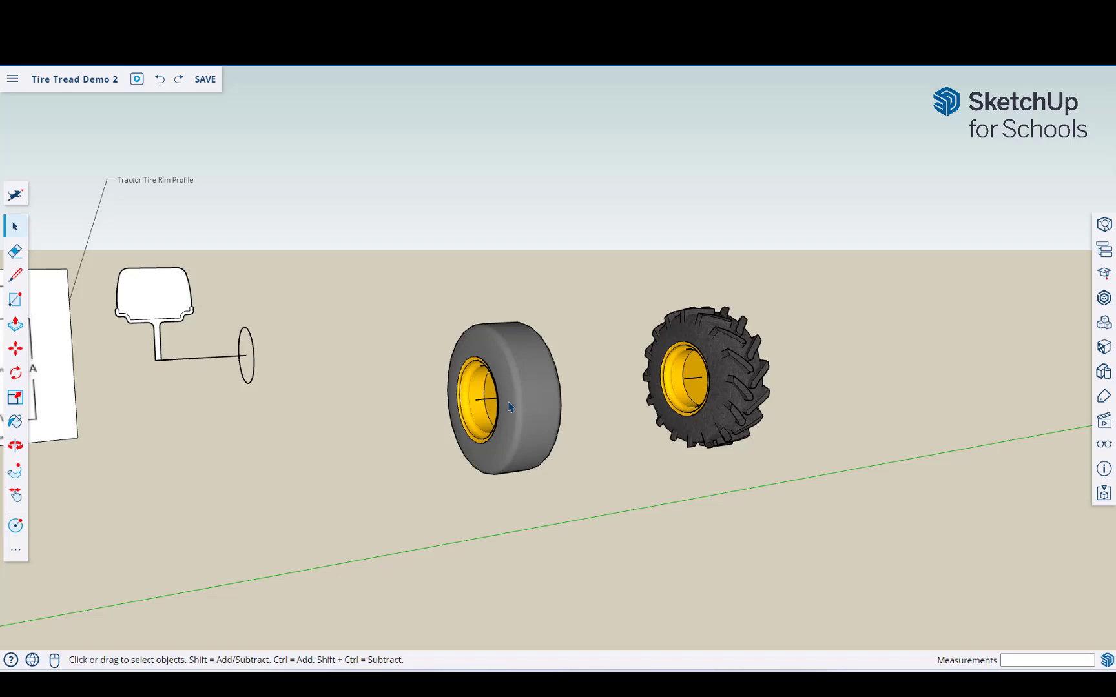
middle_drag(566, 464, 640, 526)
scroll(480, 405, up, 2)
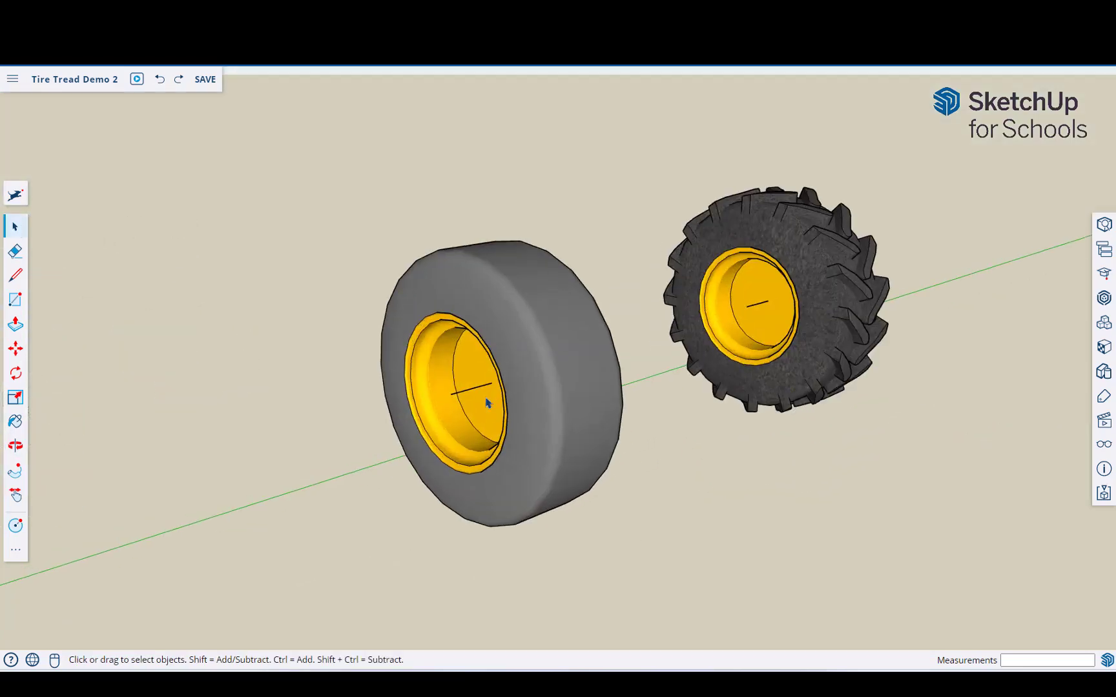
scroll(481, 405, up, 3)
scroll(502, 375, up, 1)
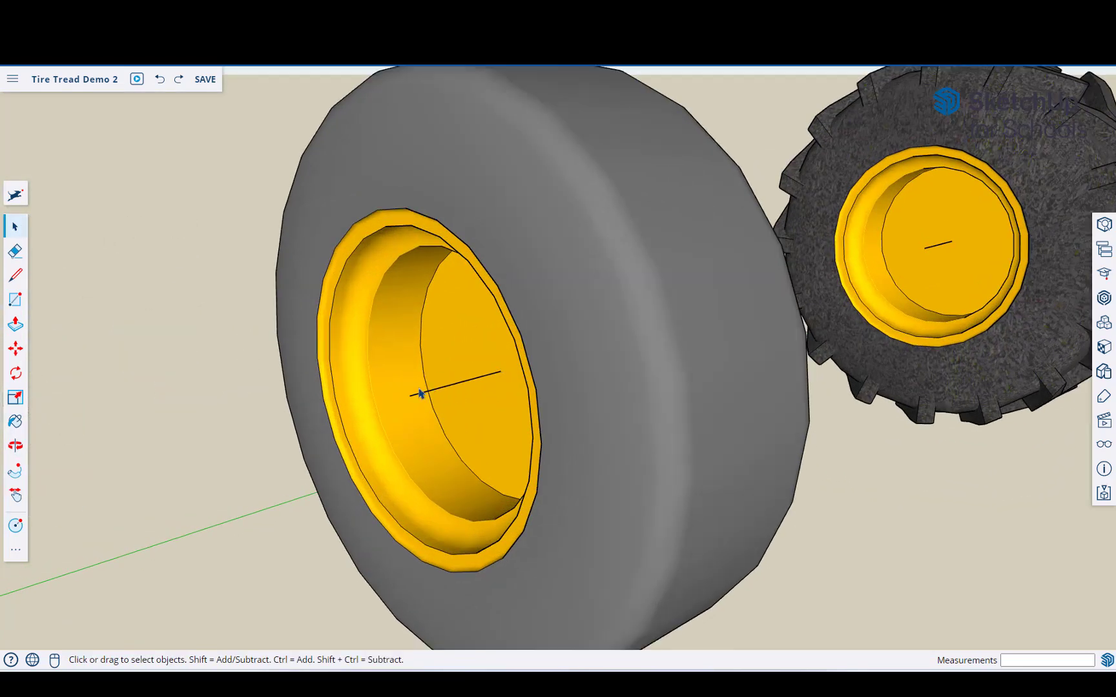
middle_drag(483, 428, 651, 431)
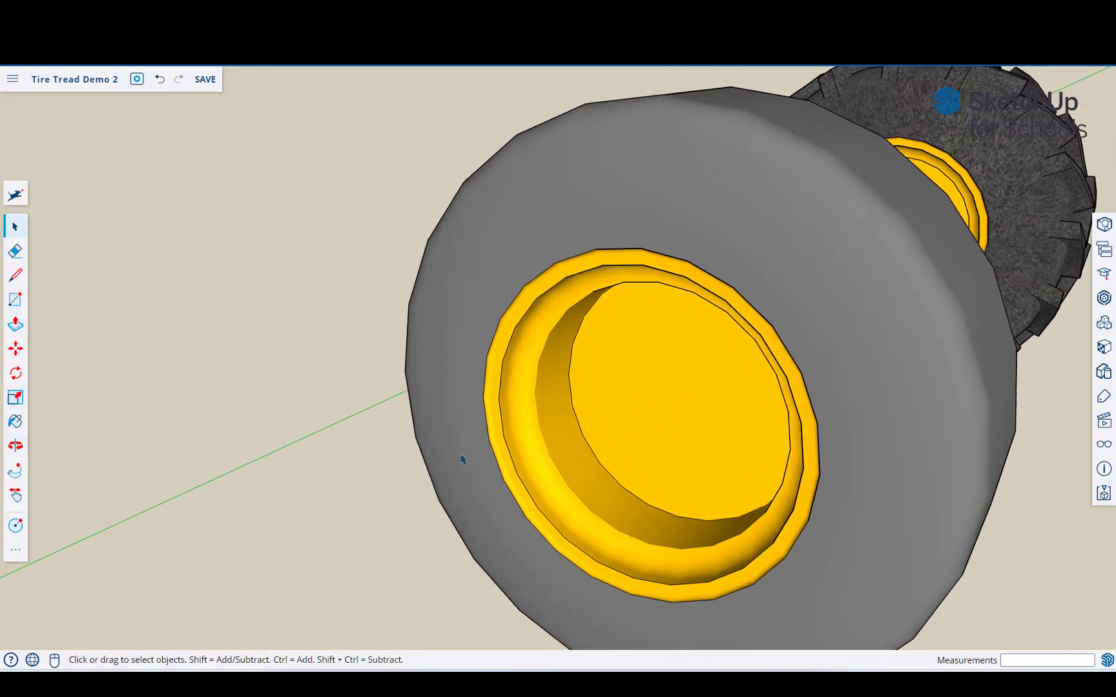
key(alt+r)
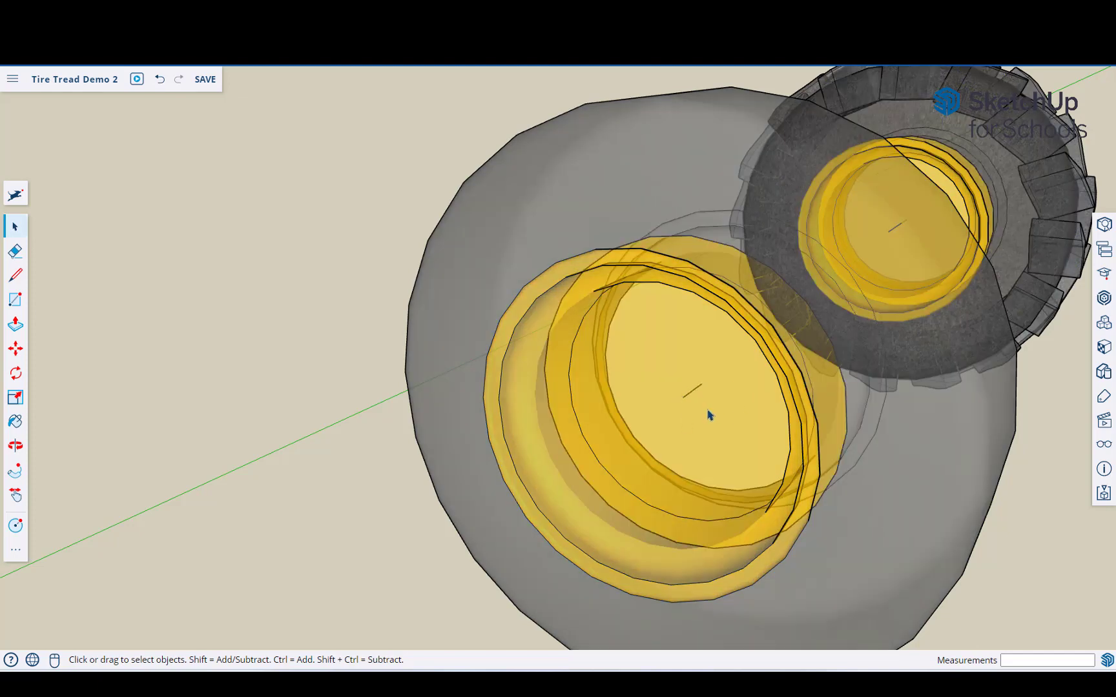
scroll(708, 415, down, 2)
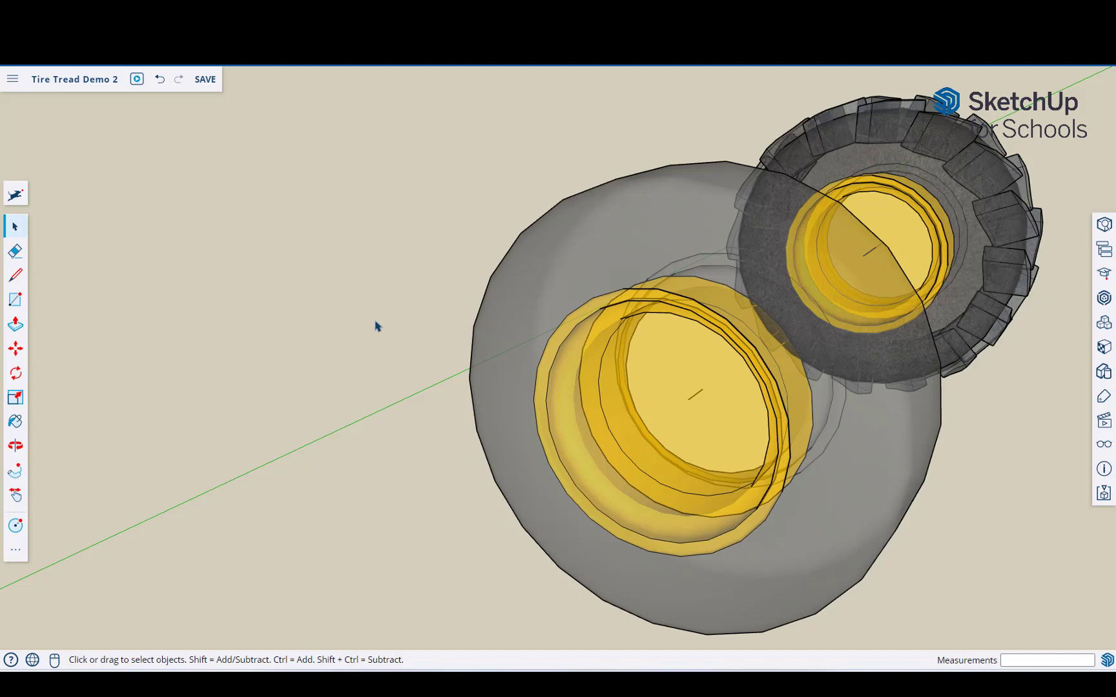
- Draw a short guide line from the rim centre, toggling X-ray to find it
key(alt+r)
click(15, 274)
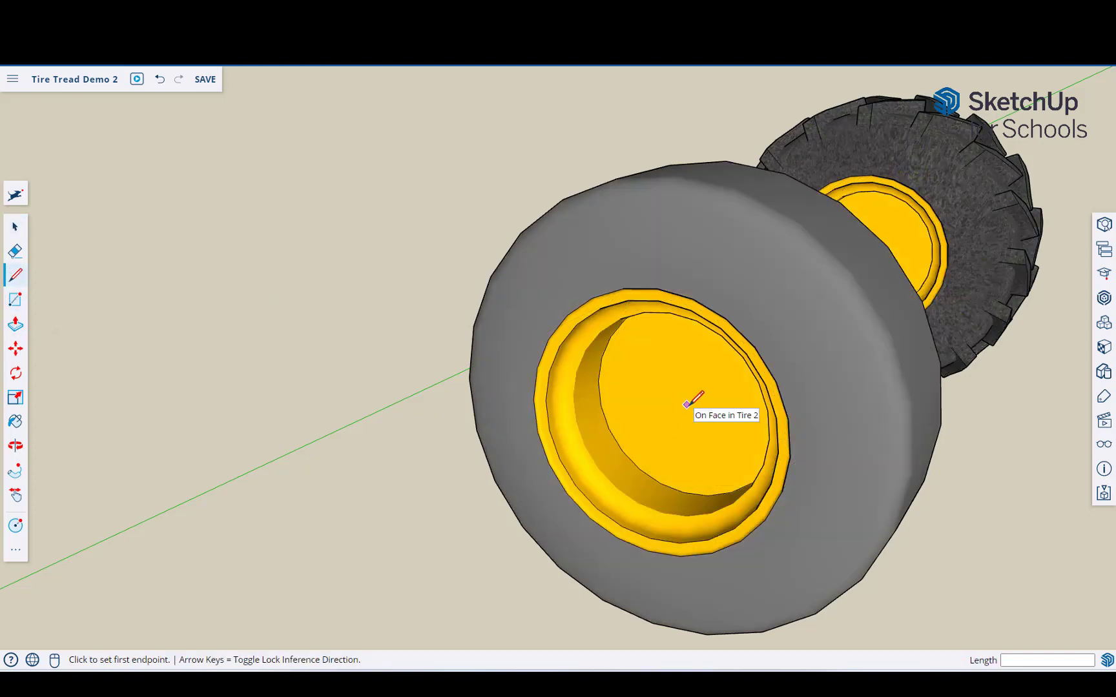
key(alt+r)
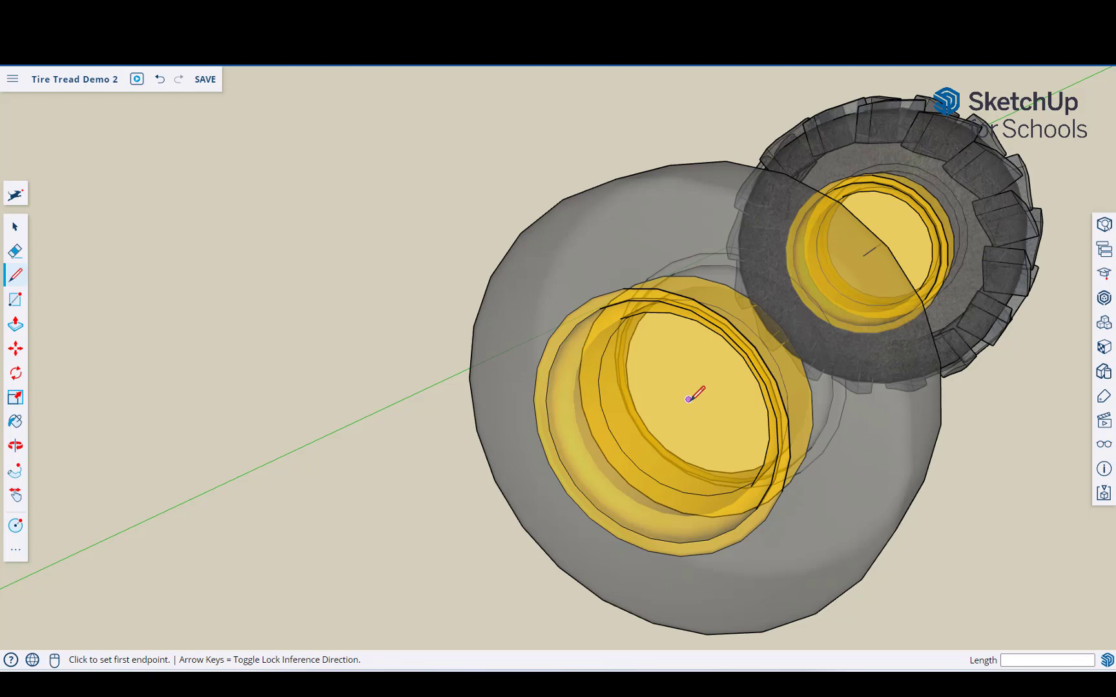
click(689, 399)
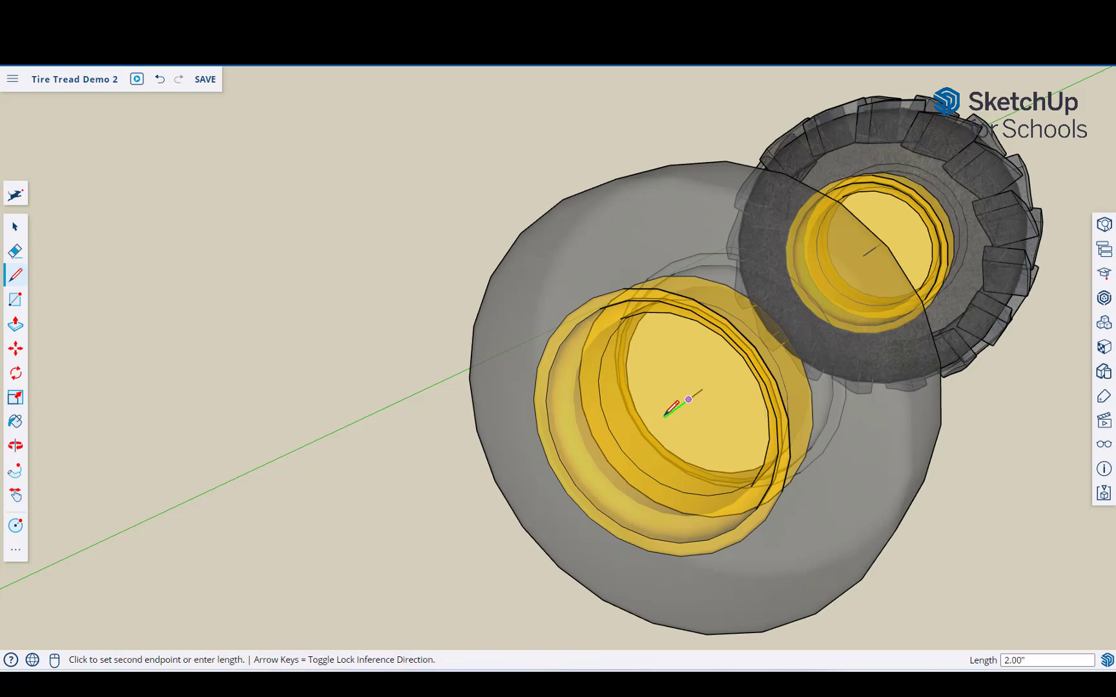
key(alt+r)
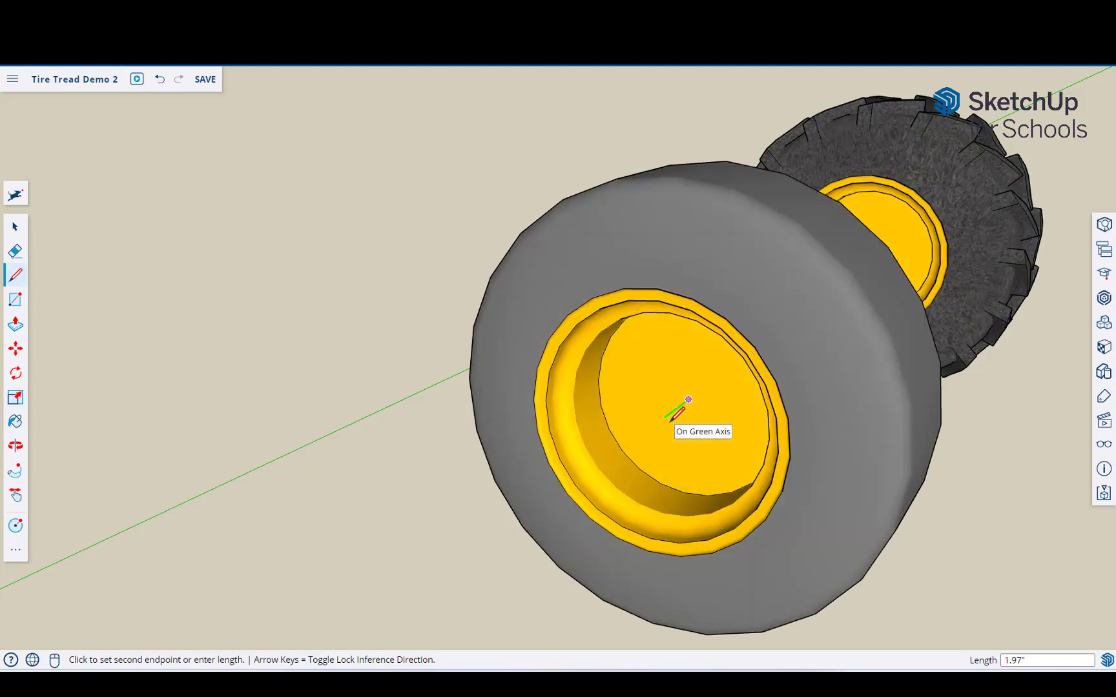
click(625, 368)
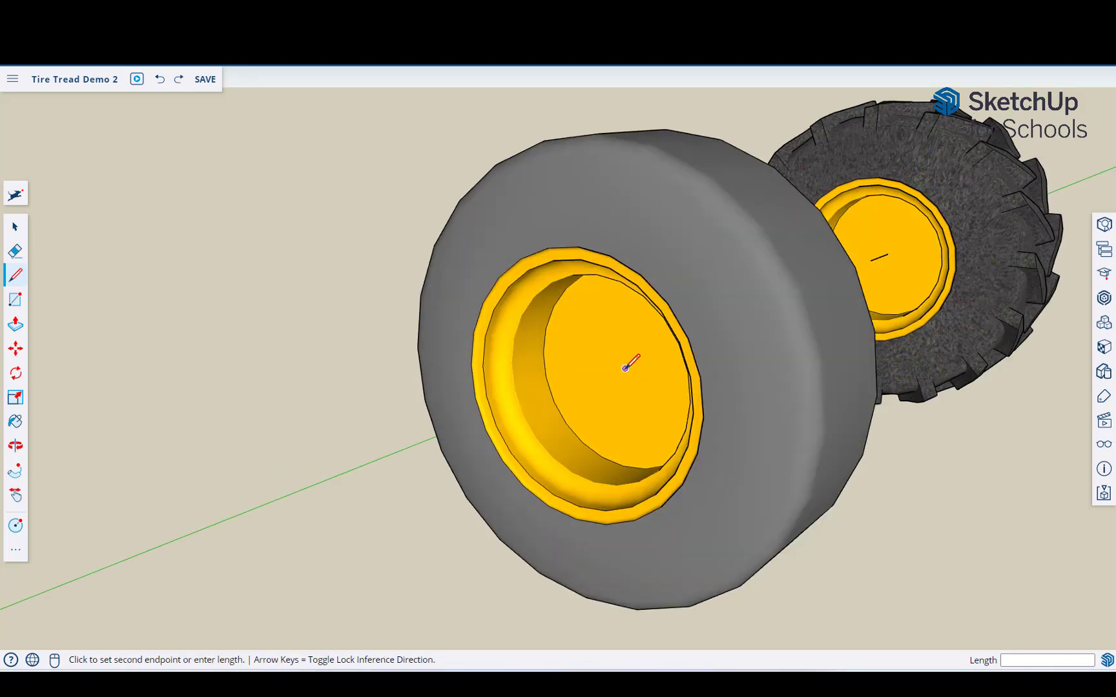
click(577, 389)
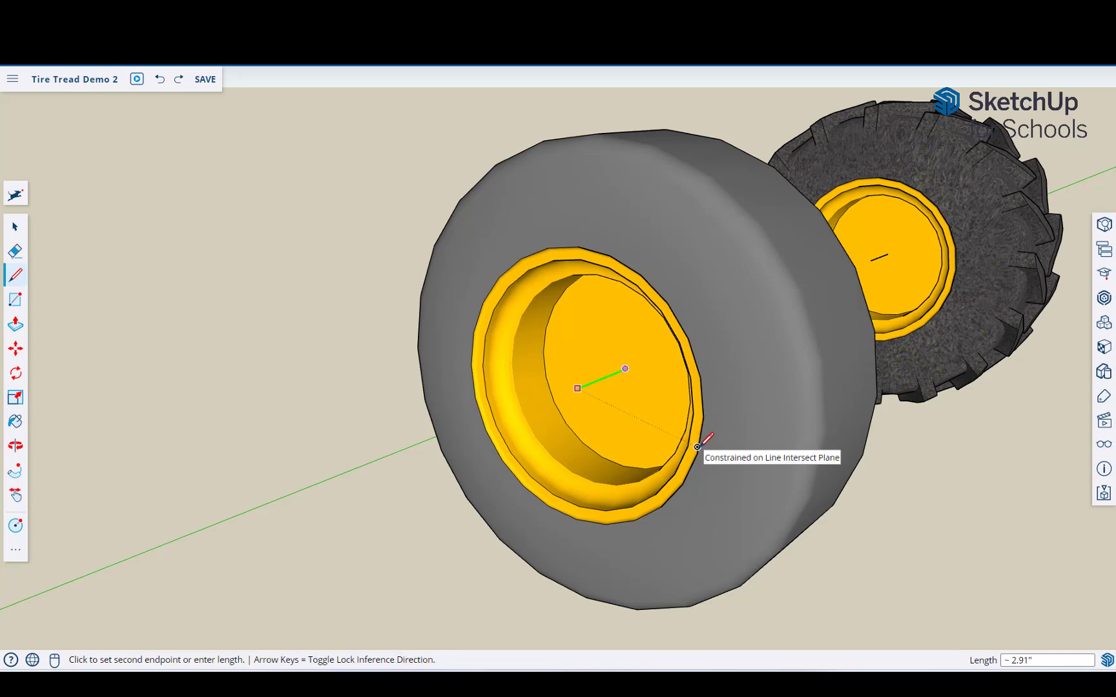
- Draw a closed four-edge upright face from the hub line beside the tire's tread
key(o)
drag(698, 446, 554, 451)
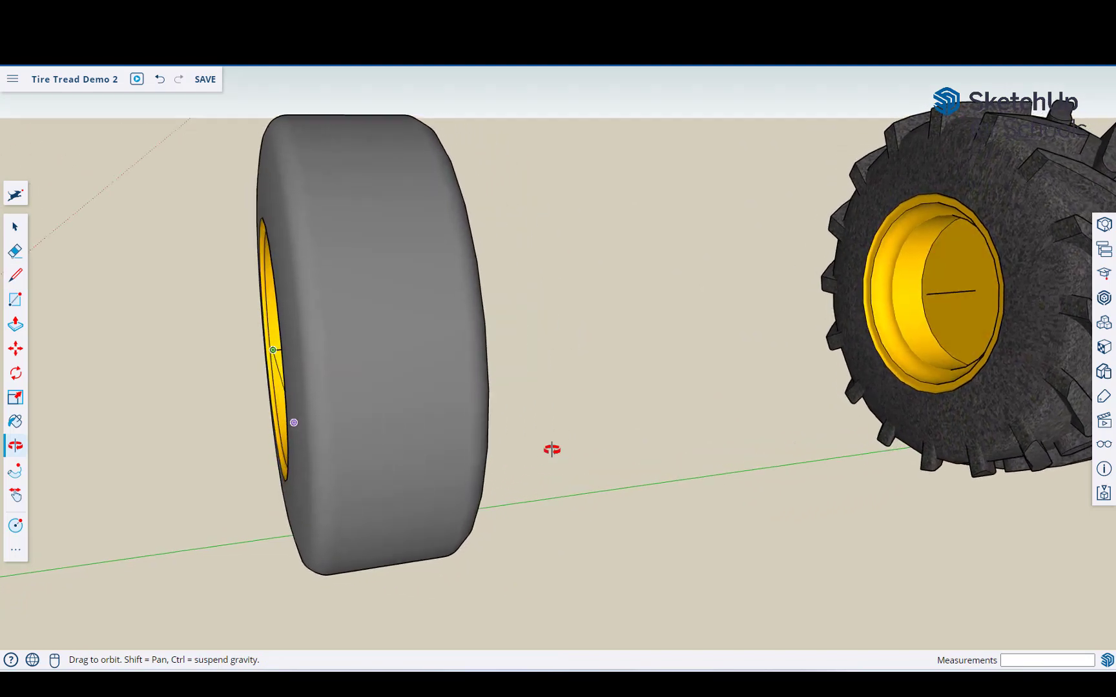
middle_drag(554, 450, 872, 528)
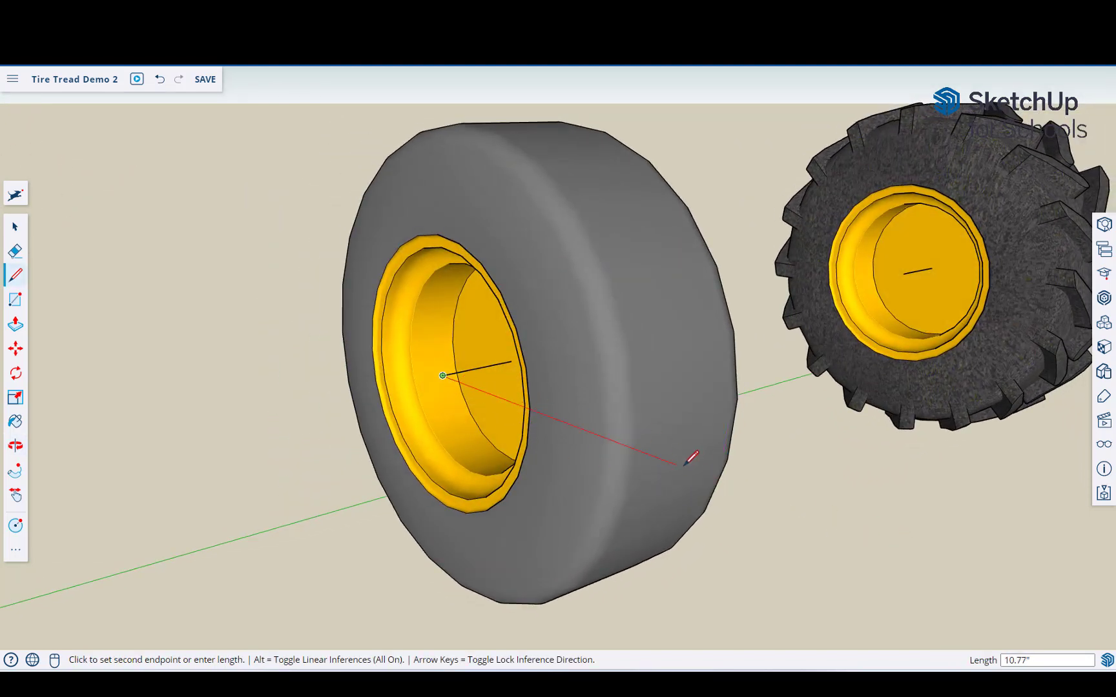
click(741, 490)
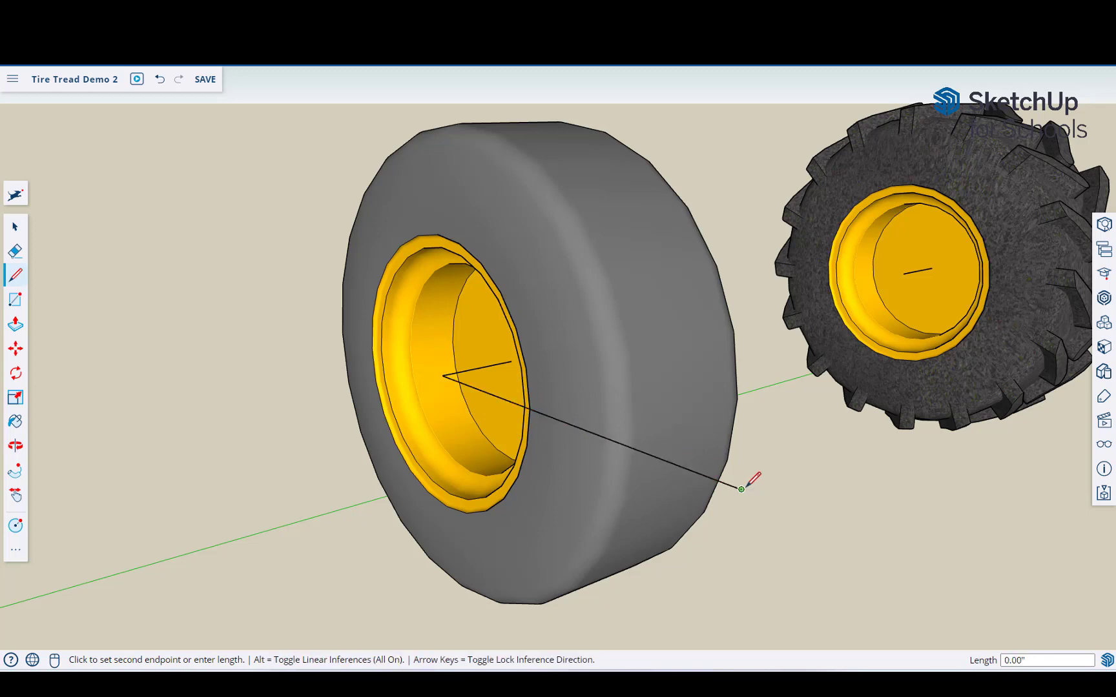
click(736, 595)
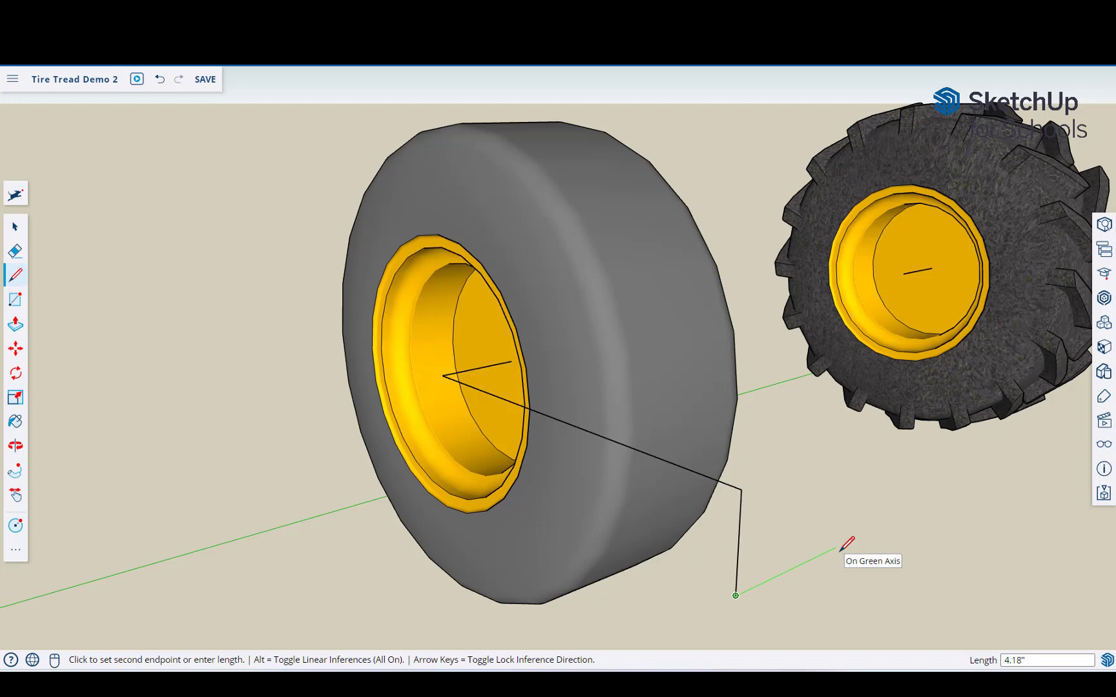
click(835, 546)
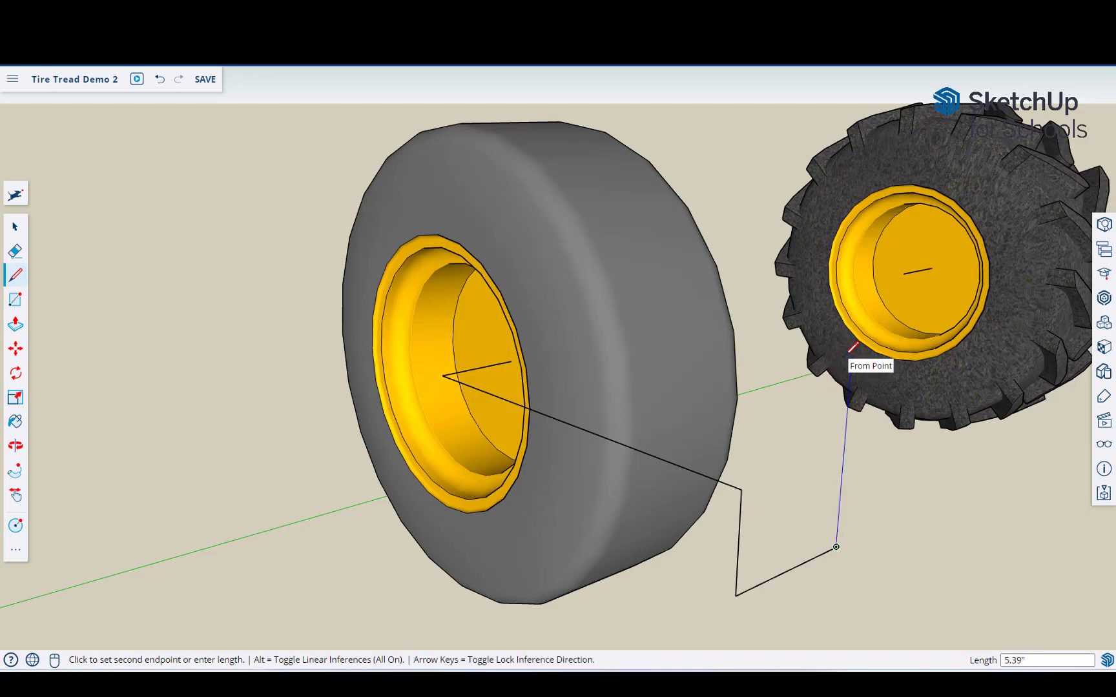
click(848, 355)
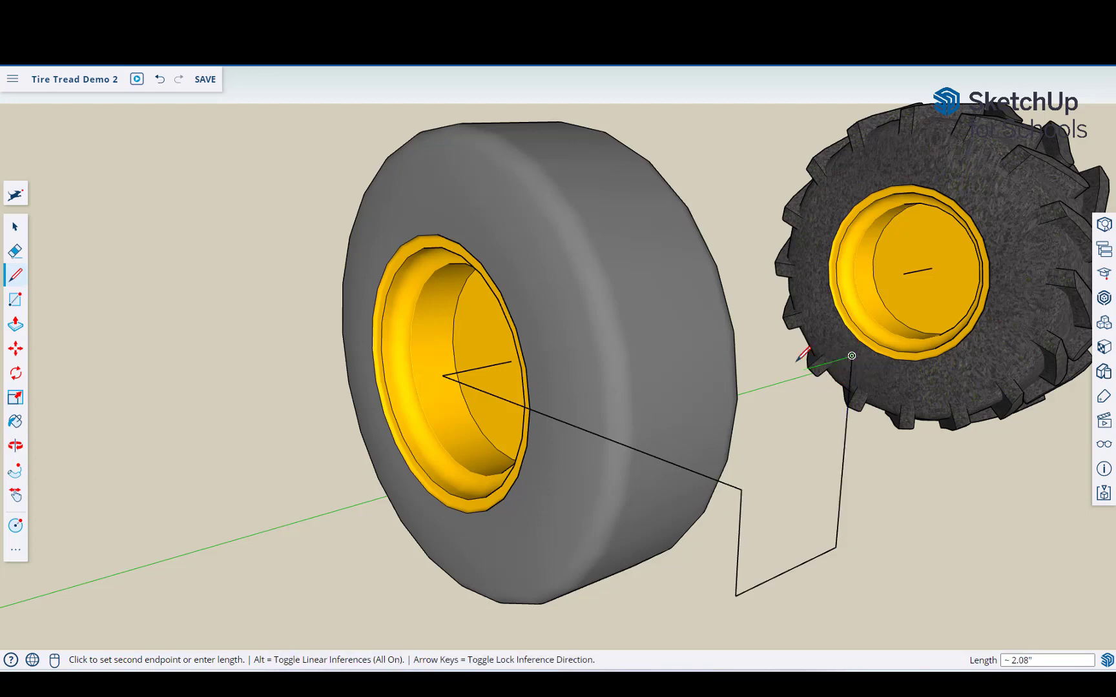
click(741, 488)
mouse_move(746, 473)
middle_down()
mouse_move(636, 439)
mouse_move(694, 481)
middle_up()
mouse_move(559, 436)
middle_down()
mouse_move(485, 424)
mouse_move(430, 300)
middle_up()
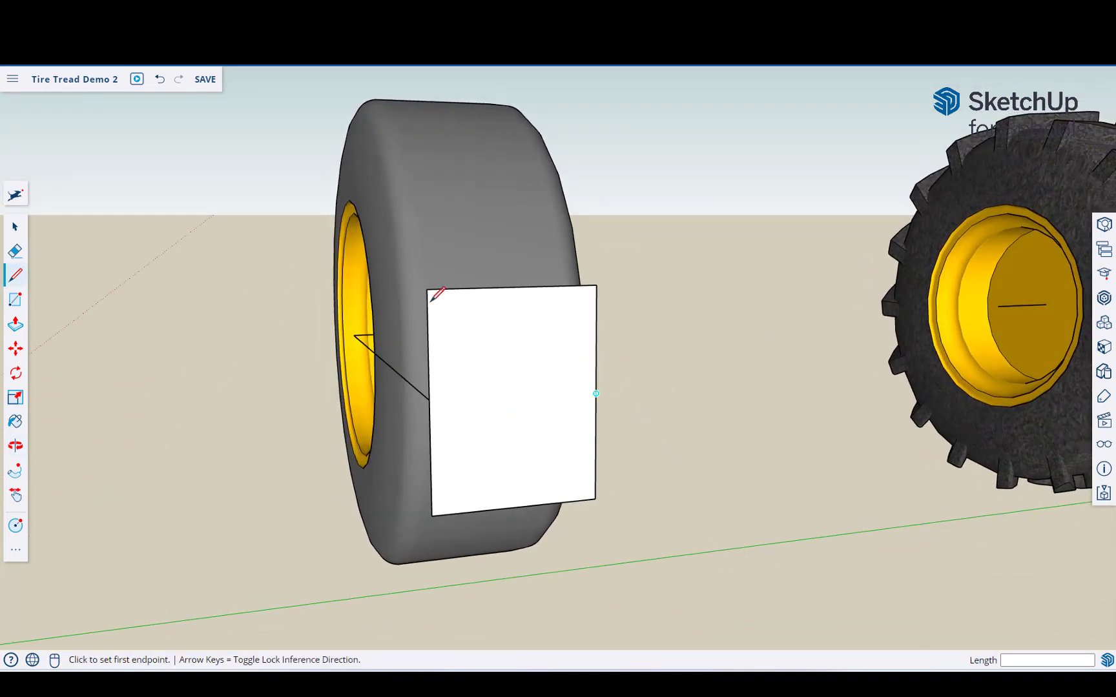
click(15, 227)
scroll(403, 371, down, 3)
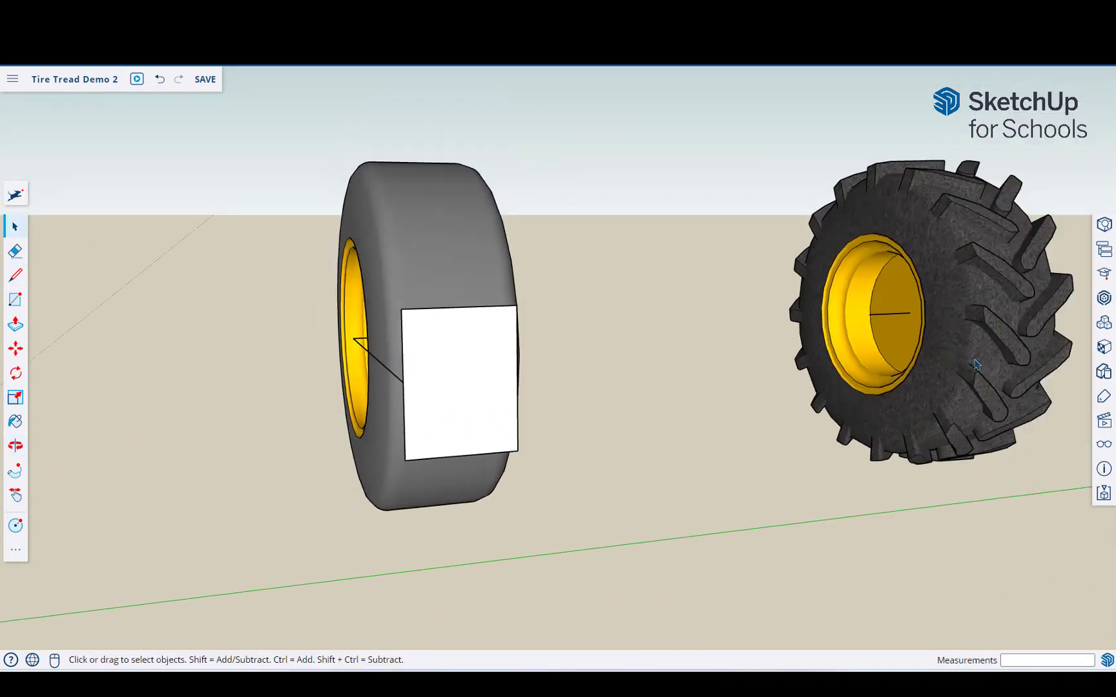
- Import TTire tread.png from the device as an image
click(12, 82)
click(37, 212)
click(159, 211)
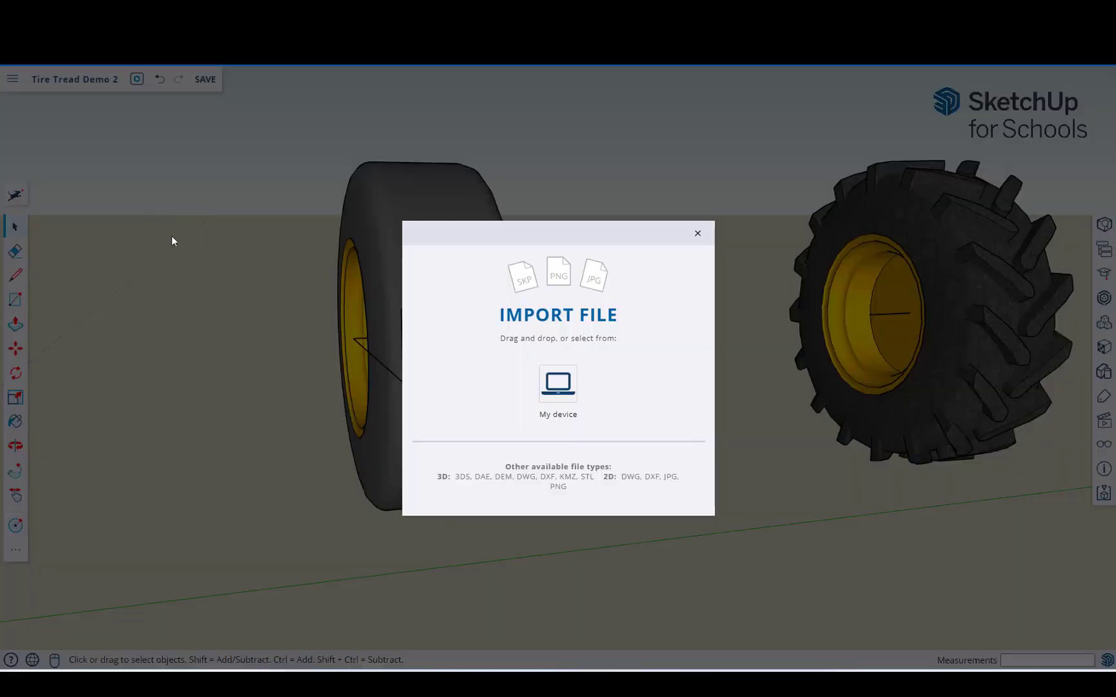
click(558, 388)
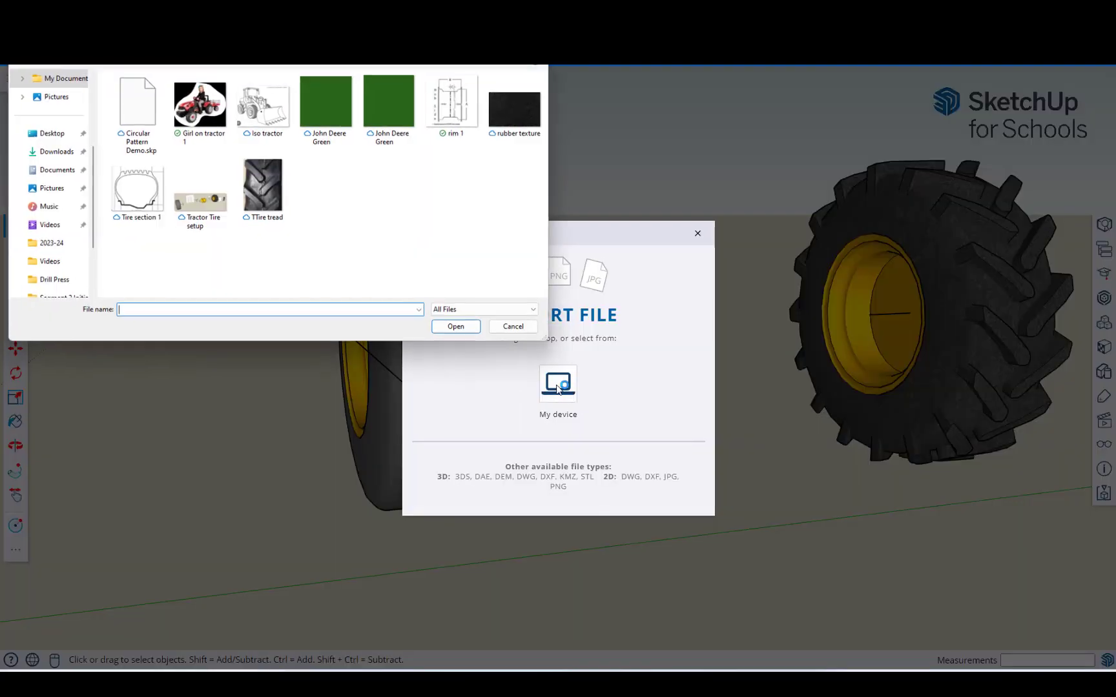
click(260, 197)
click(440, 329)
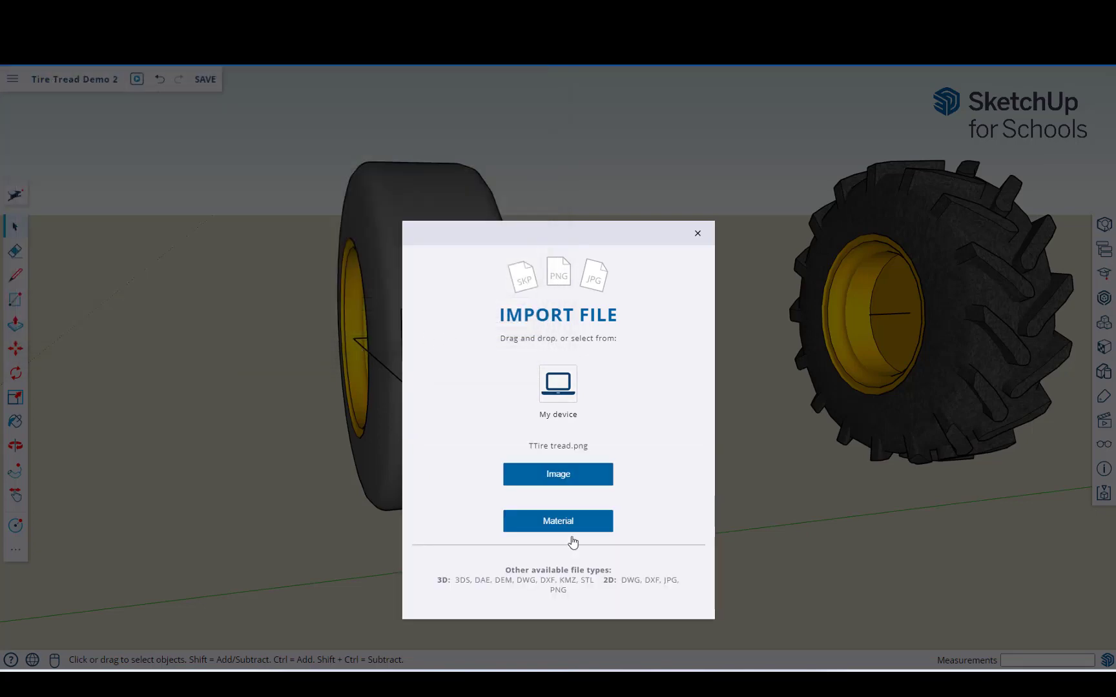
click(558, 474)
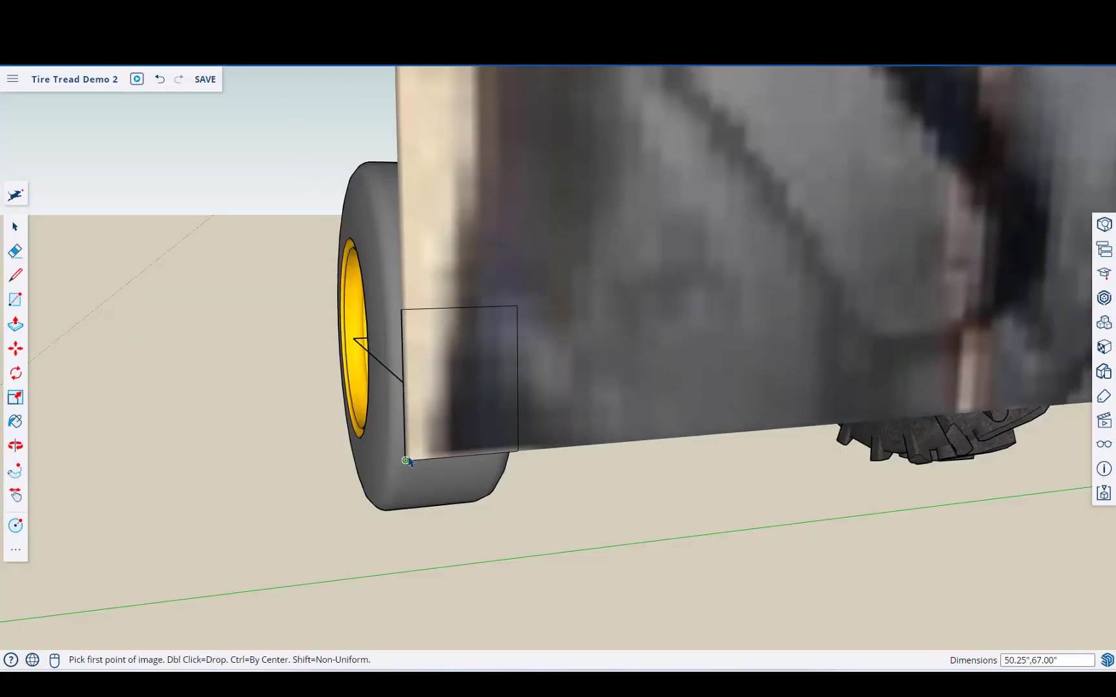
- Place the tread image over the upright rectangle by setting its corners
click(405, 460)
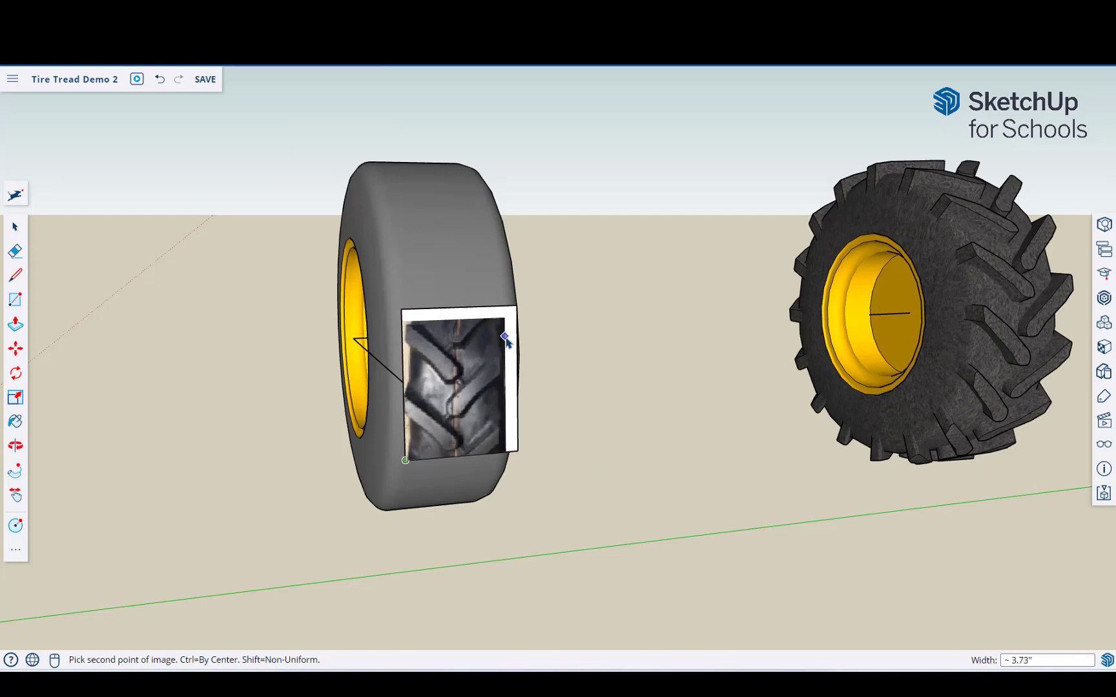
click(506, 332)
mouse_move(506, 333)
middle_down()
mouse_move(447, 333)
mouse_move(461, 325)
middle_up()
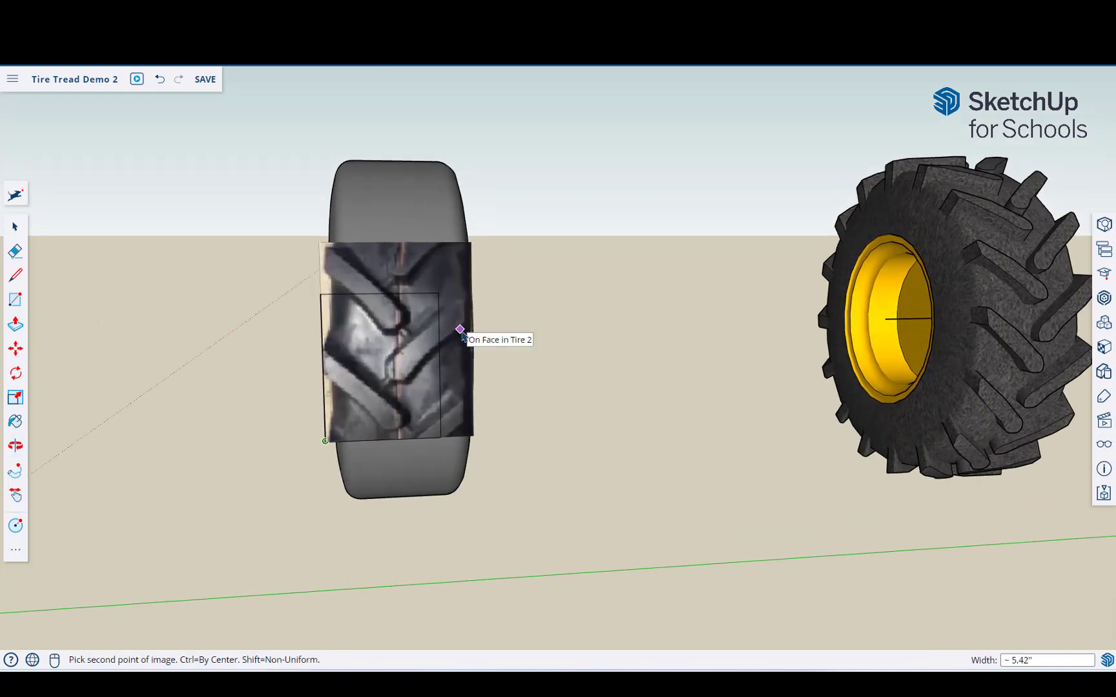
click(460, 329)
mouse_move(486, 453)
middle_down()
mouse_move(567, 497)
mouse_move(148, 381)
middle_up()
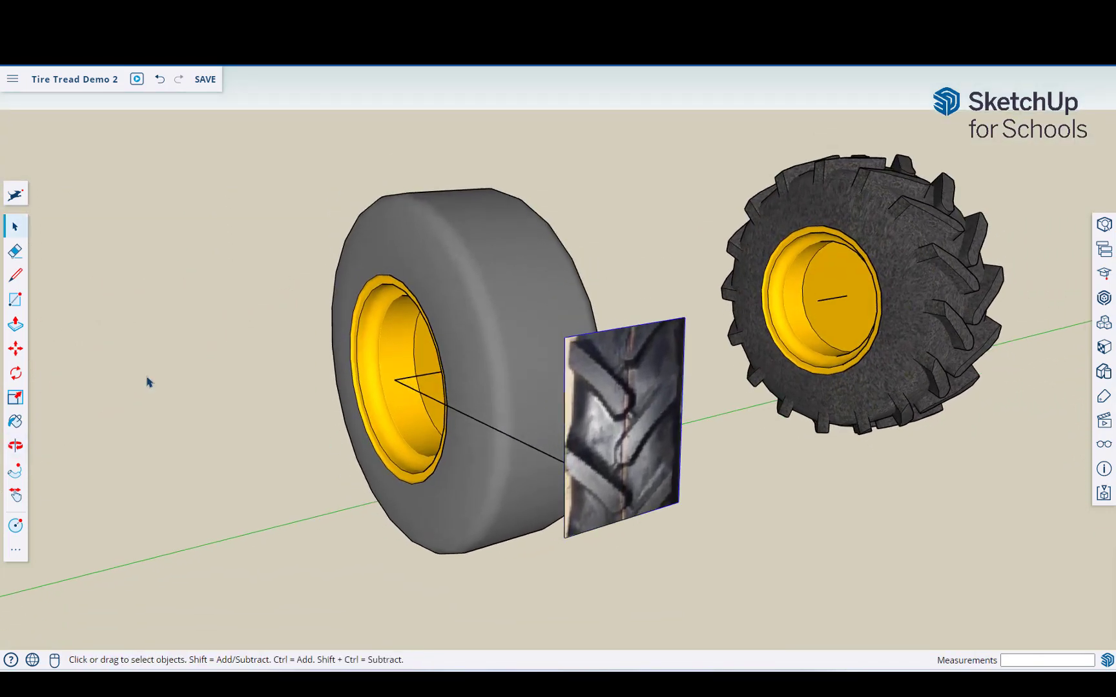
- Trace the first edges of a tread lug outline on the photo
click(22, 277)
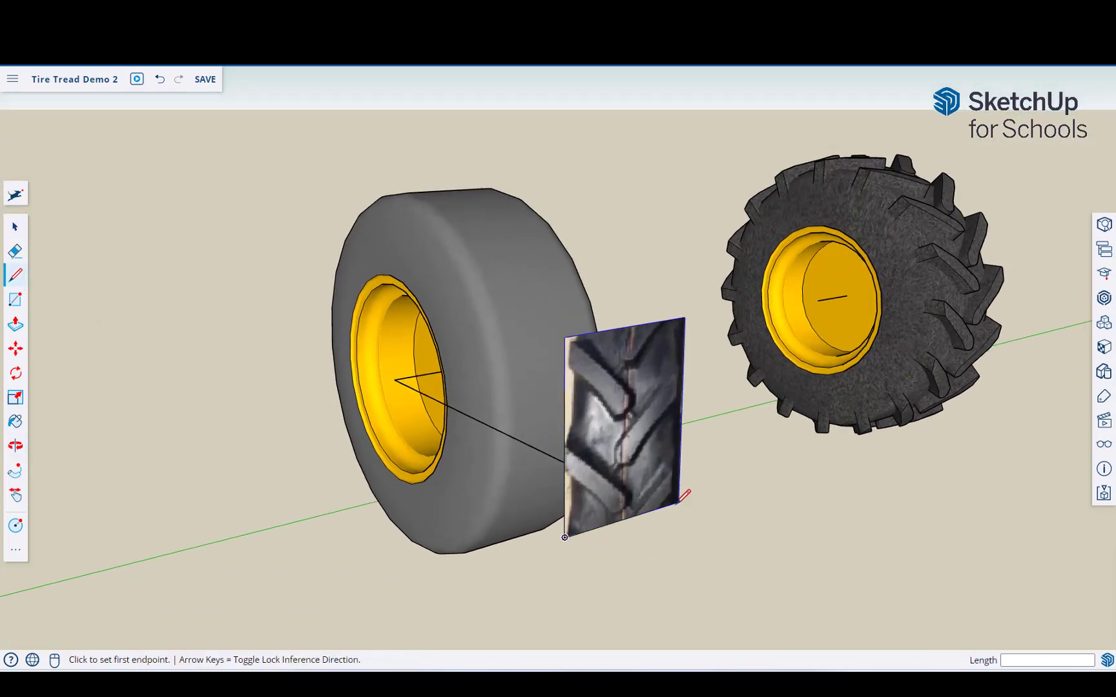
scroll(653, 488, up, 2)
scroll(620, 476, up, 2)
scroll(580, 471, up, 2)
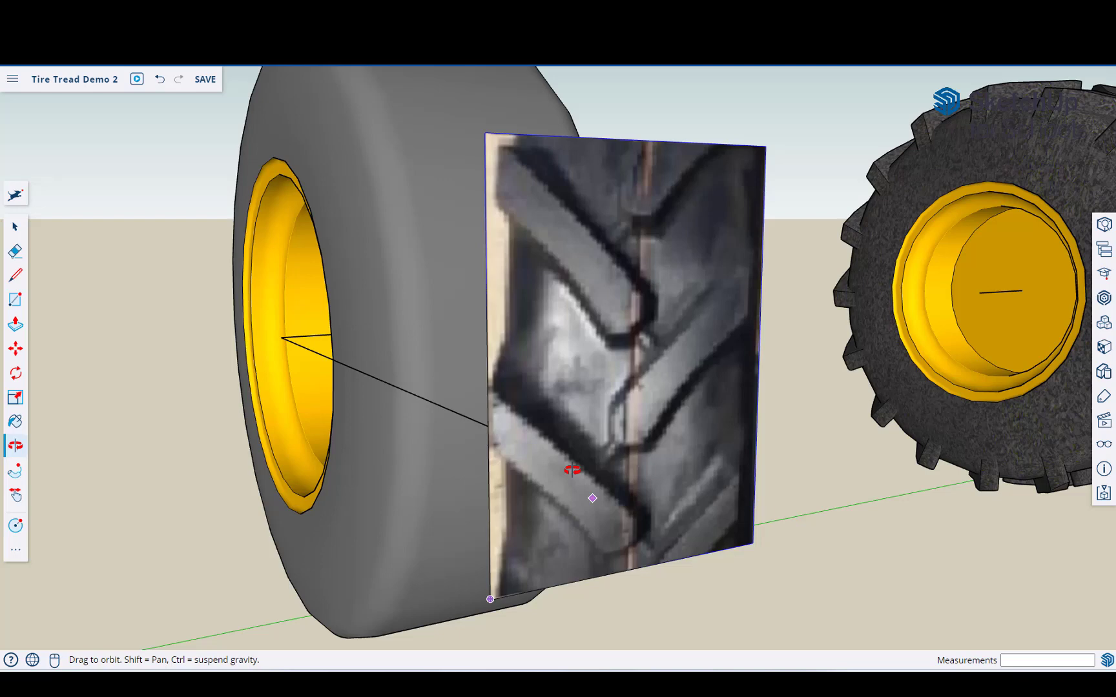
scroll(516, 406, up, 2)
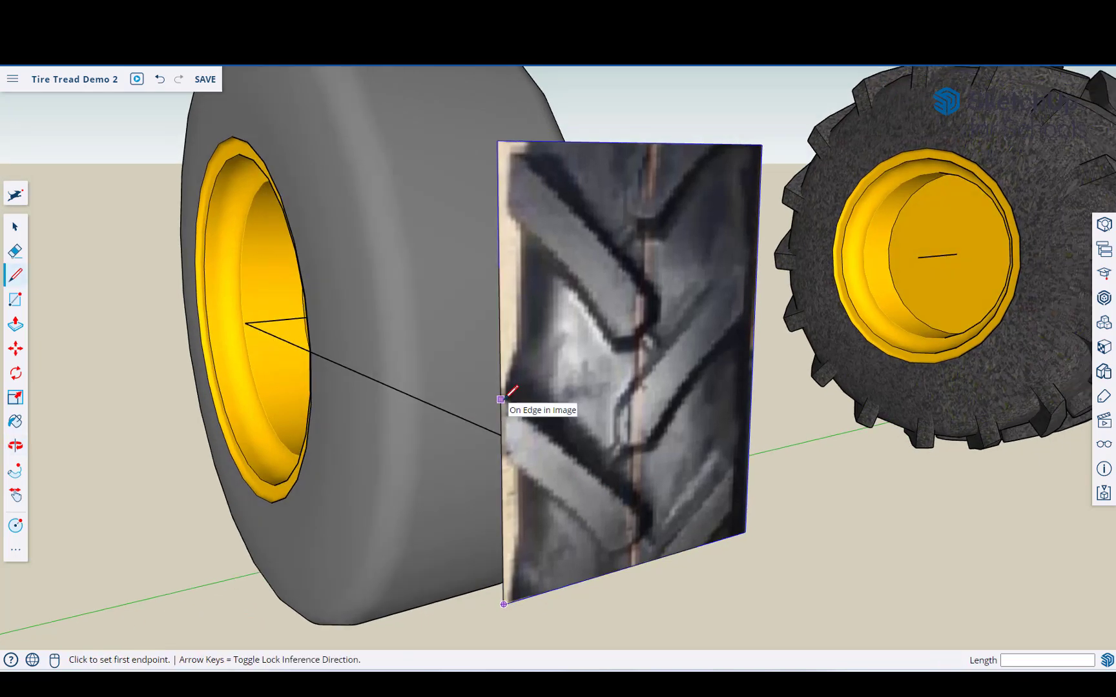
click(502, 397)
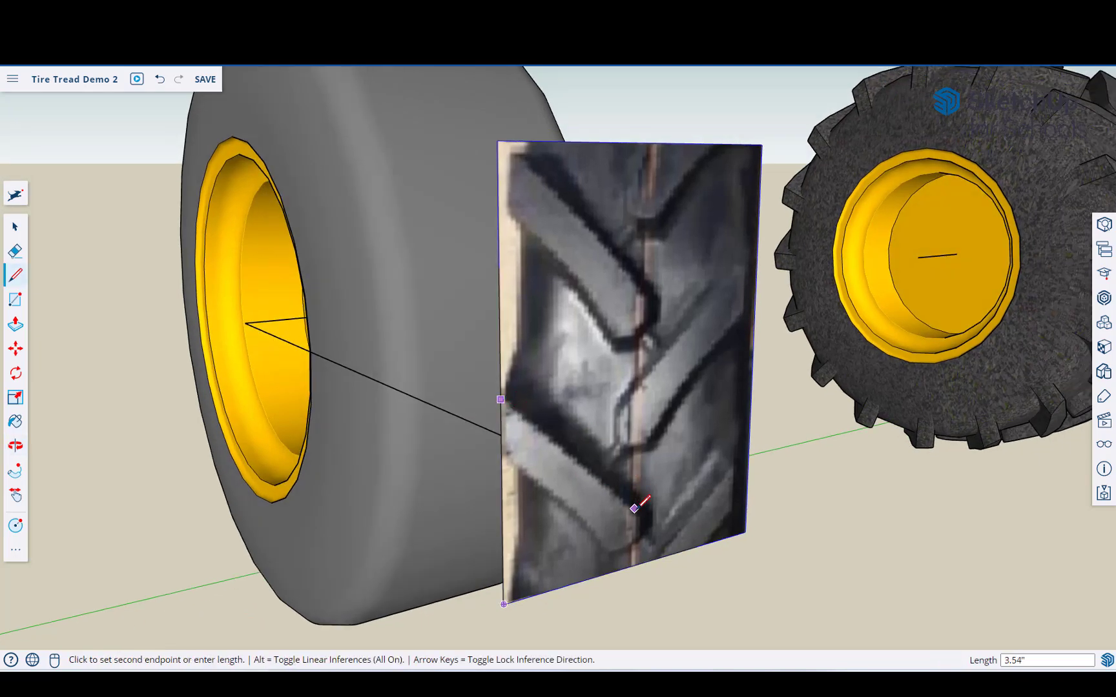
click(633, 509)
click(634, 540)
click(607, 548)
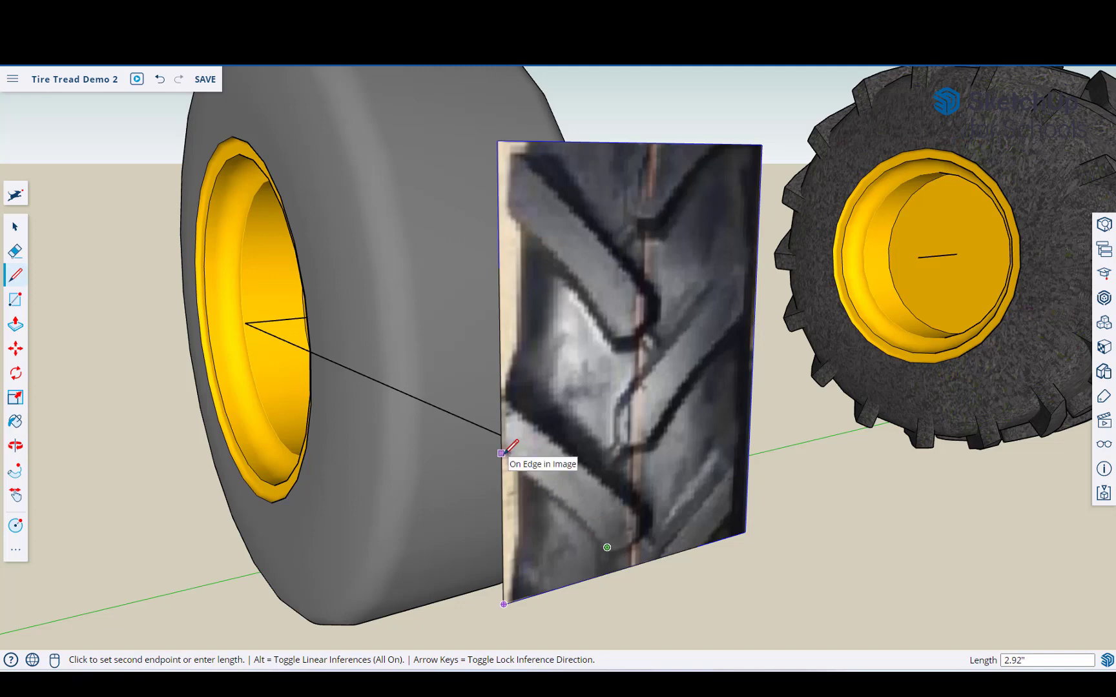
- Cancel the unfinished line, undo once, and delete the tread photo
key(Escape)
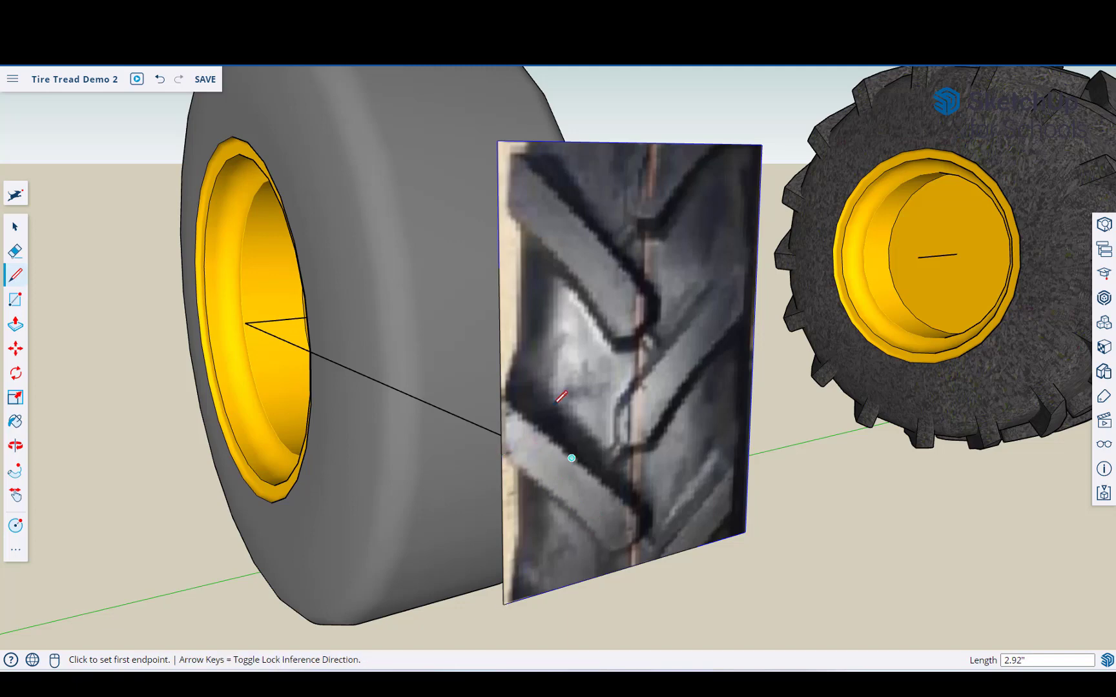
key(space)
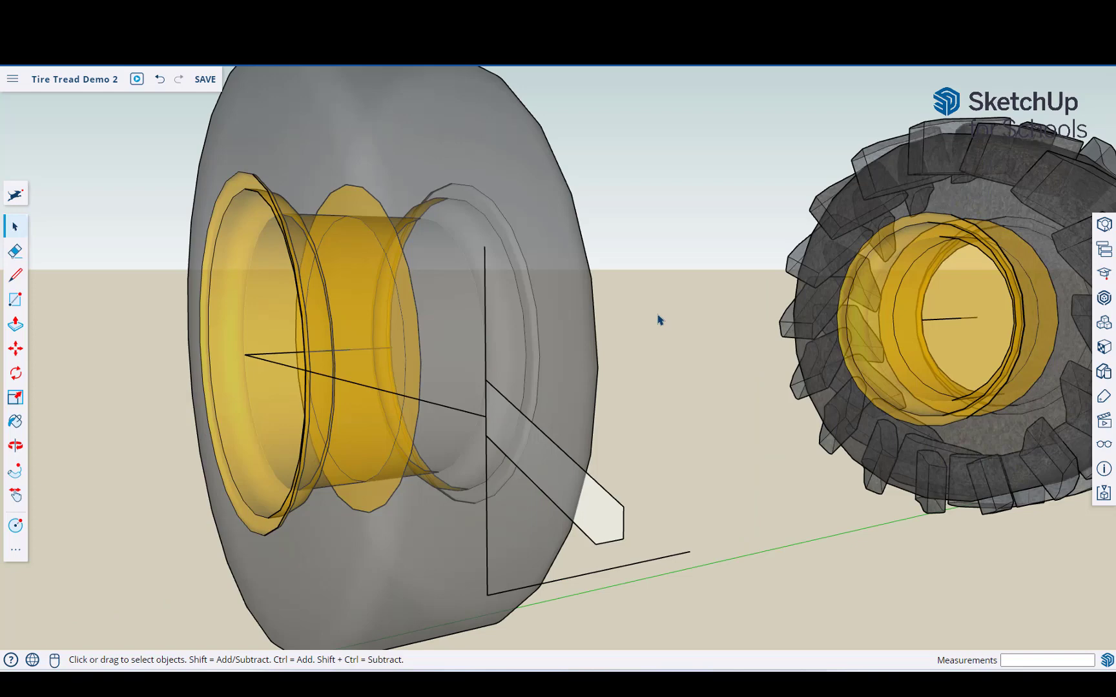
key(ctrl+z)
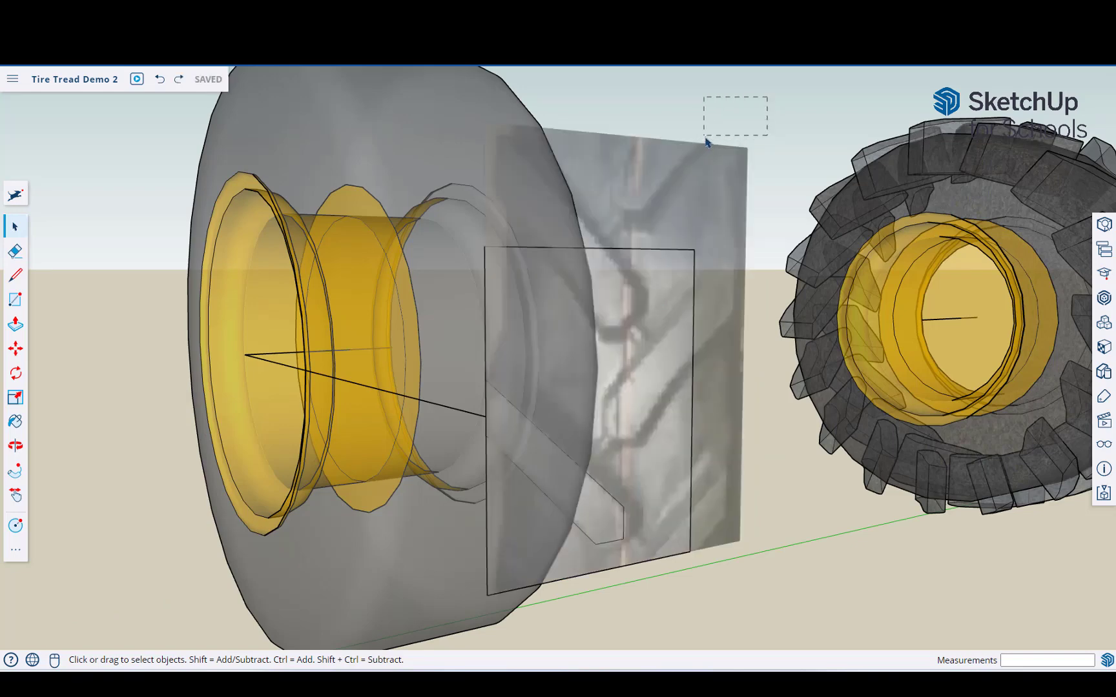
drag(674, 99, 762, 134)
drag(748, 151, 778, 131)
drag(703, 193, 707, 190)
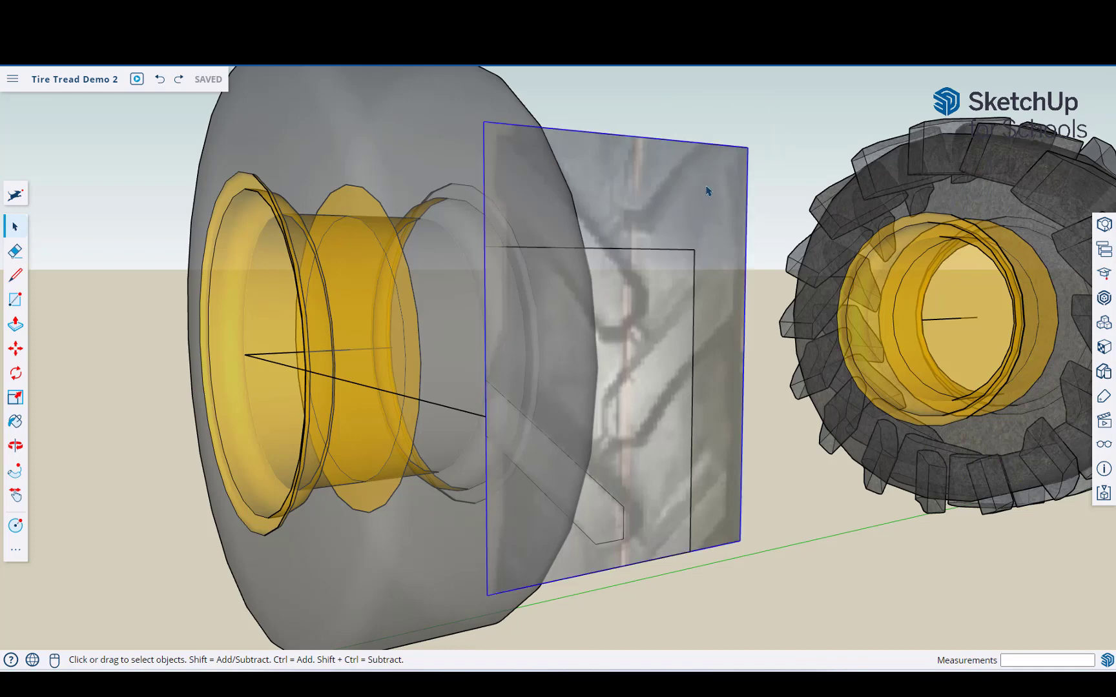
key(Delete)
- Delete the backing rectangle and the hub guide line, keeping the lug face
click(674, 272)
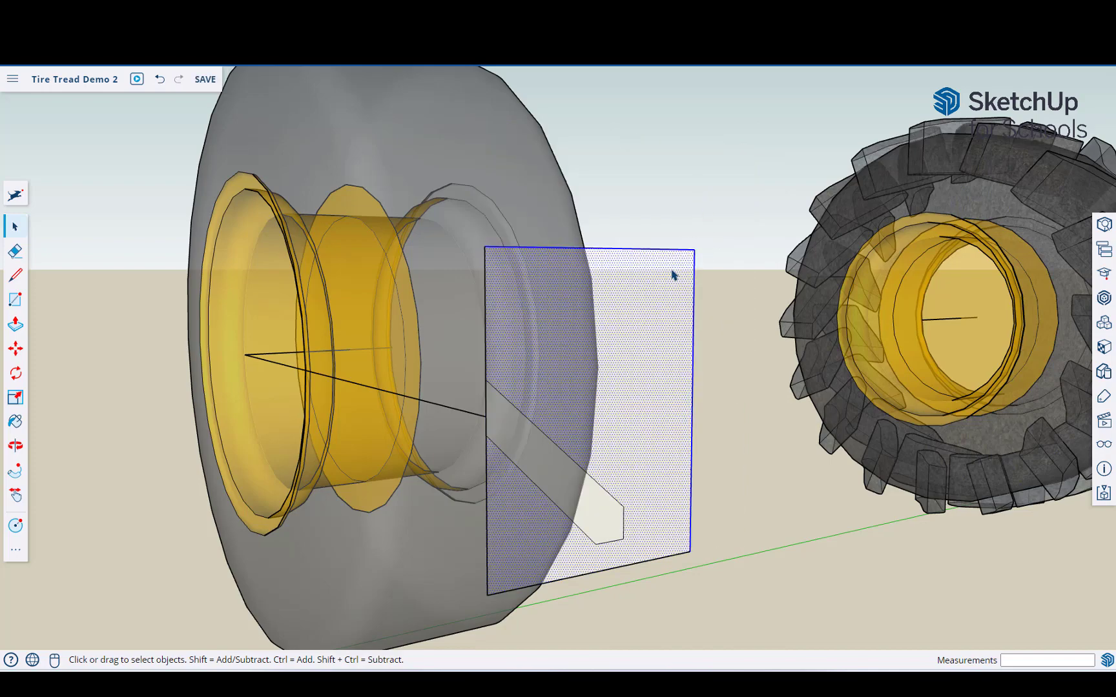
key(Delete)
key(Delete)
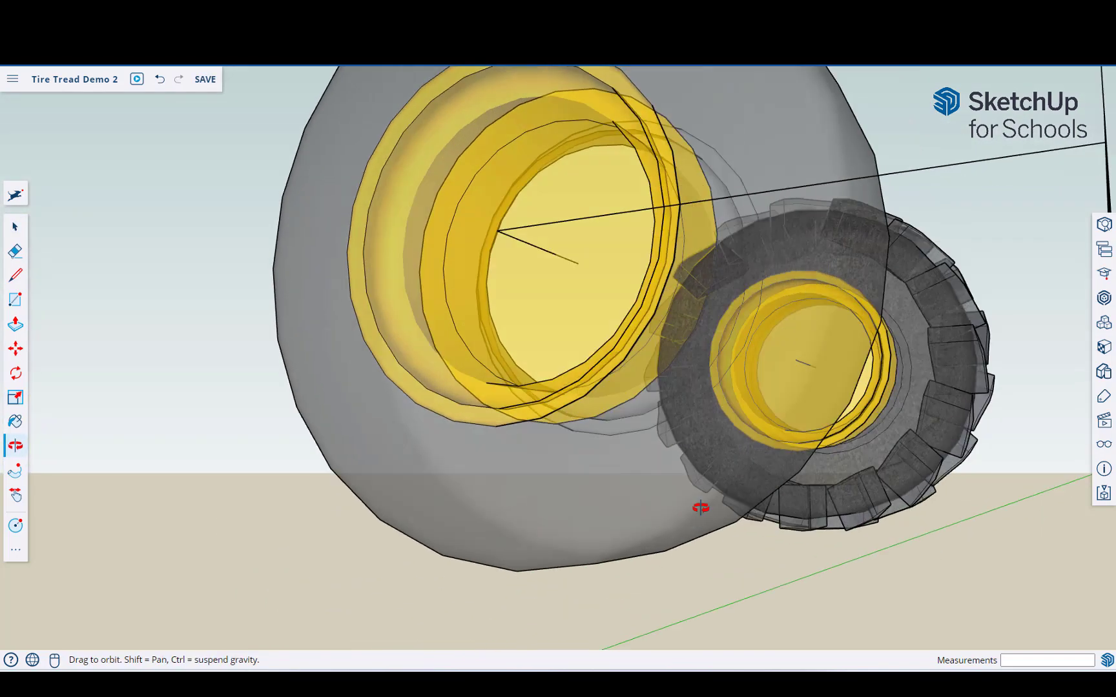
middle_drag(533, 580, 598, 466)
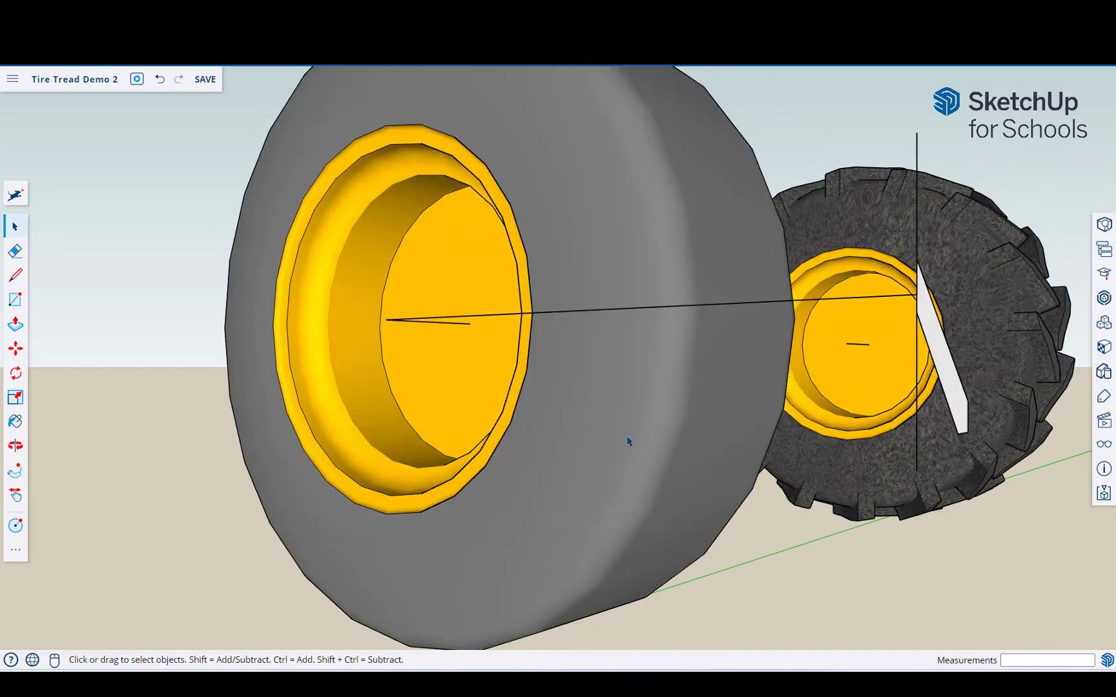
mouse_move(596, 463)
middle_down()
mouse_move(980, 459)
mouse_move(852, 426)
middle_up()
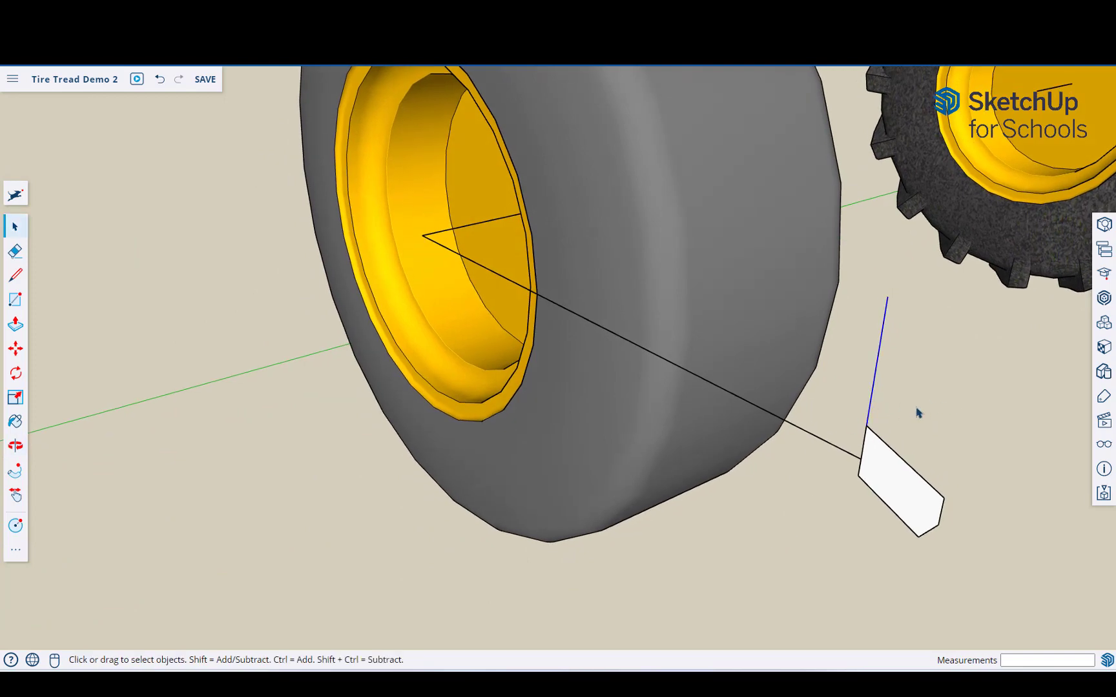
middle_drag(915, 413, 855, 421)
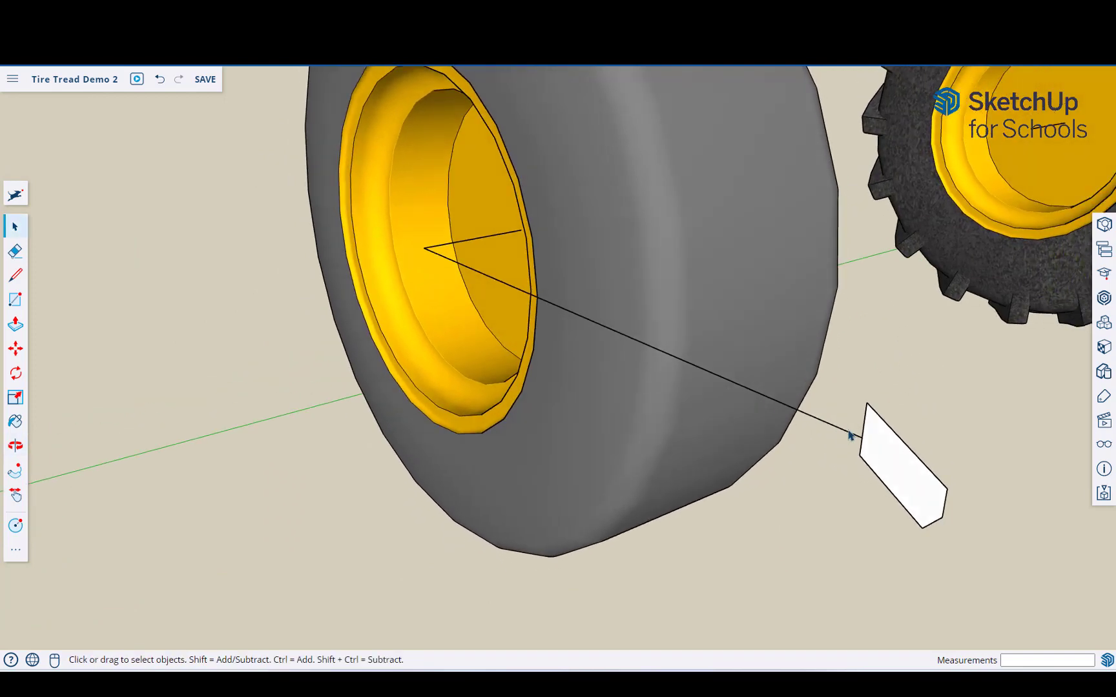
click(850, 435)
key(Delete)
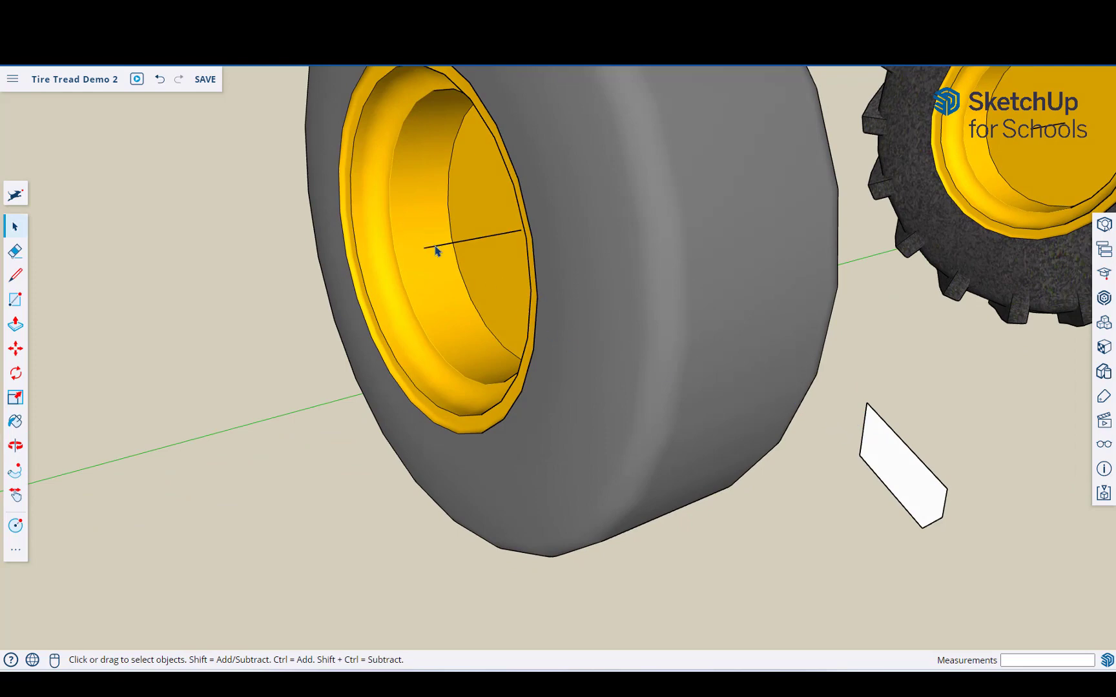
mouse_move(858, 352)
middle_down()
mouse_move(588, 207)
mouse_move(790, 274)
mouse_move(848, 344)
mouse_move(451, 285)
middle_up()
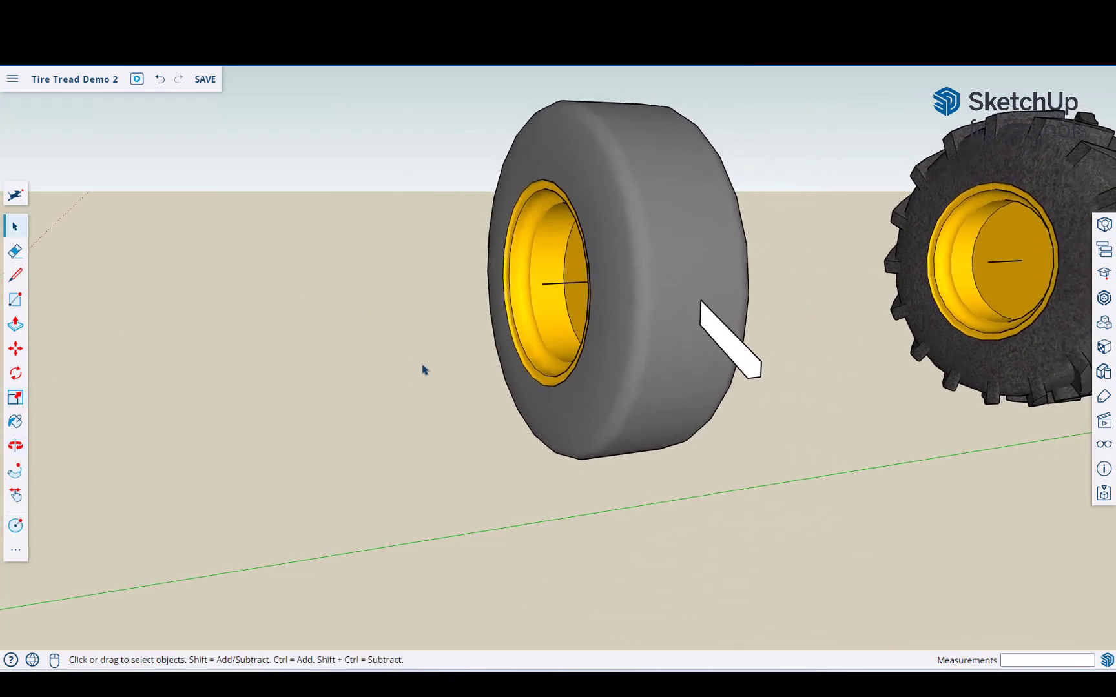
- Push/Pull the white lug into a block whose end reaches the tread surface
key(p)
click(709, 348)
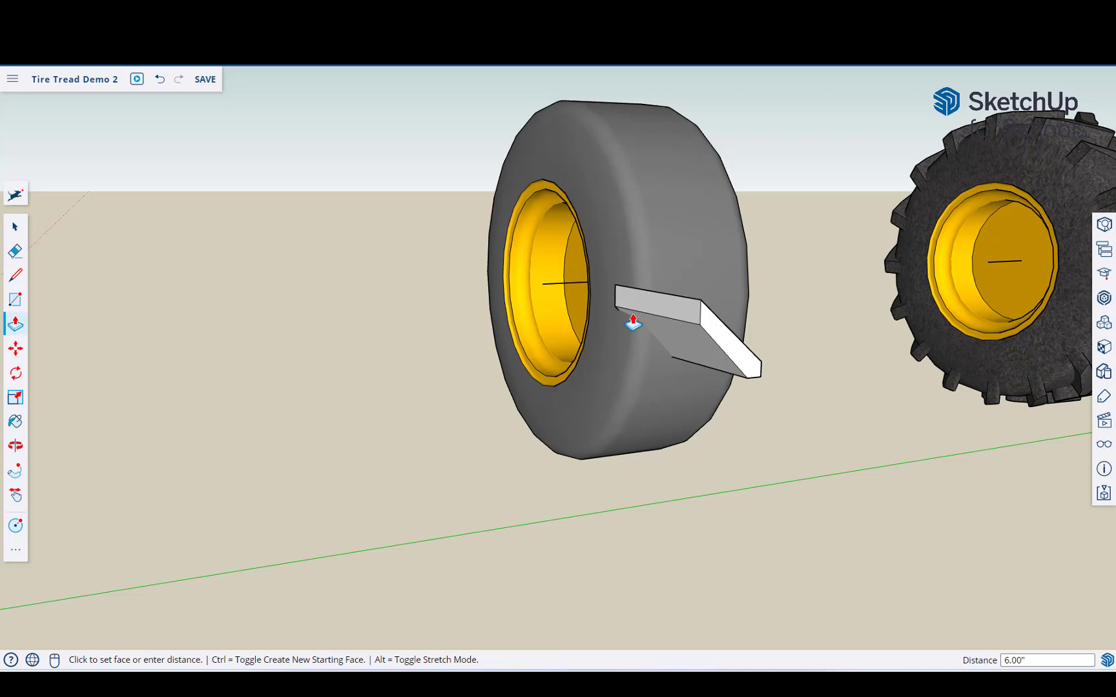
mouse_move(632, 323)
middle_down()
mouse_move(603, 340)
mouse_move(607, 366)
mouse_move(383, 321)
mouse_move(724, 401)
middle_up()
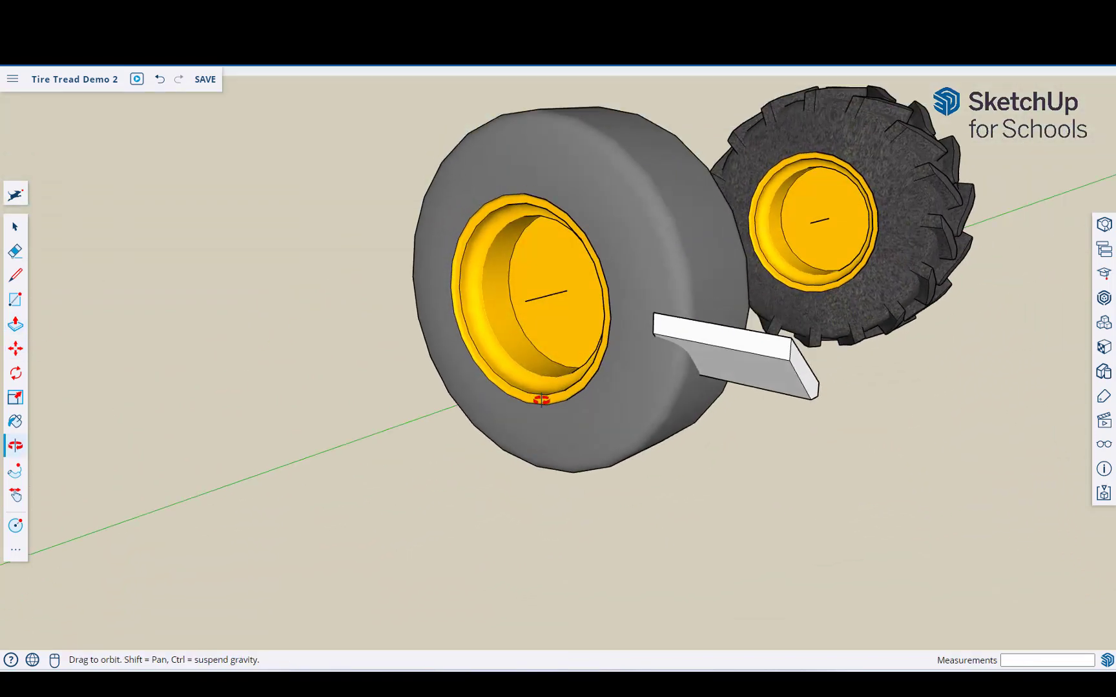
click(808, 394)
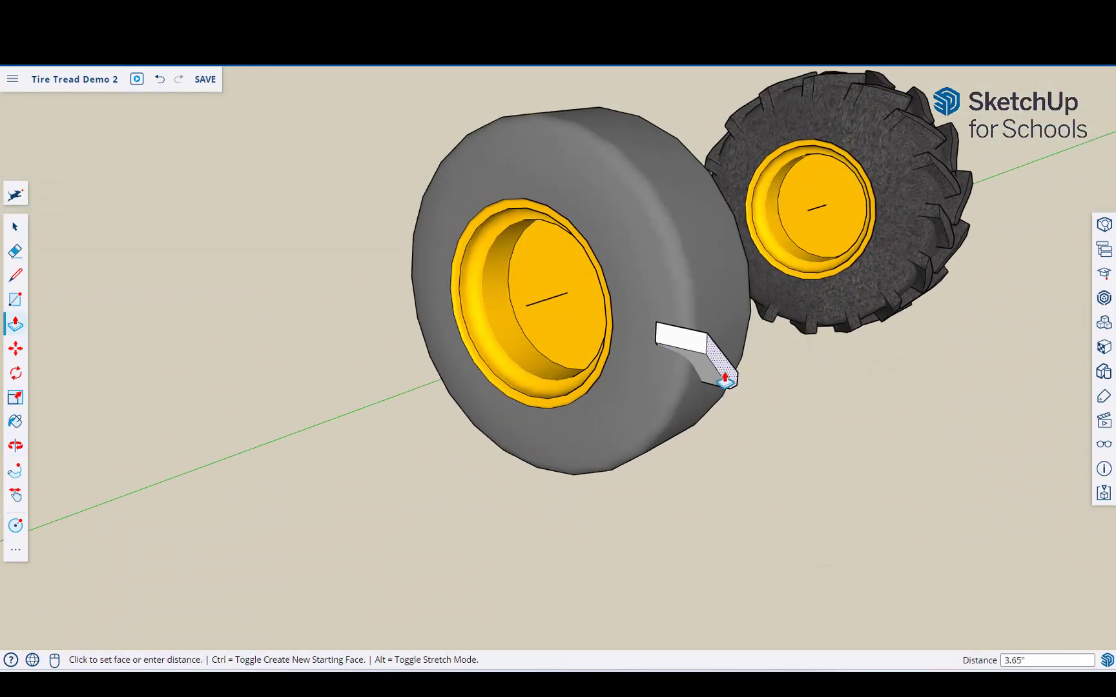
click(723, 380)
mouse_move(759, 428)
middle_down()
mouse_move(585, 406)
mouse_move(918, 447)
mouse_move(868, 460)
mouse_move(772, 436)
mouse_move(772, 459)
mouse_move(610, 517)
mouse_move(592, 414)
mouse_move(640, 489)
mouse_move(628, 479)
mouse_move(792, 531)
mouse_move(667, 453)
middle_up()
click(771, 434)
click(17, 230)
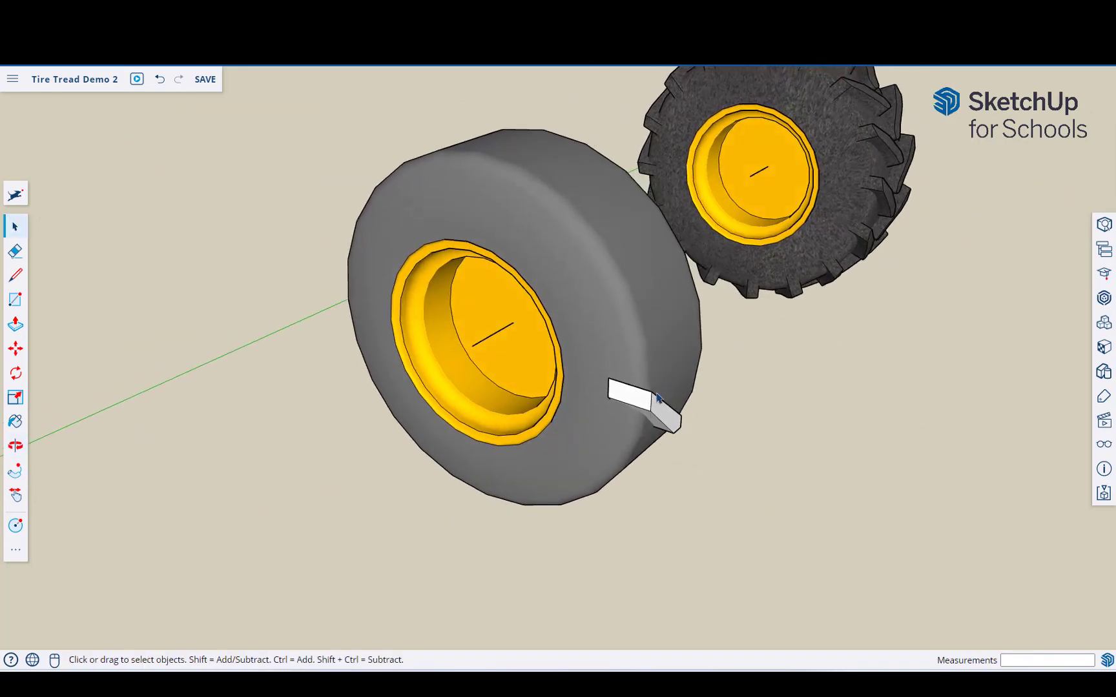
scroll(658, 399, up, 3)
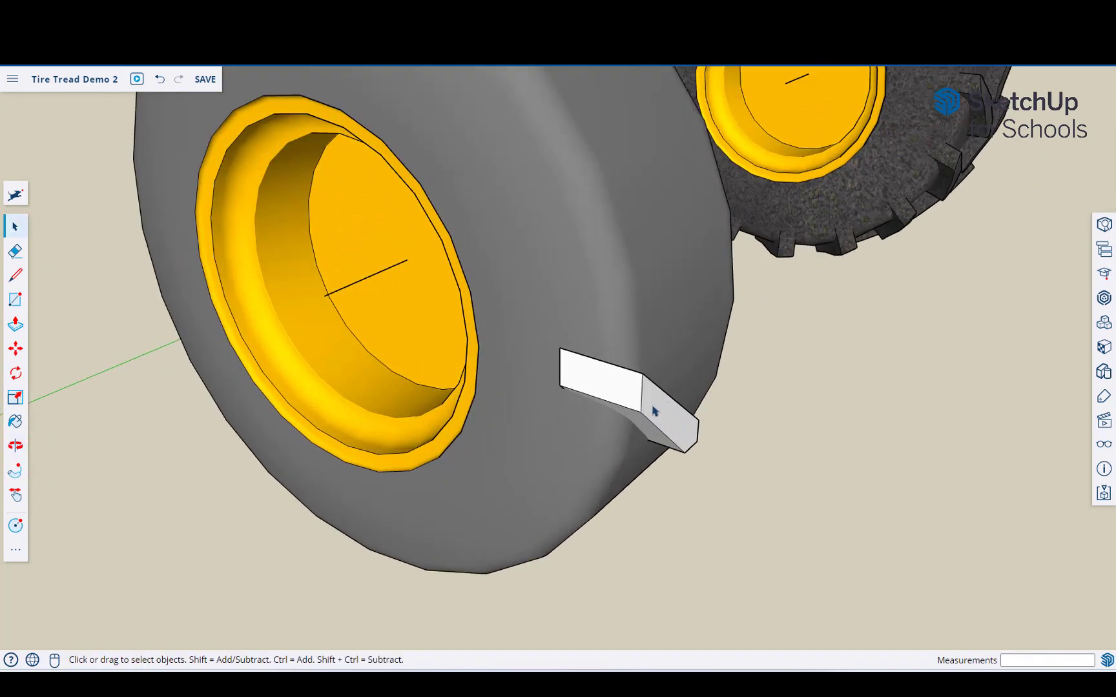
- Select the whole white tread block and make it a component named 'Tread 1'
triple_click(657, 410)
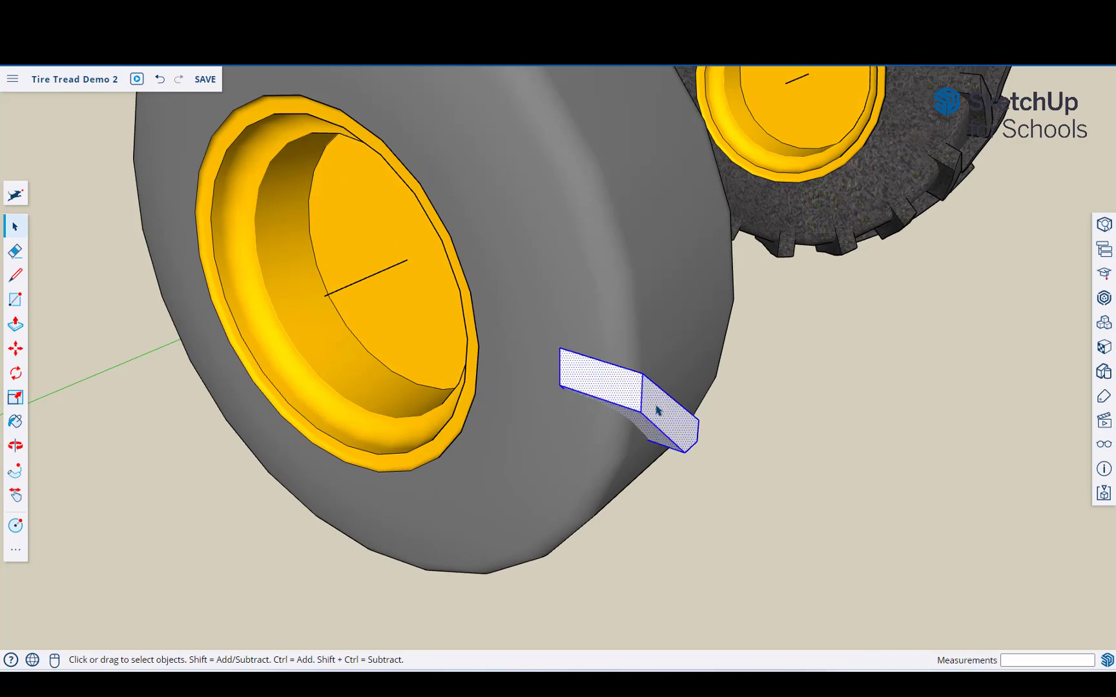
right_click(656, 411)
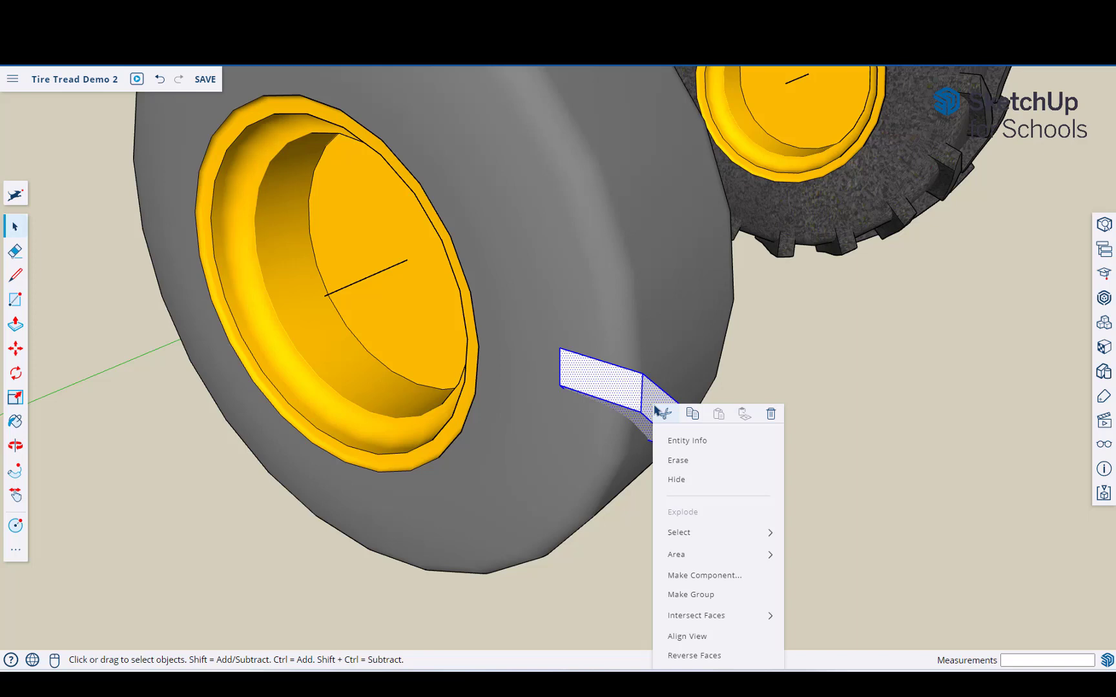
click(705, 576)
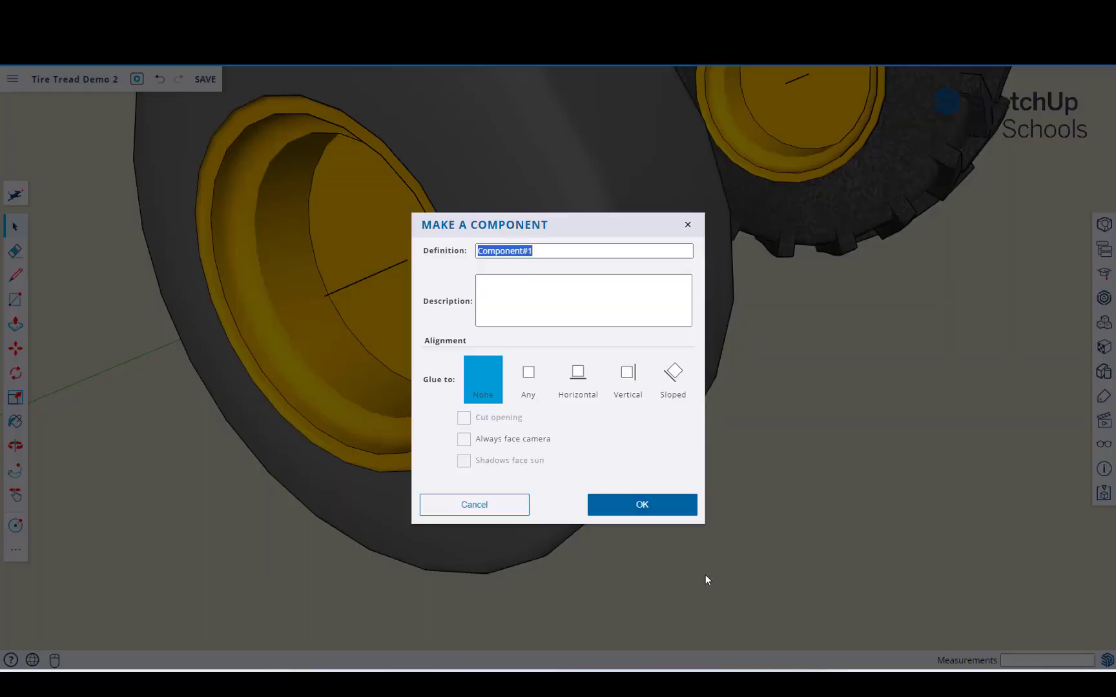
text(Tread 1)
click(675, 507)
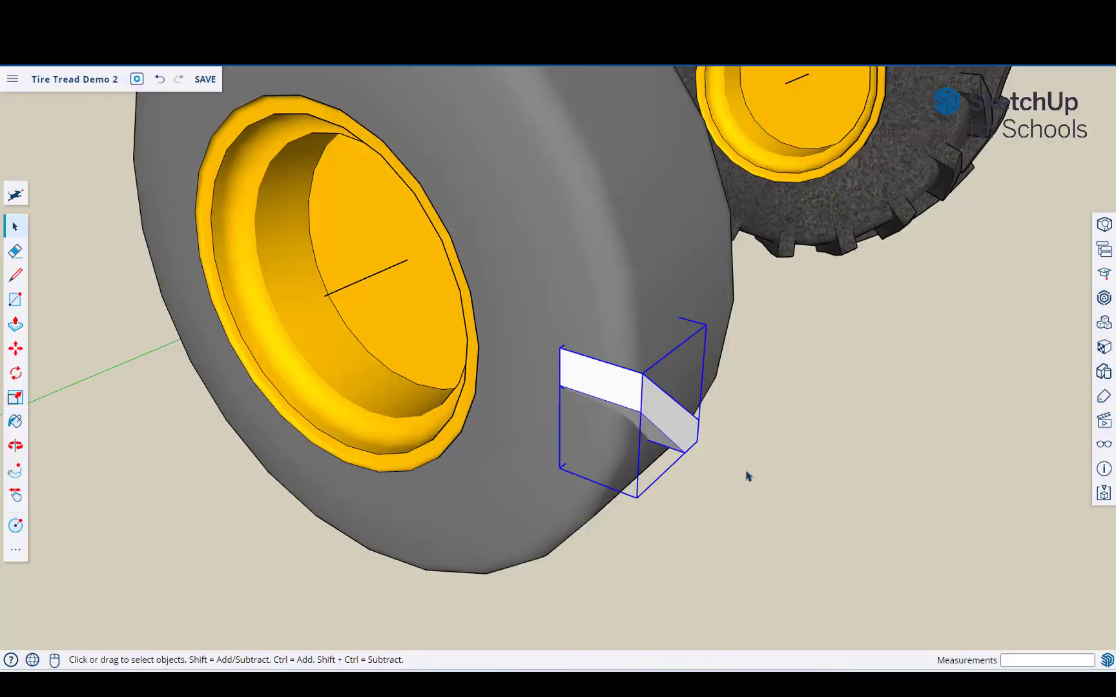
- Move the Tread 1 component diagonally onto the tire's tread face
middle_drag(746, 476, 628, 428)
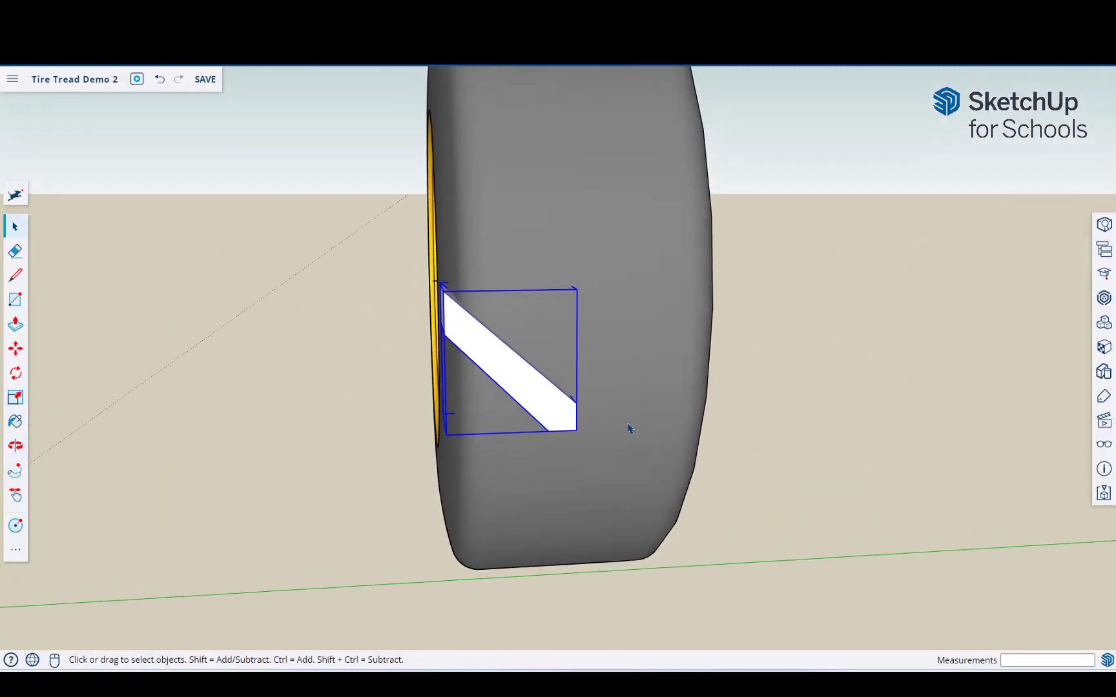
key(m)
click(499, 356)
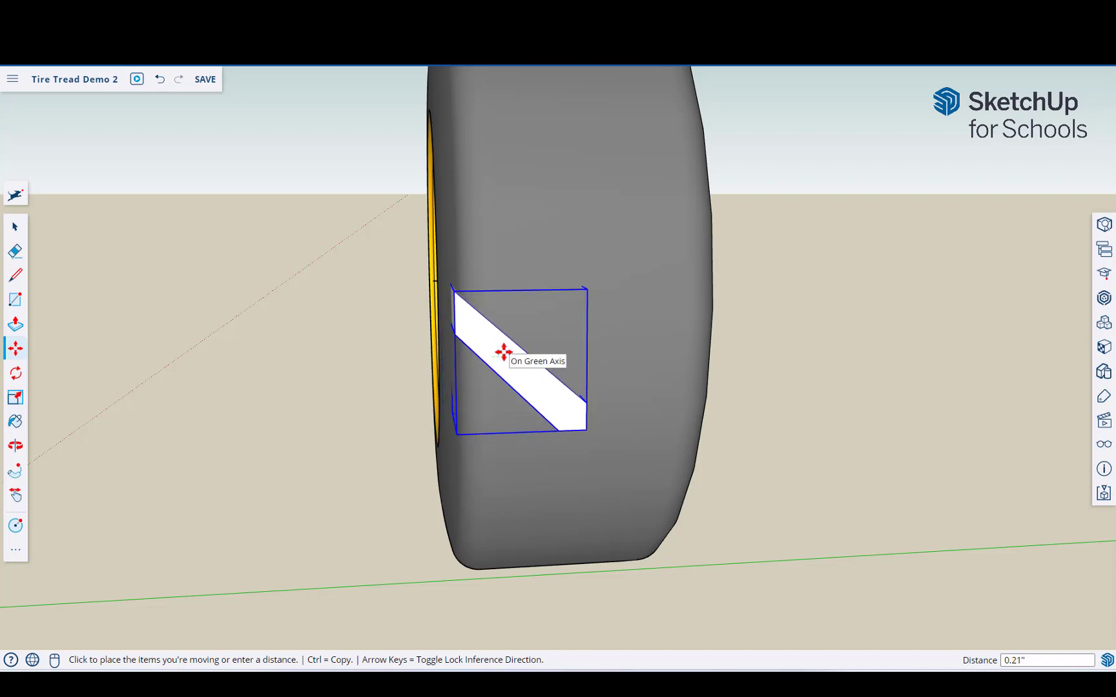
click(501, 351)
- Place a copy of Tread 1 beside the tire
middle_drag(420, 413, 511, 420)
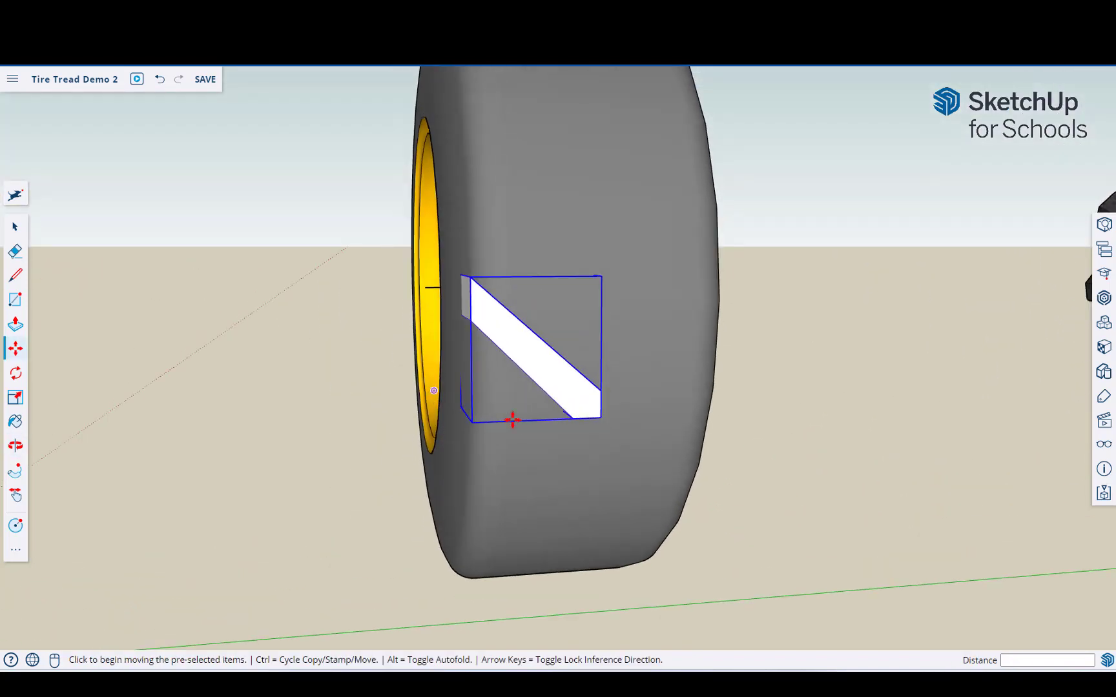
click(559, 378)
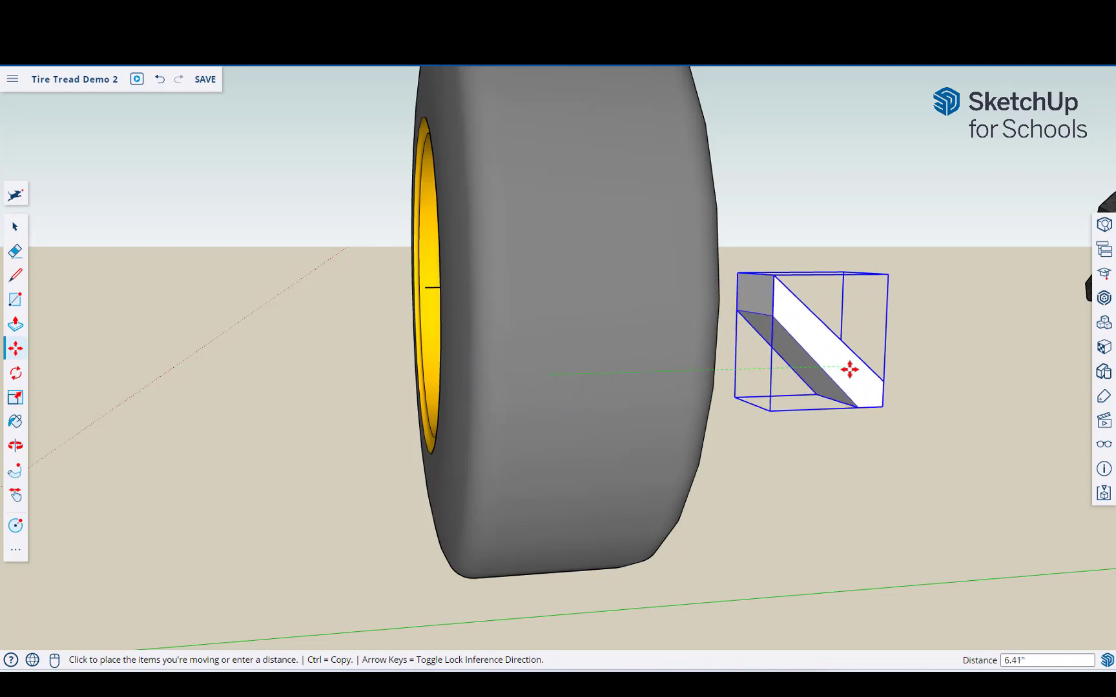
key(ctrl)
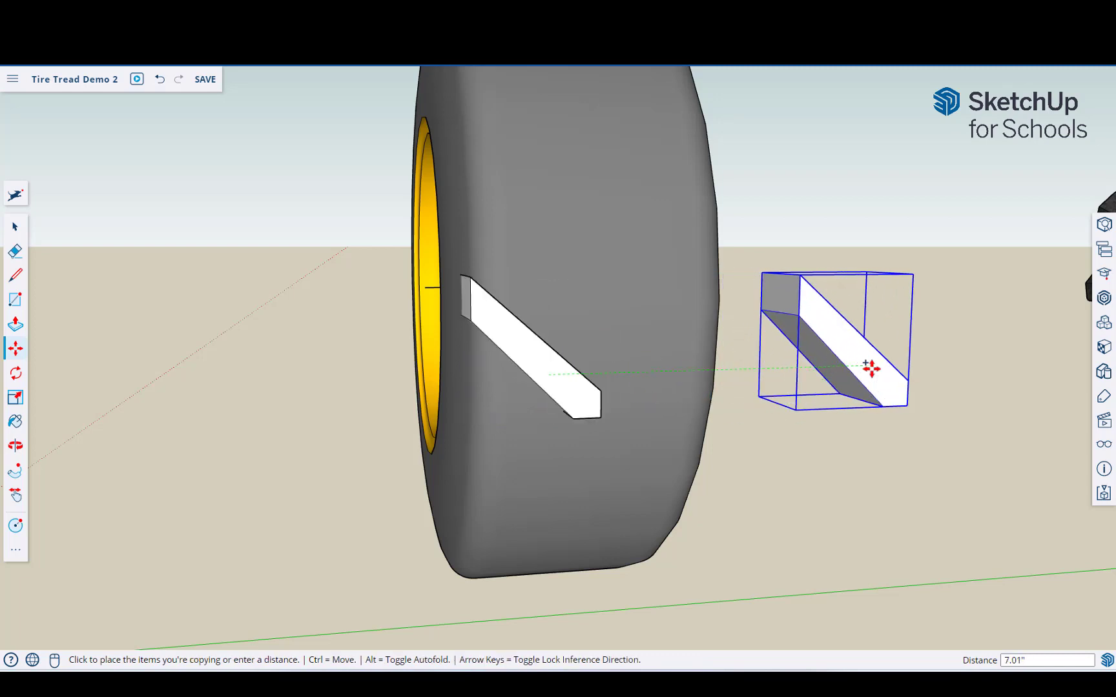
click(881, 368)
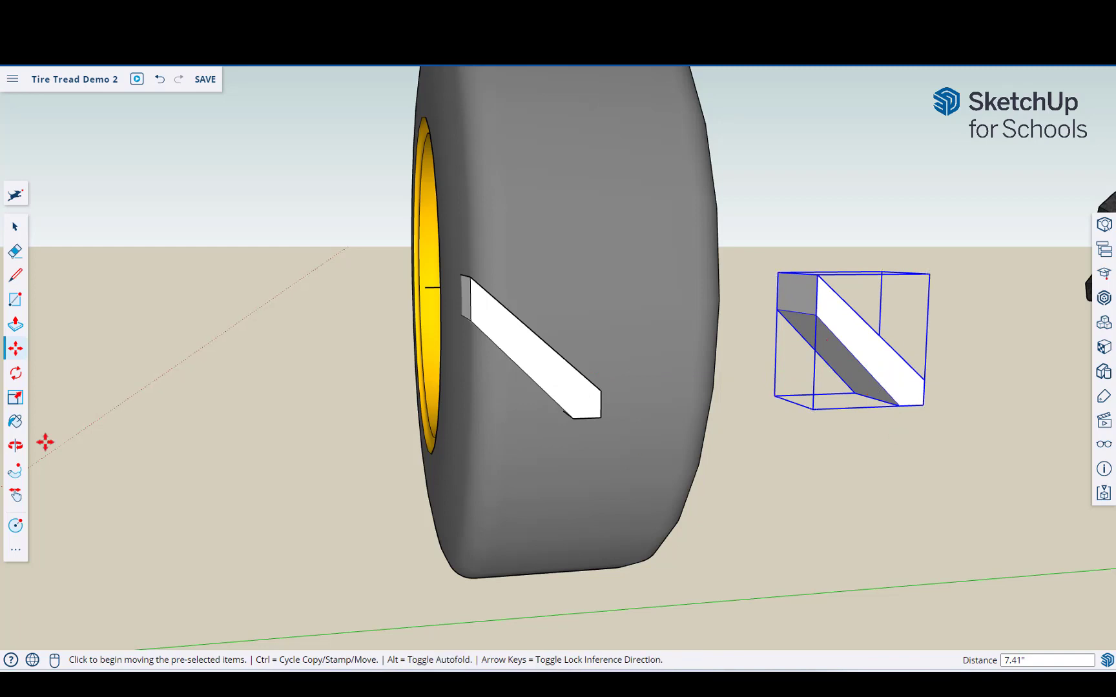
- Flip the Tread 1 copy across the green plane, then deselect it
click(14, 549)
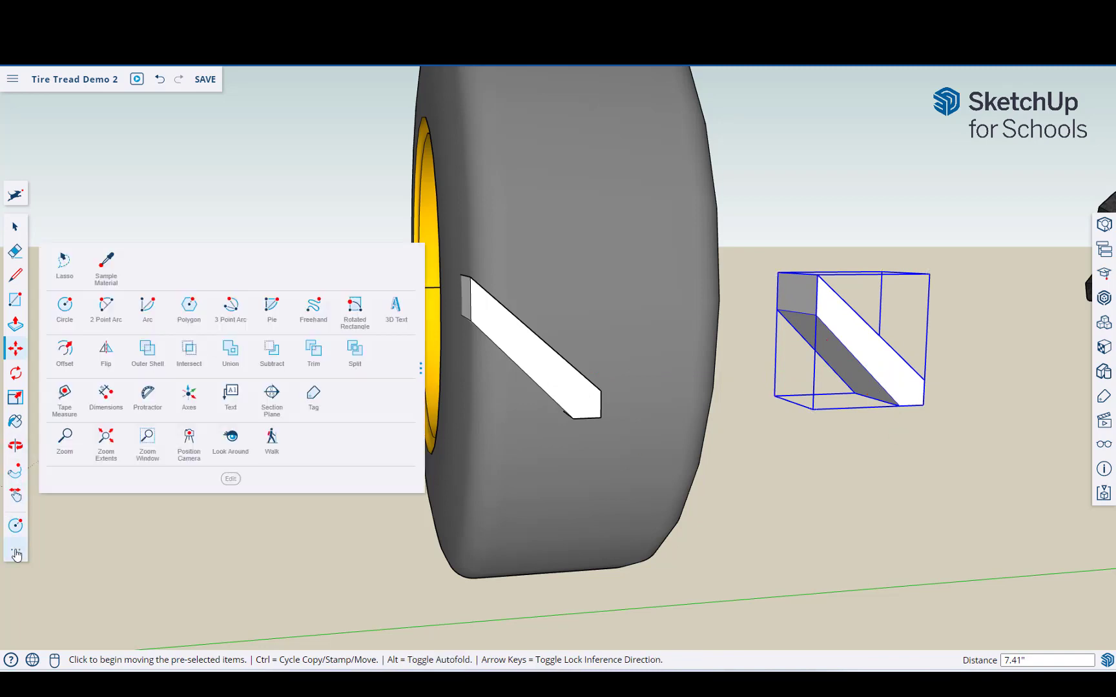
click(104, 375)
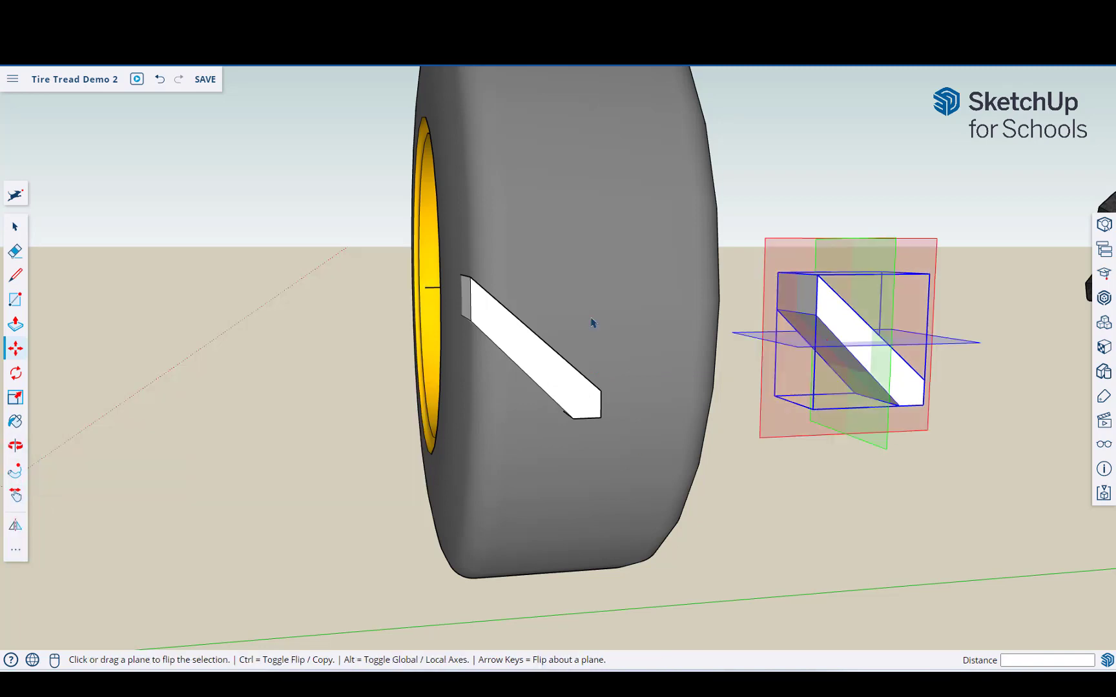
middle_drag(836, 500, 875, 577)
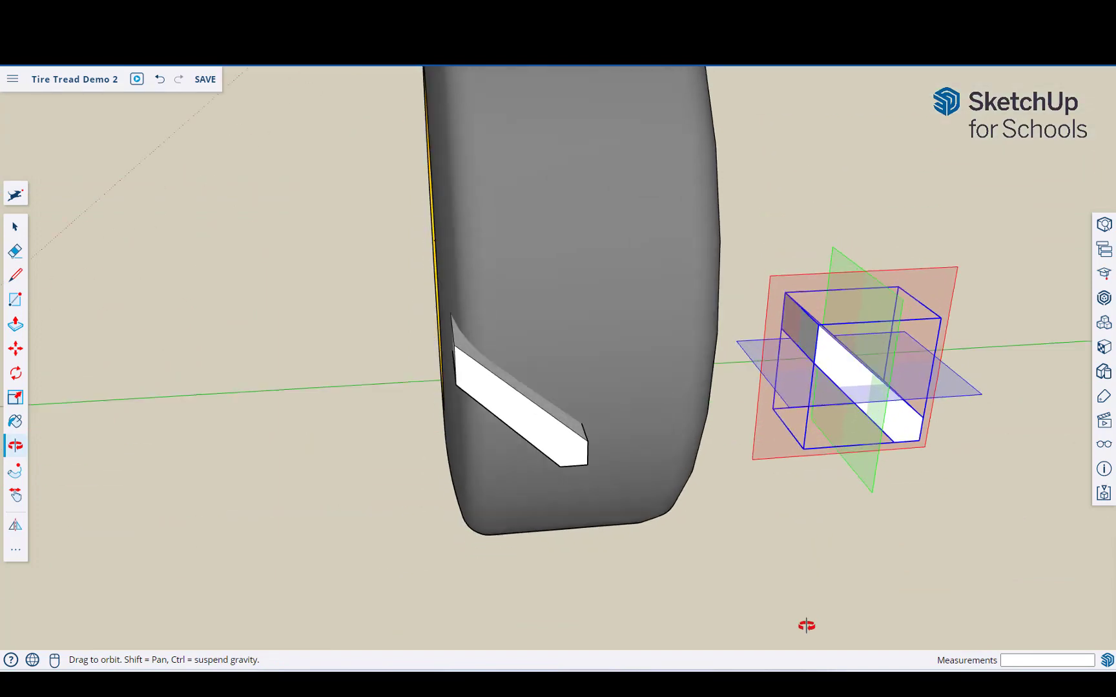
click(838, 258)
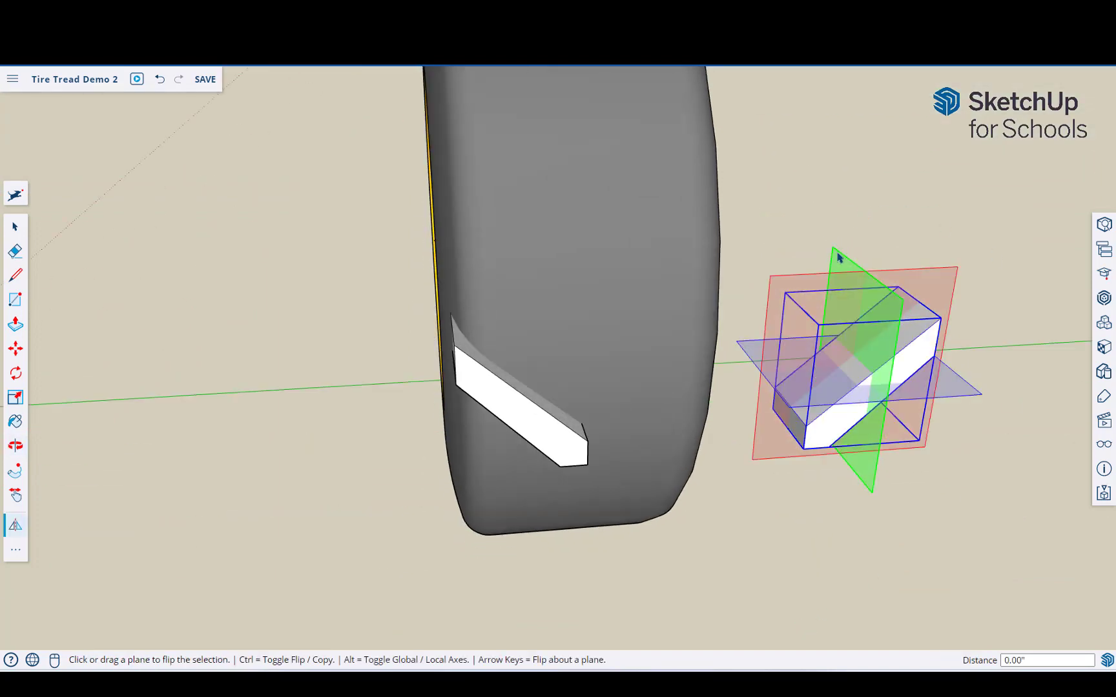
middle_drag(838, 258, 864, 493)
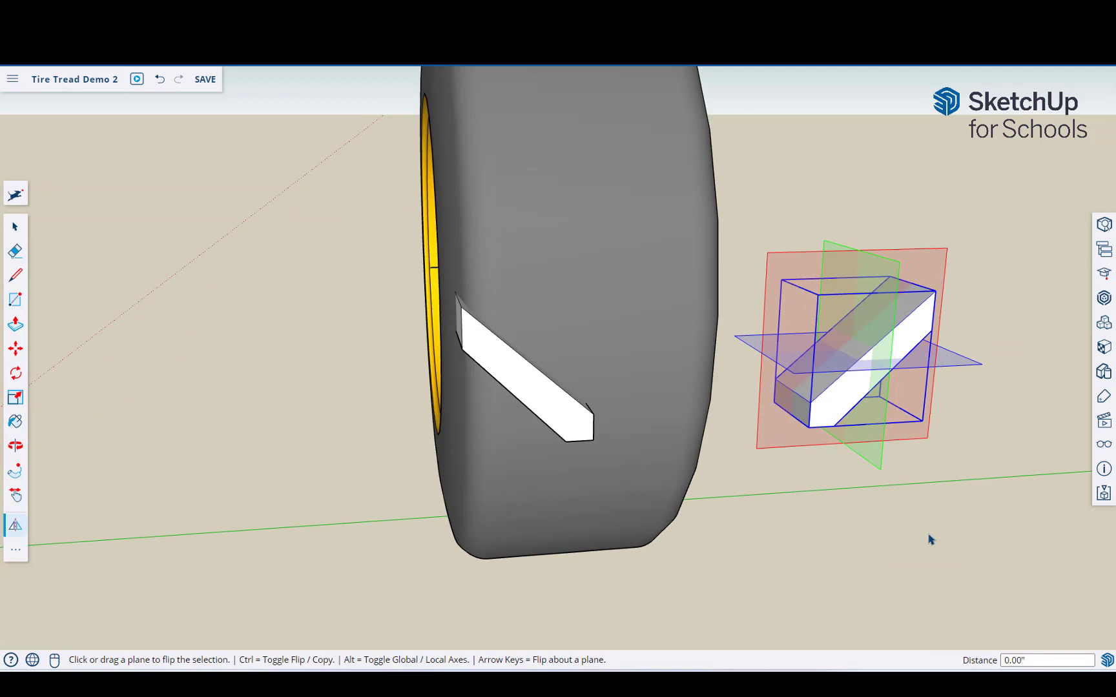
click(14, 227)
click(795, 536)
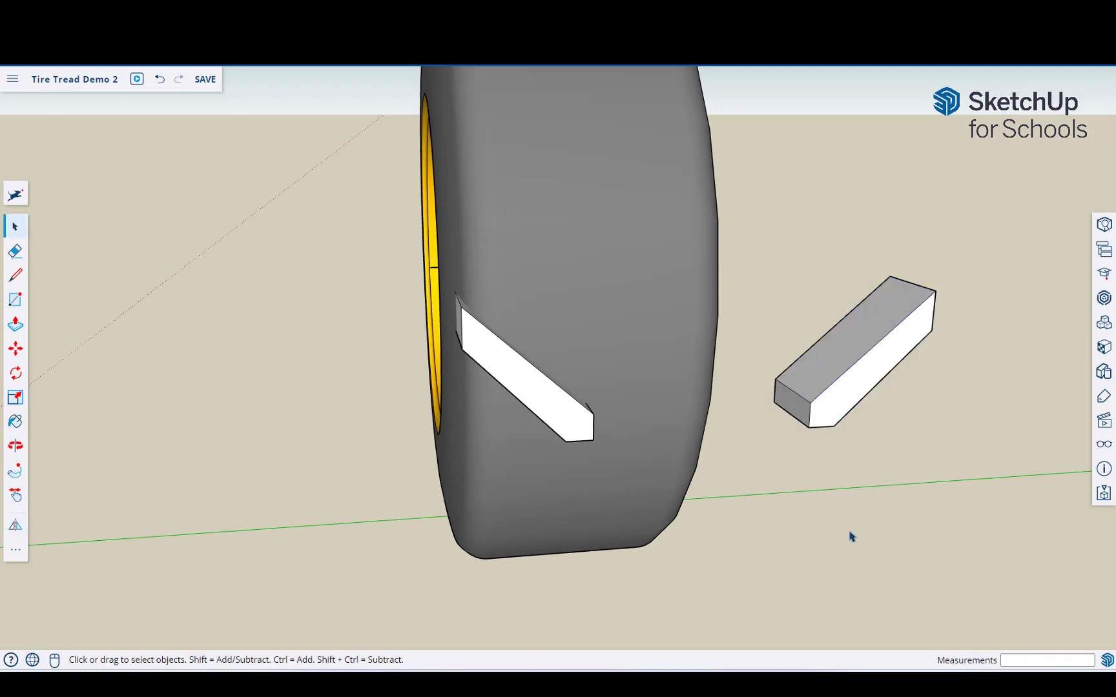
mouse_move(795, 536)
middle_down()
mouse_move(850, 528)
mouse_move(879, 498)
middle_up()
- Move the mirrored tread onto the tire beside the first tread
key(m)
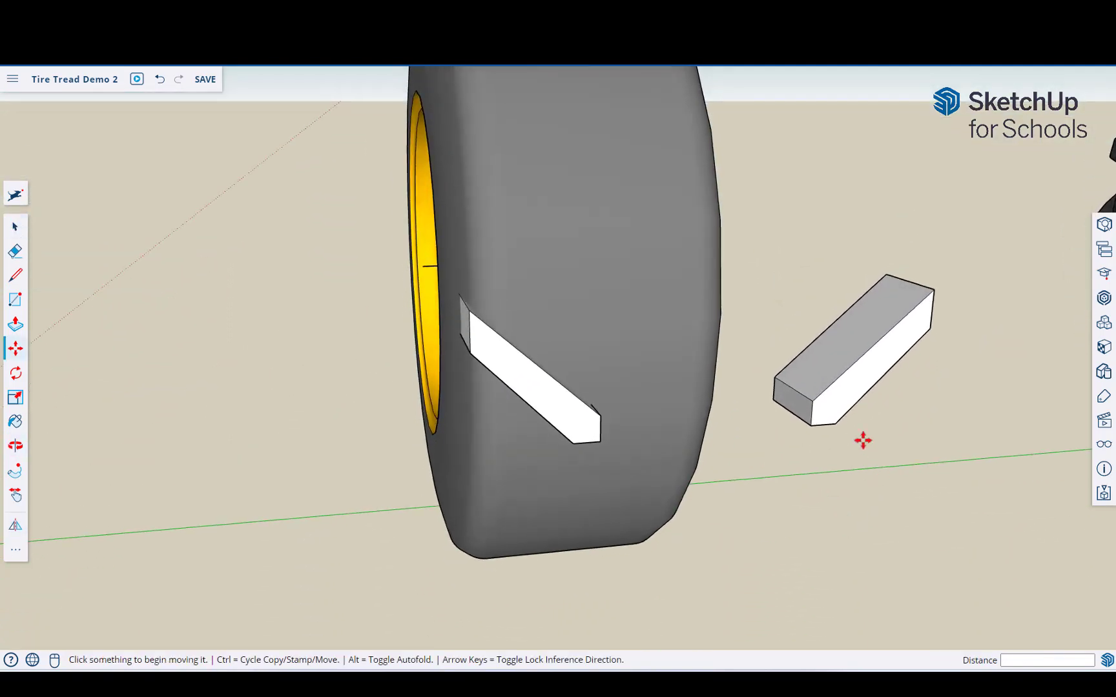
click(813, 424)
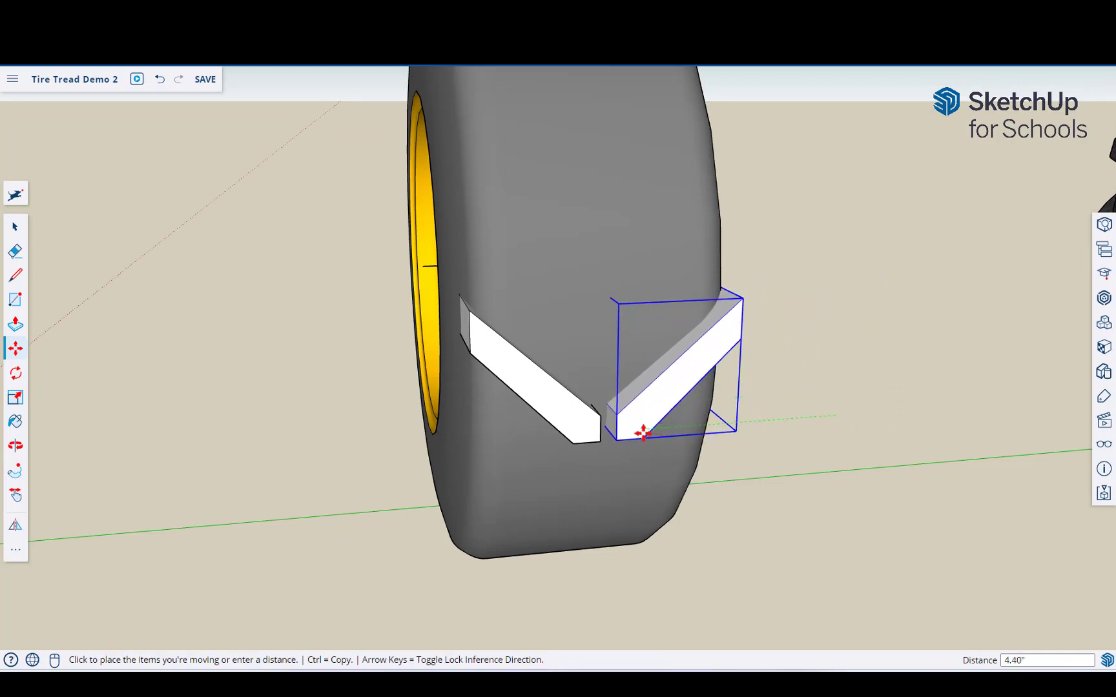
click(637, 432)
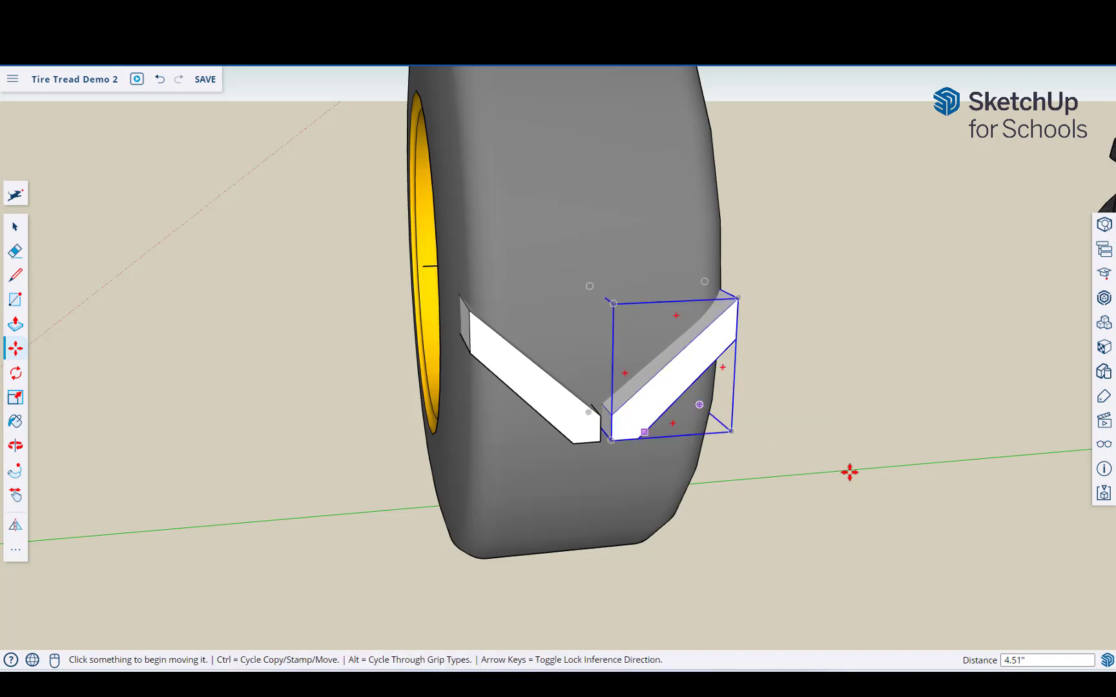
middle_drag(850, 471, 650, 355)
- Adjust the mirrored tread's position and lower it into line with the left tread
click(653, 351)
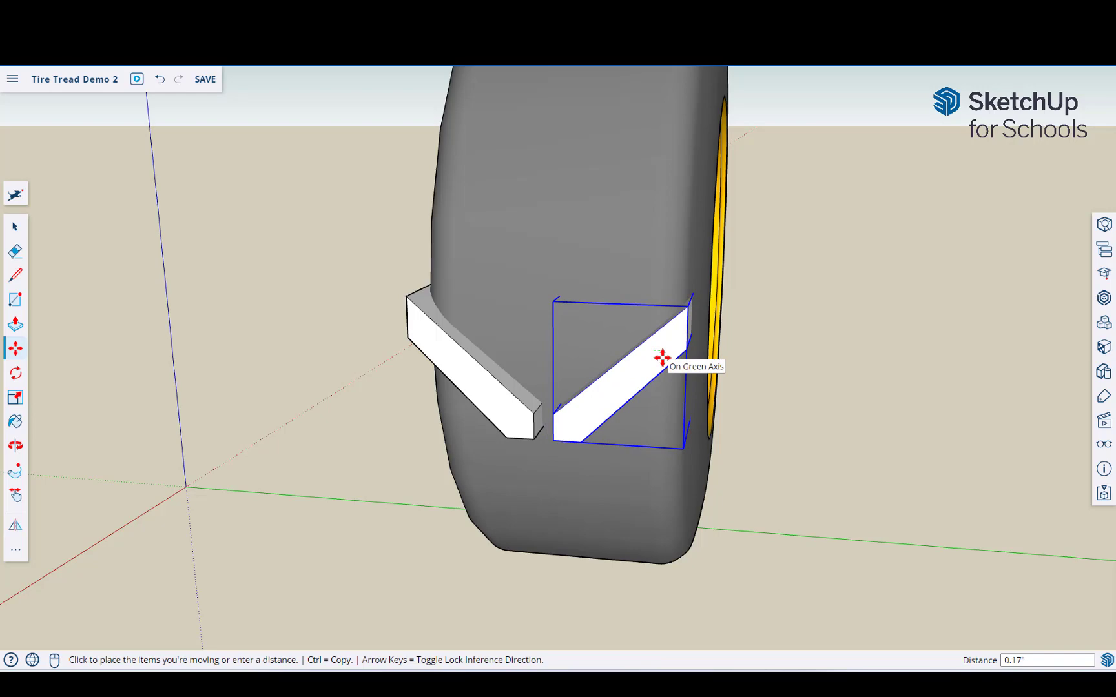
click(660, 362)
mouse_move(723, 466)
middle_down()
mouse_move(619, 573)
mouse_move(720, 625)
mouse_move(787, 601)
mouse_move(752, 543)
mouse_move(851, 346)
mouse_move(800, 414)
middle_up()
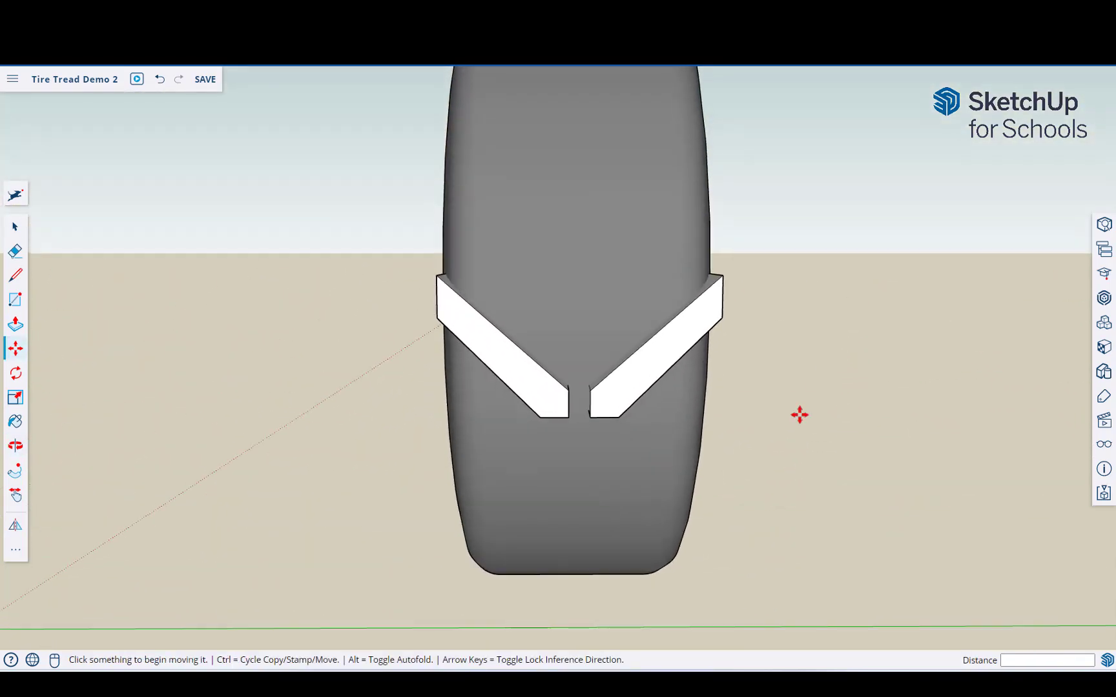
click(630, 375)
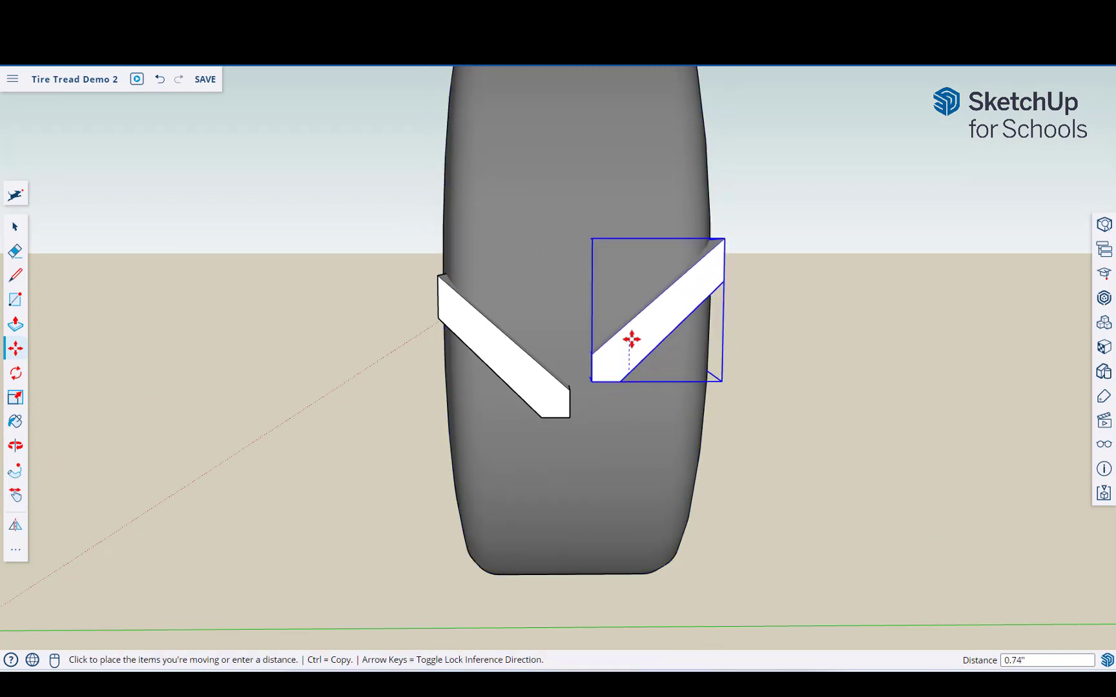
click(632, 337)
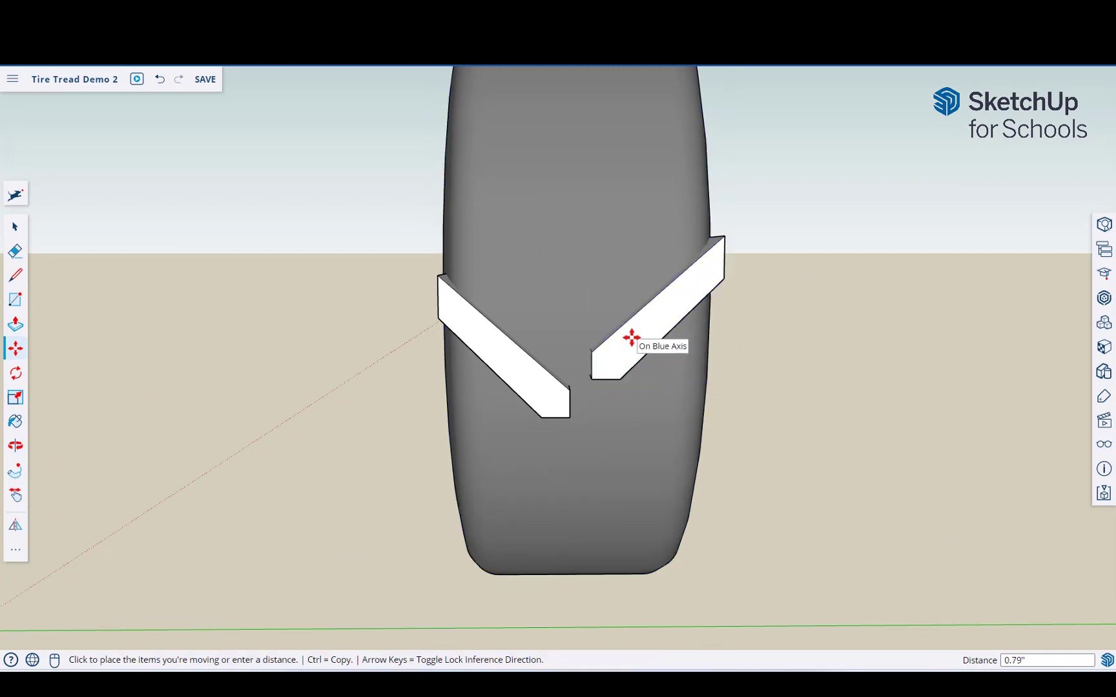
mouse_move(633, 340)
middle_down()
mouse_move(657, 439)
mouse_move(792, 439)
mouse_move(969, 513)
mouse_move(1036, 570)
mouse_move(979, 623)
mouse_move(847, 525)
mouse_move(584, 434)
middle_up()
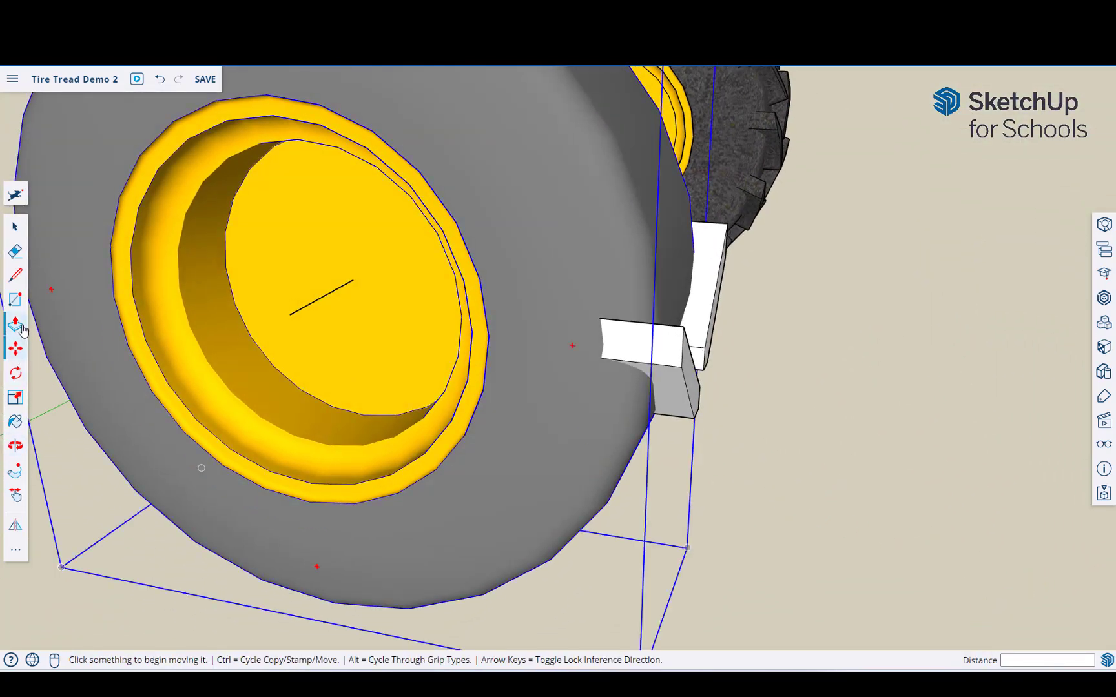
- Open the tread component for editing and orbit around the block
click(15, 226)
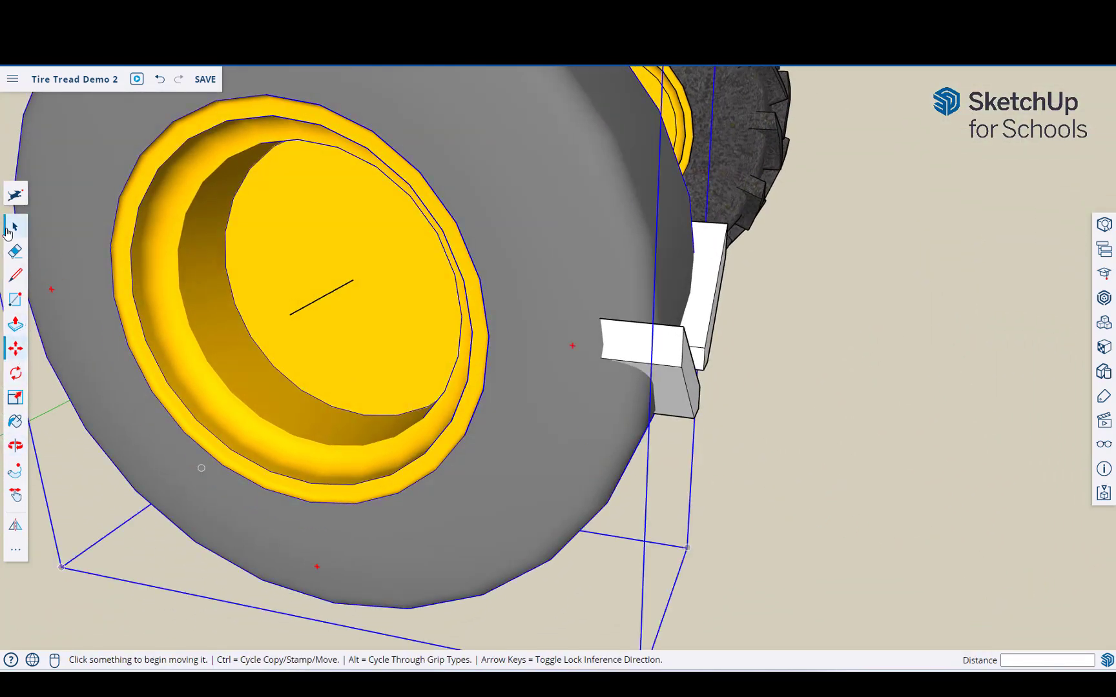
double_click(677, 390)
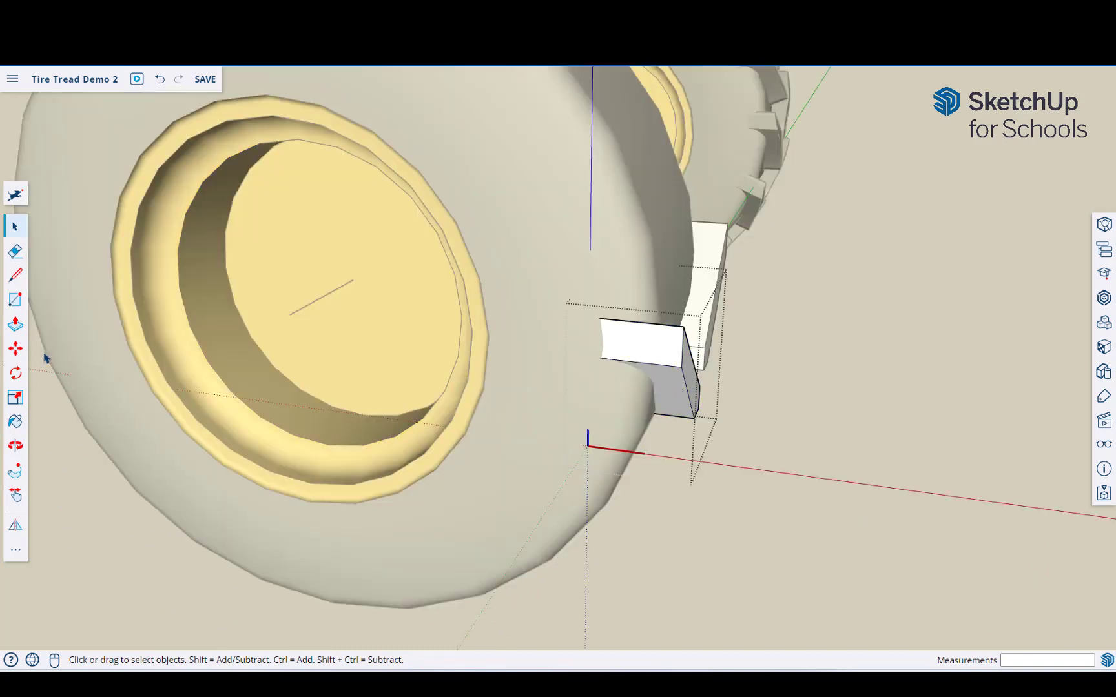
click(15, 323)
click(685, 367)
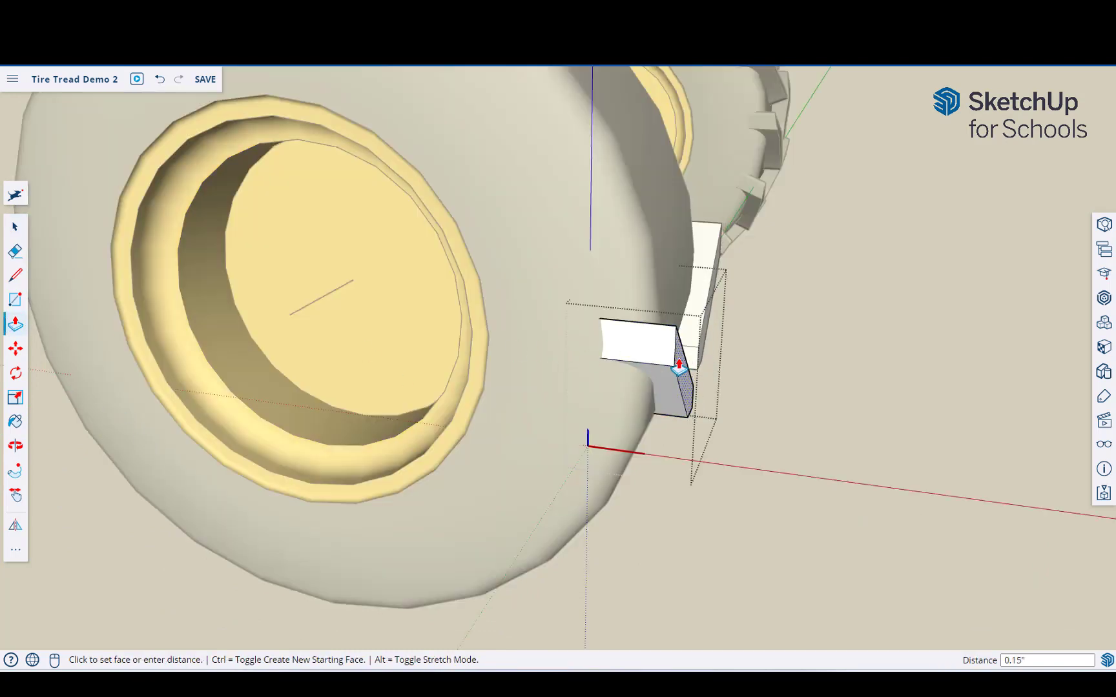
click(686, 375)
mouse_move(685, 393)
middle_down()
mouse_move(659, 444)
mouse_move(692, 443)
middle_up()
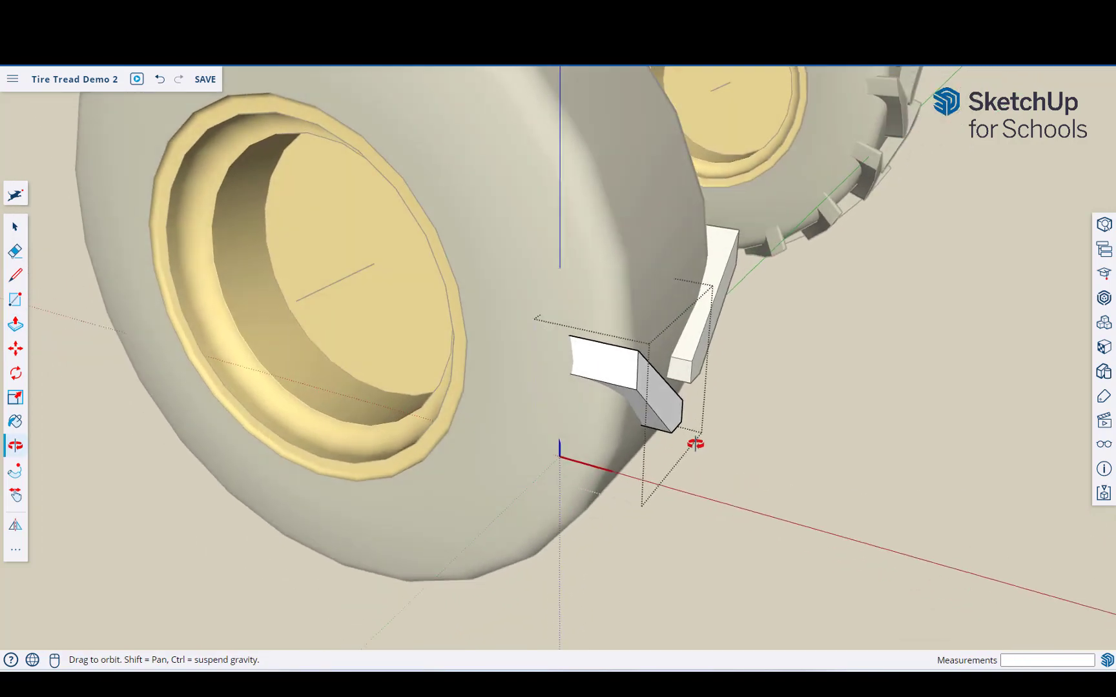
scroll(631, 366, down, 2)
scroll(643, 375, up, 4)
scroll(636, 371, down, 1)
- Draw diagonal edges across the block's top and lower corners to cut the chamfer
key(l)
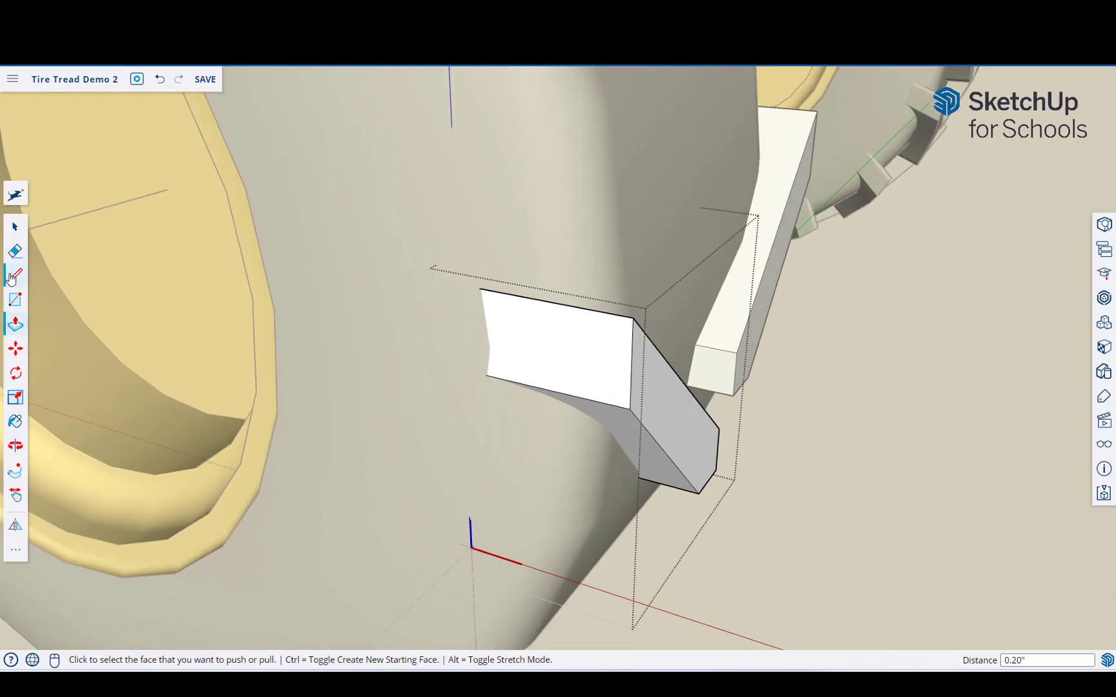
scroll(592, 354, up, 3)
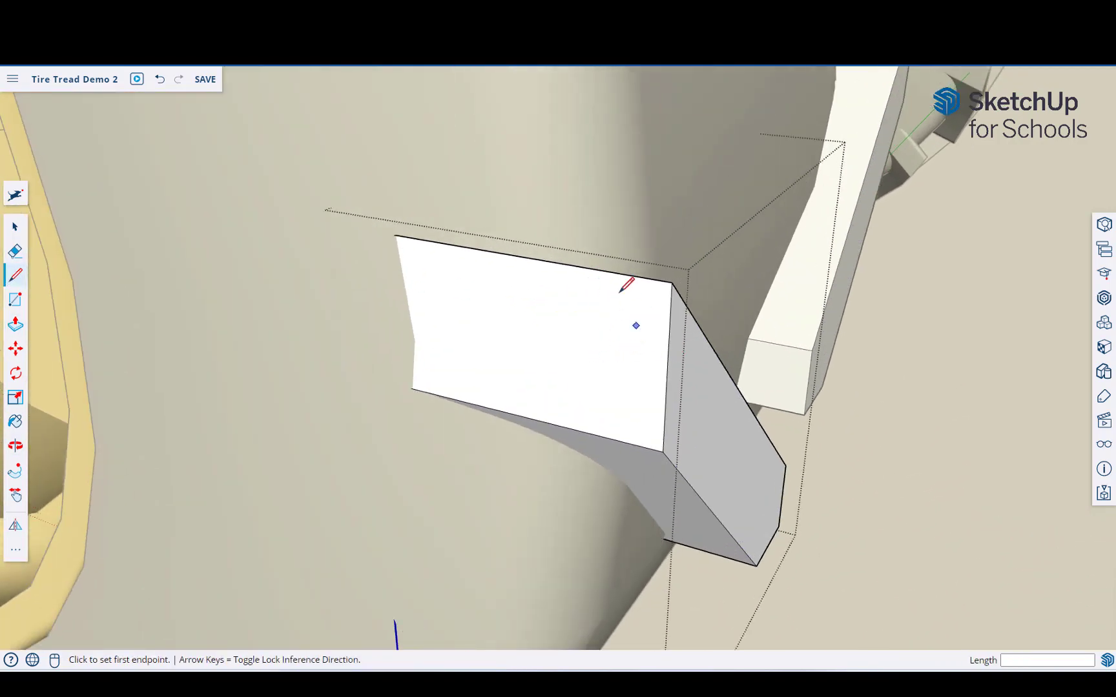
click(613, 272)
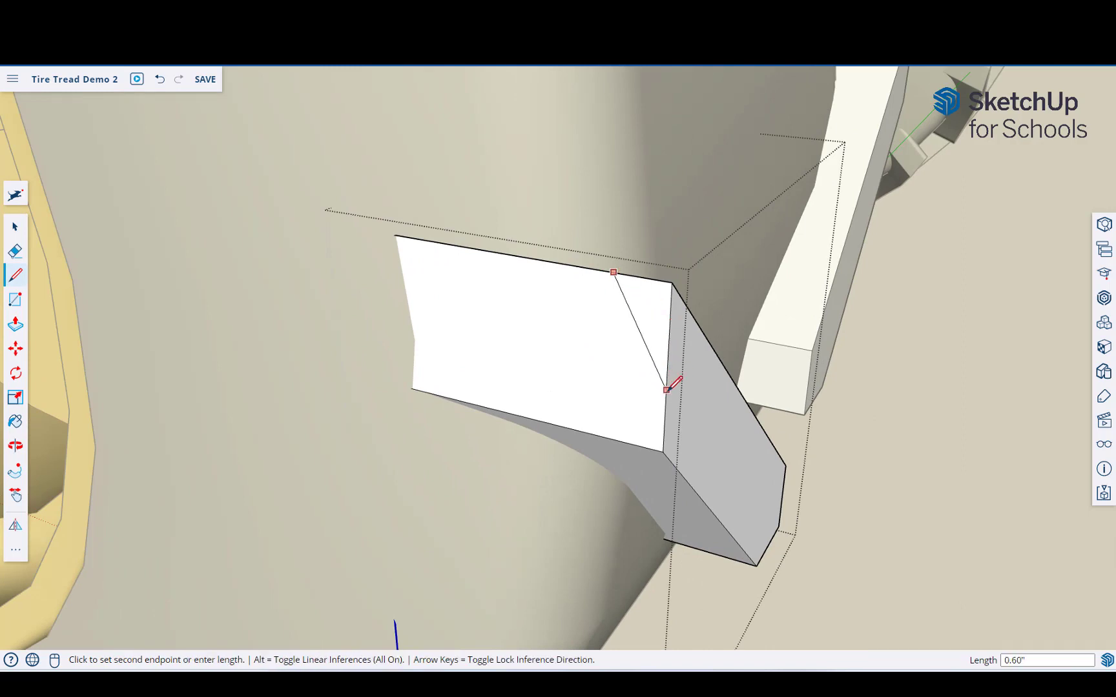
click(665, 390)
click(665, 390)
click(694, 309)
middle_drag(695, 309, 677, 491)
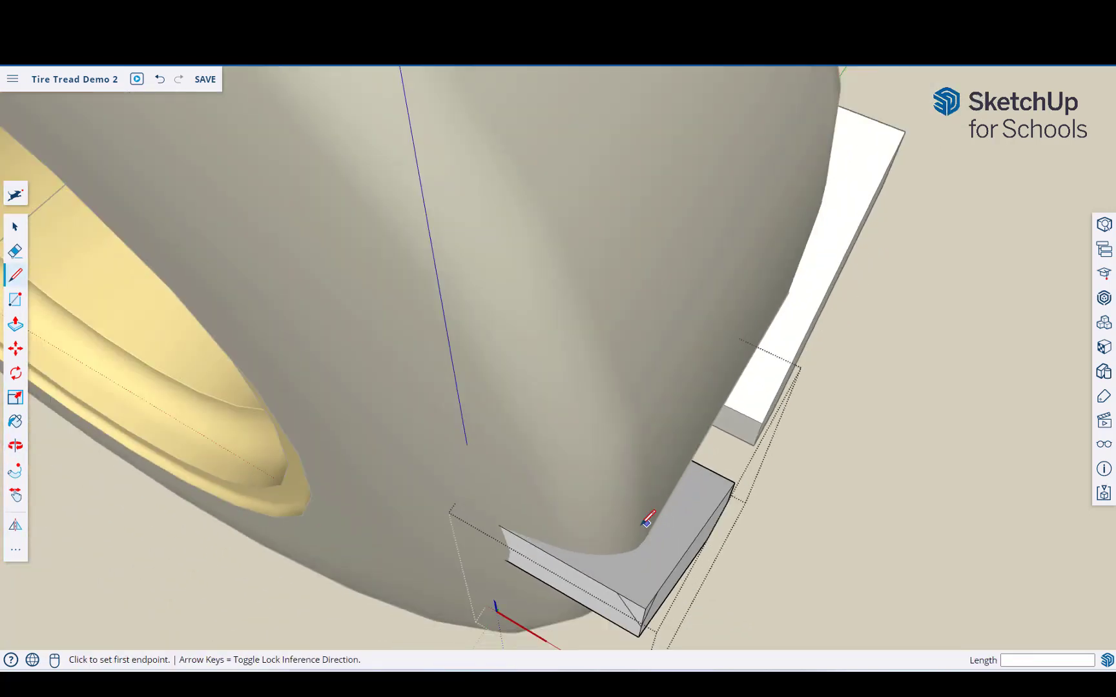
click(617, 592)
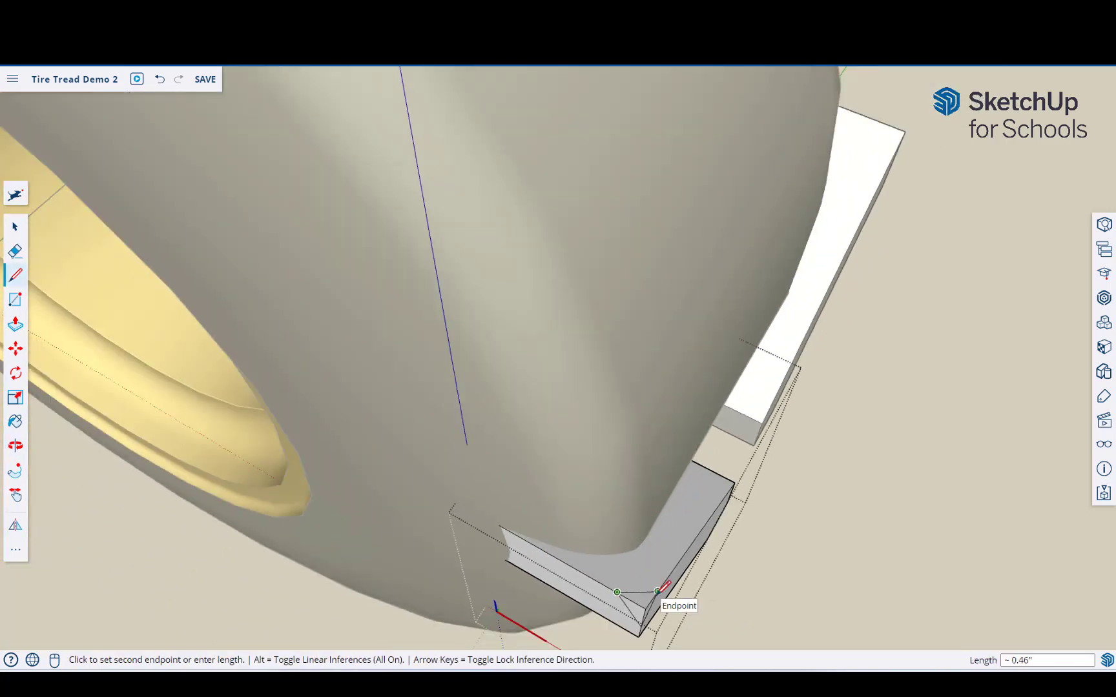
click(656, 595)
- Erase the leftover corner edge and check the chamfered end
middle_drag(742, 593, 663, 465)
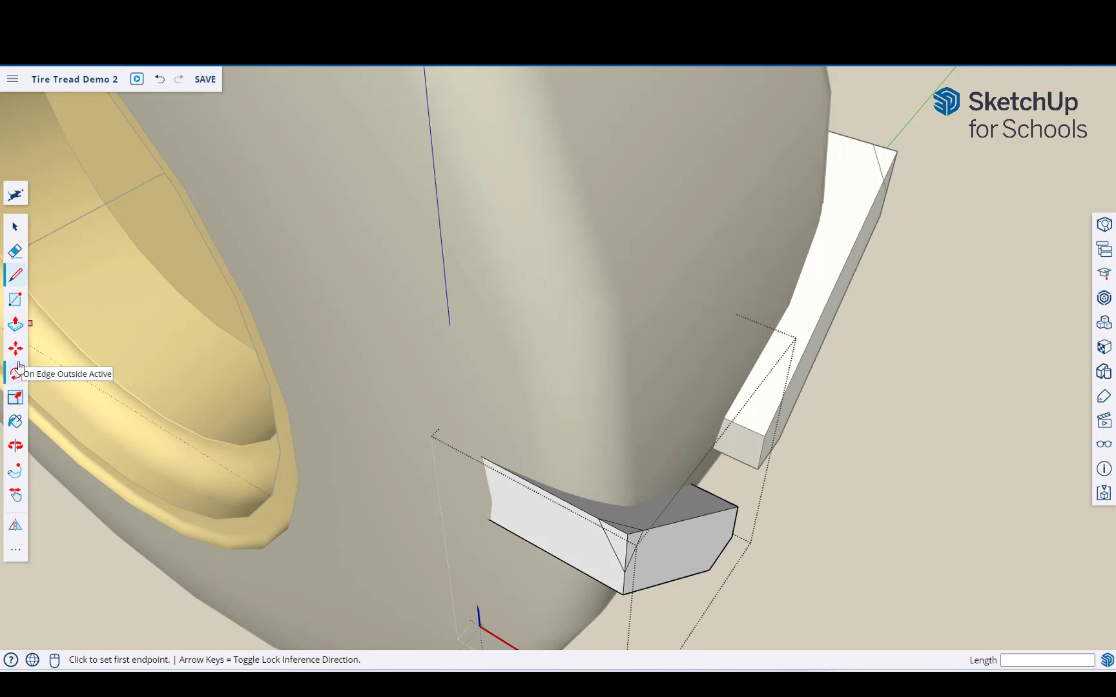
key(e)
scroll(600, 525, up, 2)
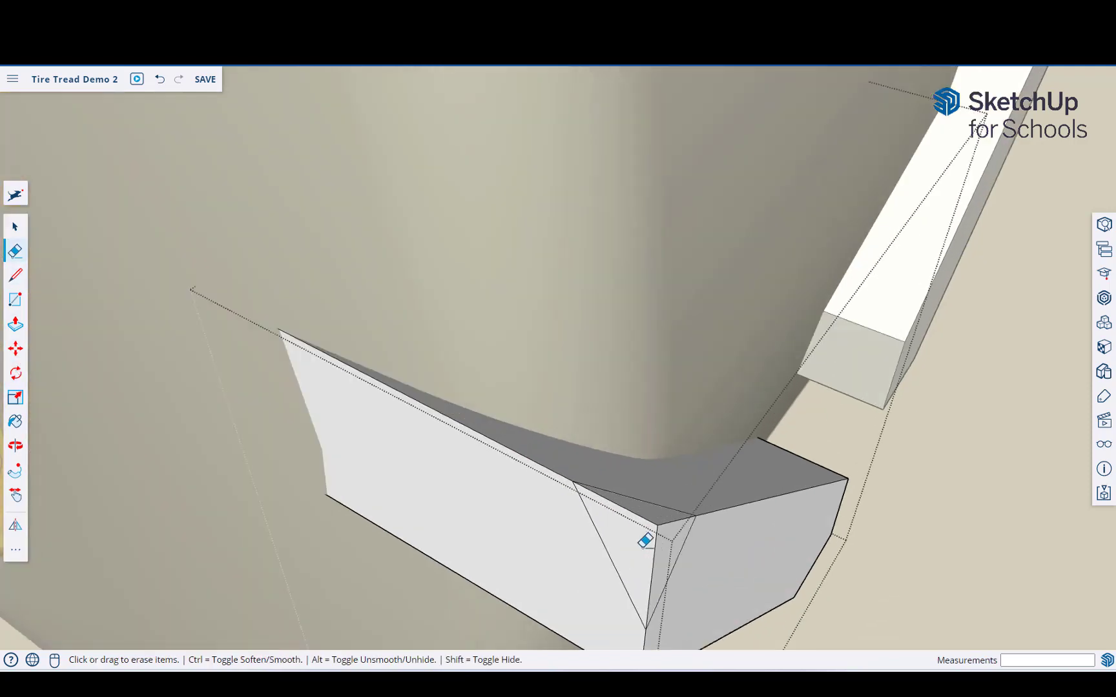
click(662, 520)
mouse_move(735, 543)
middle_down()
mouse_move(680, 442)
mouse_move(772, 428)
middle_up()
scroll(797, 444, down, 2)
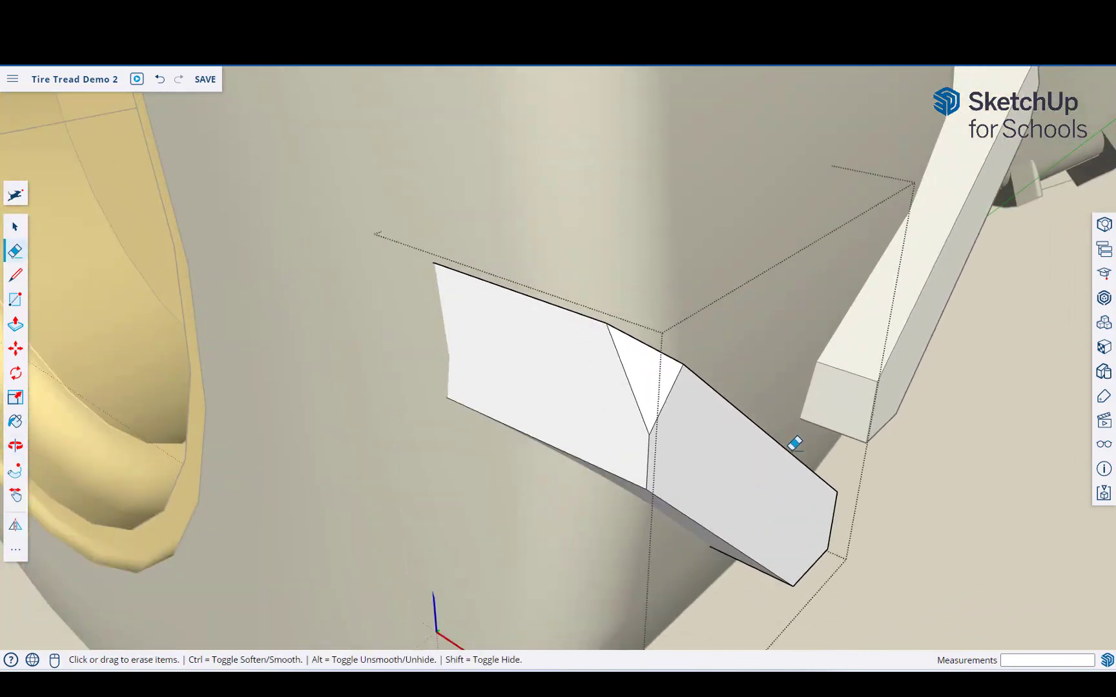
scroll(805, 468, down, 1)
mouse_move(805, 468)
middle_down()
mouse_move(820, 462)
mouse_move(707, 454)
mouse_move(860, 501)
mouse_move(648, 443)
mouse_move(765, 439)
mouse_move(652, 455)
mouse_move(665, 414)
mouse_move(434, 313)
middle_up()
scroll(695, 441, down, 2)
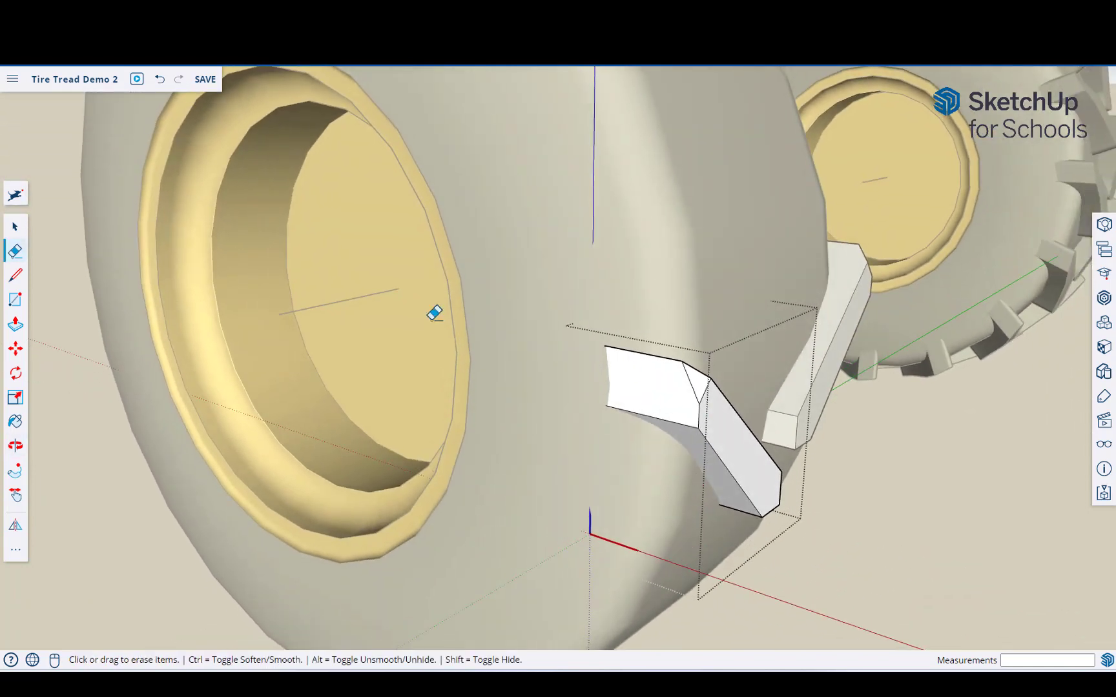
click(15, 227)
scroll(890, 575, down, 3)
scroll(847, 573, down, 3)
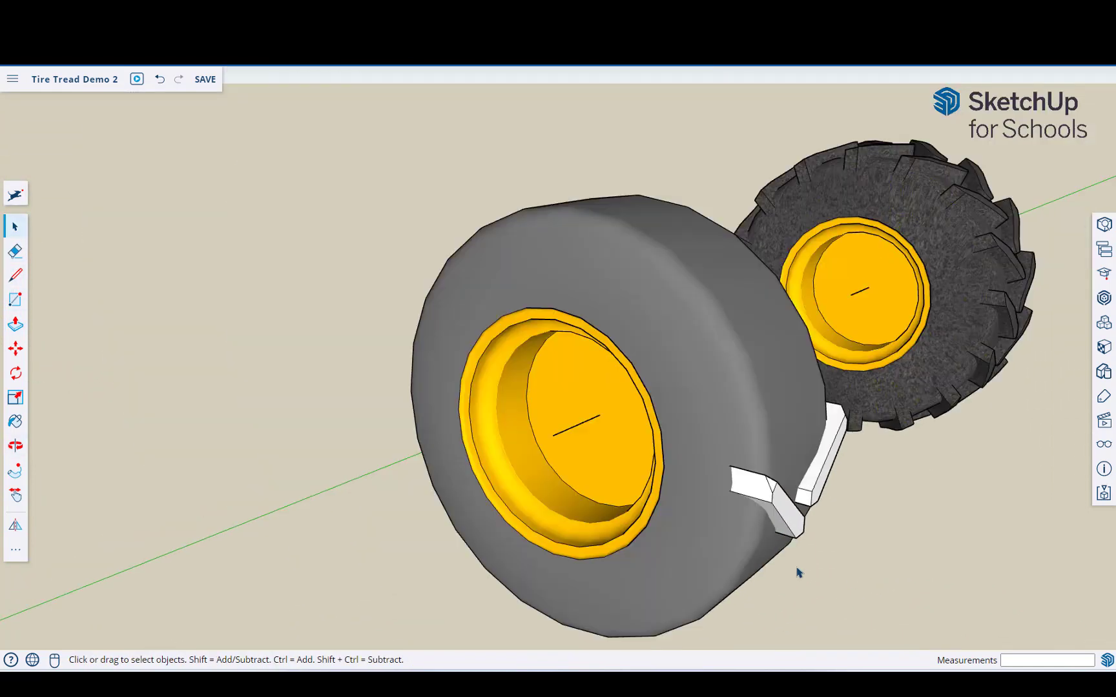
scroll(797, 568, down, 2)
- Select the first tread block, then Shift-add the second block to the selection
mouse_move(773, 587)
middle_down()
mouse_move(798, 436)
mouse_move(828, 449)
mouse_move(828, 468)
mouse_move(815, 385)
mouse_move(761, 428)
mouse_move(654, 442)
mouse_move(653, 428)
mouse_move(632, 459)
mouse_move(657, 459)
mouse_move(672, 424)
mouse_move(820, 444)
mouse_move(765, 424)
middle_up()
scroll(827, 448, down, 2)
scroll(765, 424, down, 2)
scroll(793, 403, up, 2)
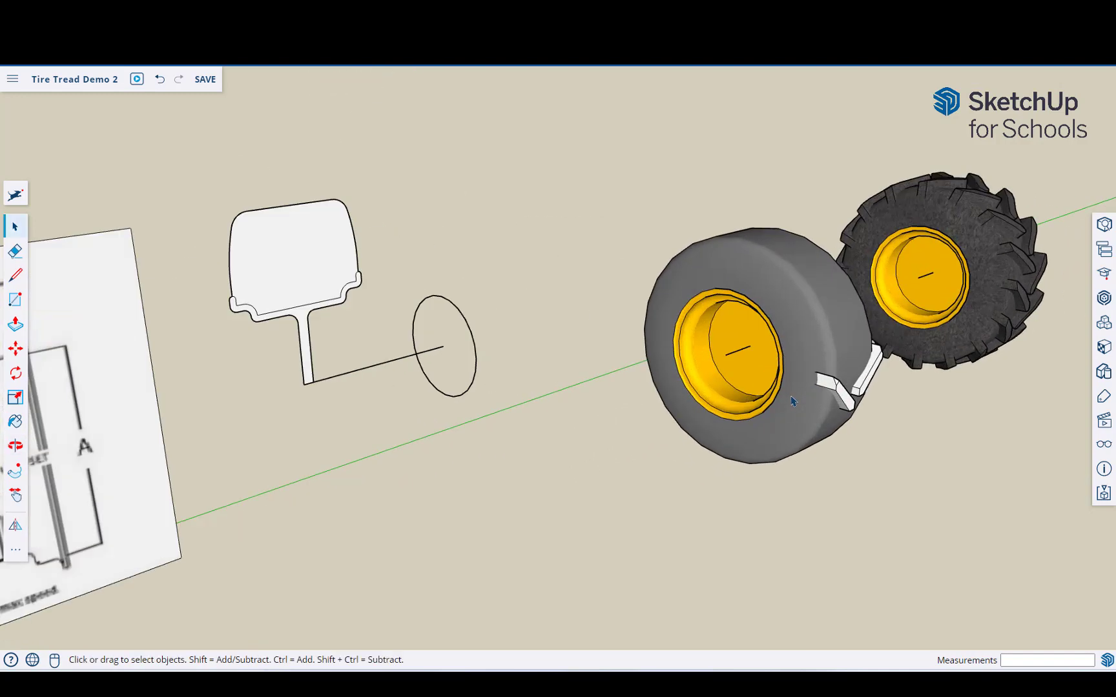
scroll(786, 401, up, 3)
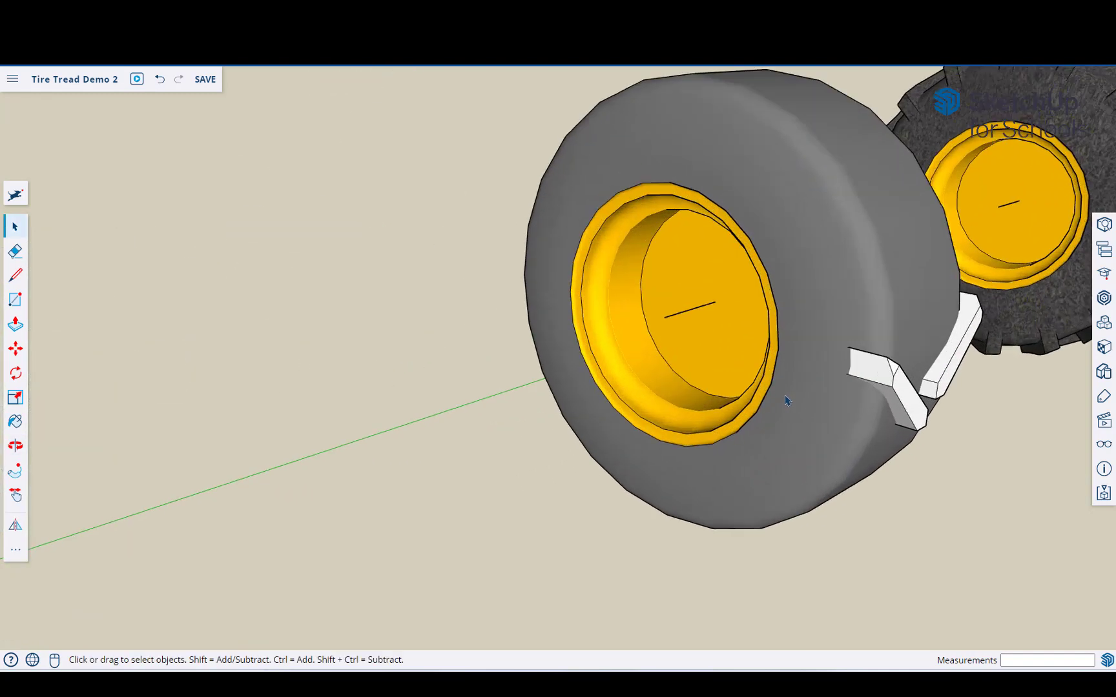
click(903, 394)
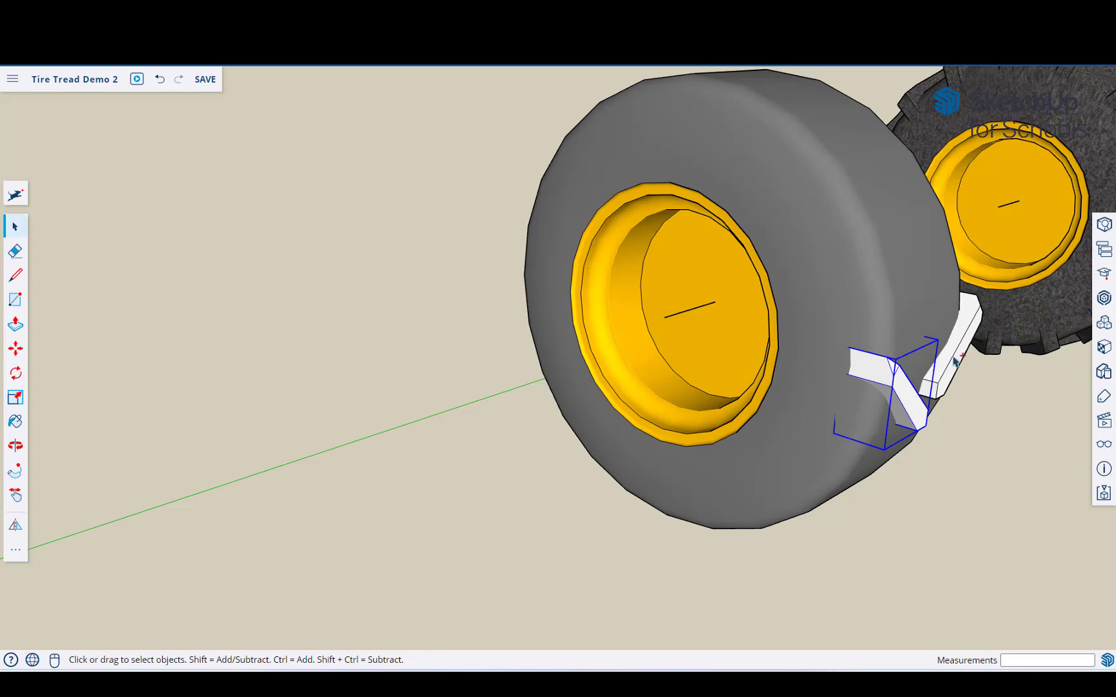
shift+click(955, 360)
- Rotate-copy the V lug about the wheel hub by 20°, making x18 copies
click(16, 373)
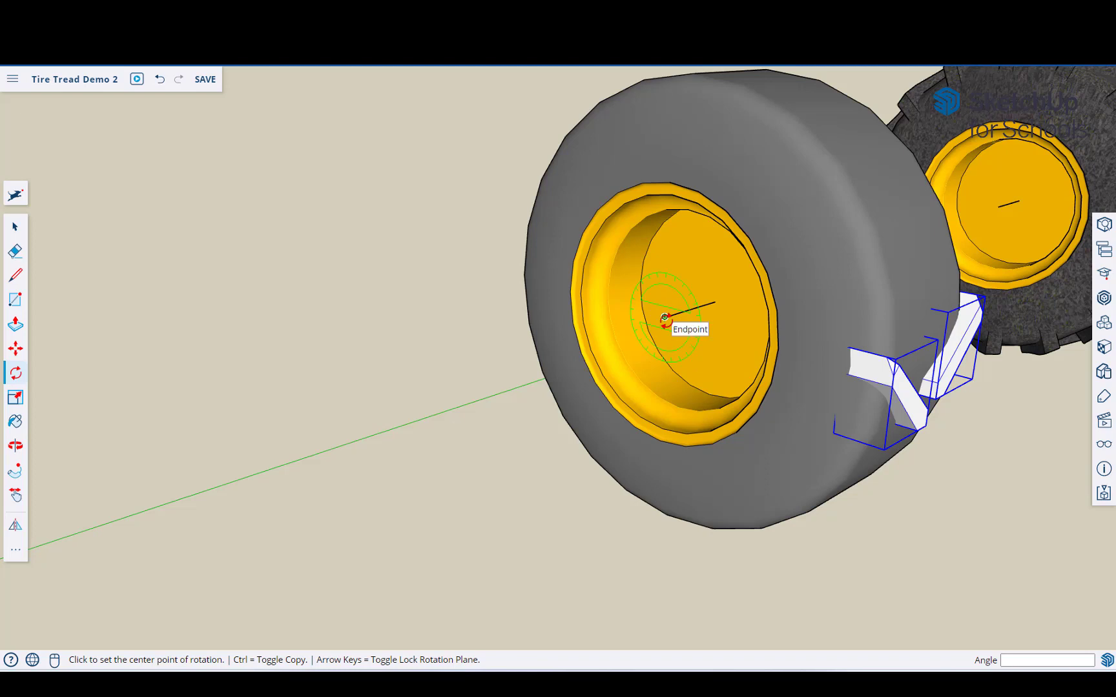
click(665, 317)
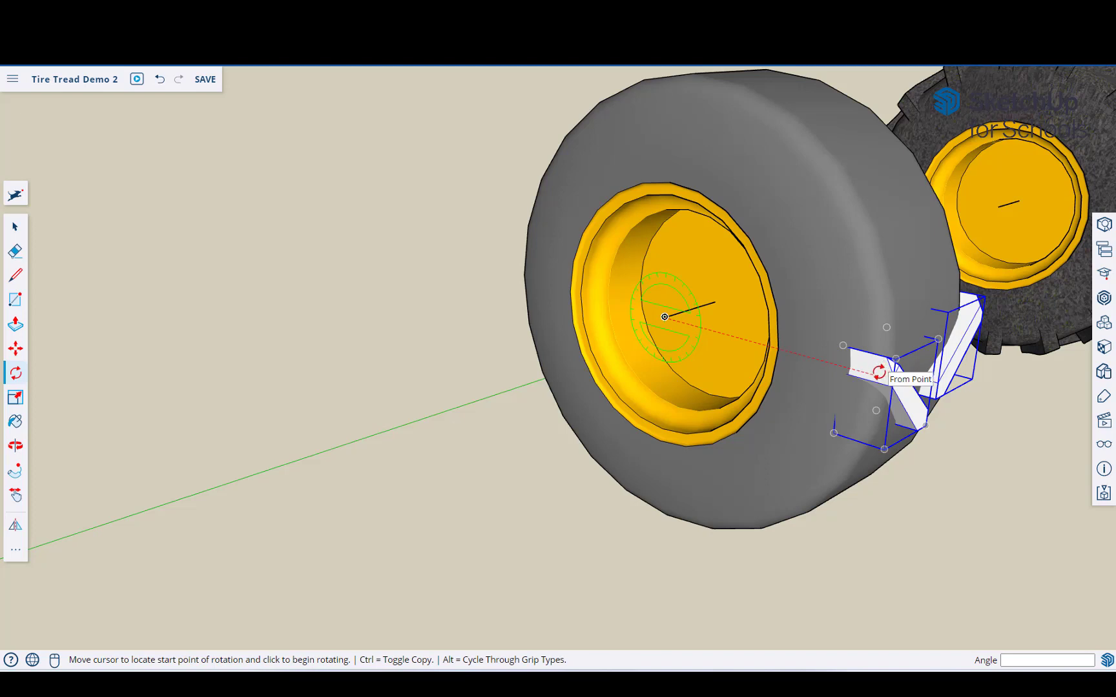
click(882, 370)
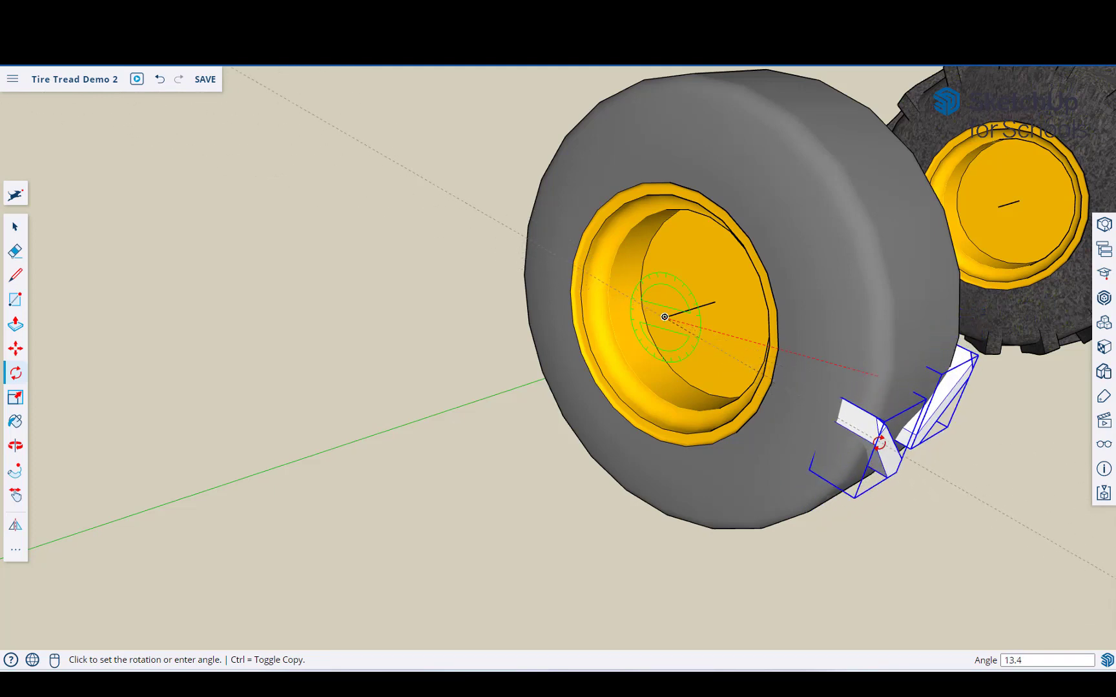
key(ctrl)
text(20)
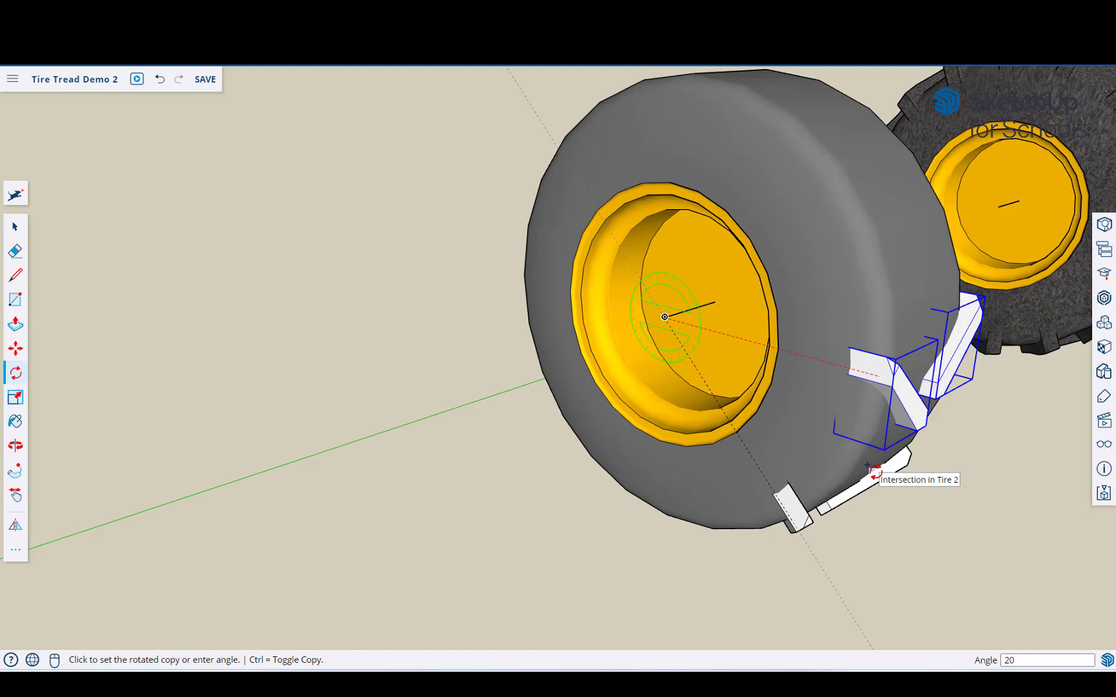
text(x18)
key(Return)
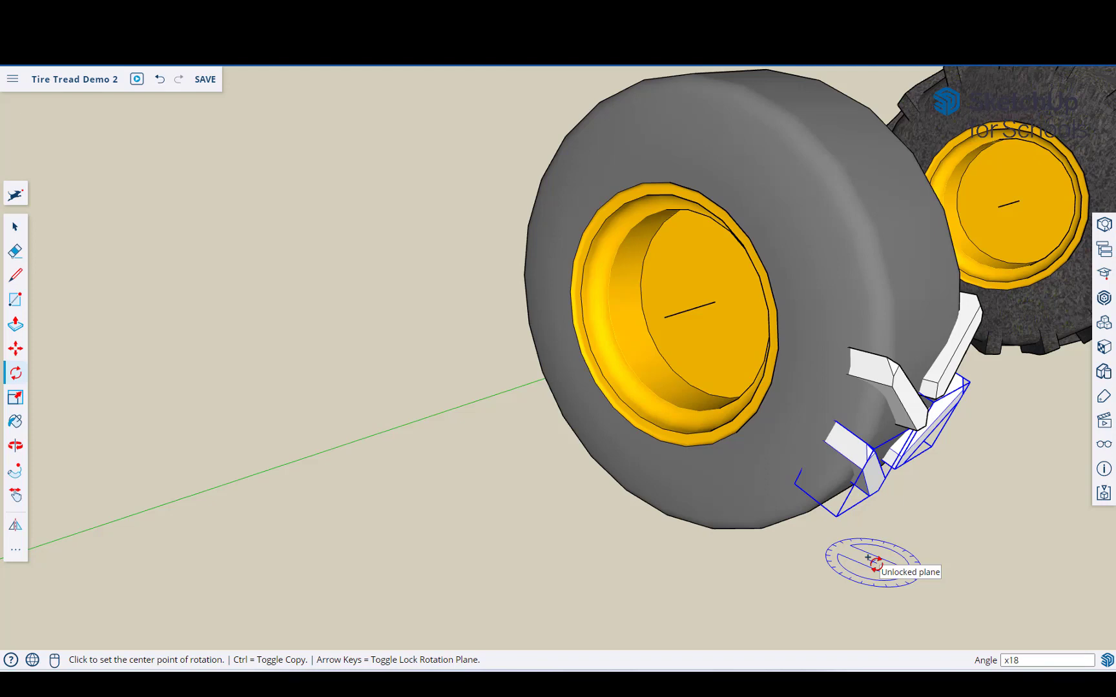
key(Return)
- Open one tread lug and Push/Pull its face to a new depth
click(14, 227)
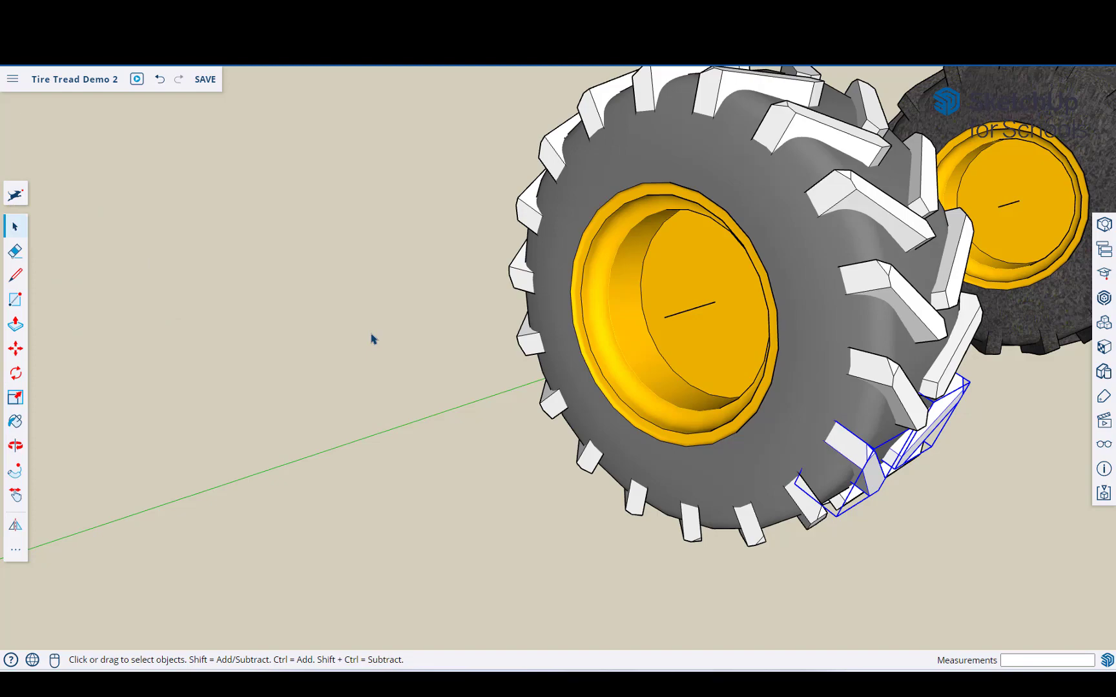
mouse_move(372, 339)
middle_down()
mouse_move(160, 346)
mouse_move(166, 291)
mouse_move(302, 314)
mouse_move(327, 375)
mouse_move(379, 356)
mouse_move(444, 400)
middle_up()
mouse_move(347, 391)
middle_down()
mouse_move(413, 386)
mouse_move(610, 419)
middle_up()
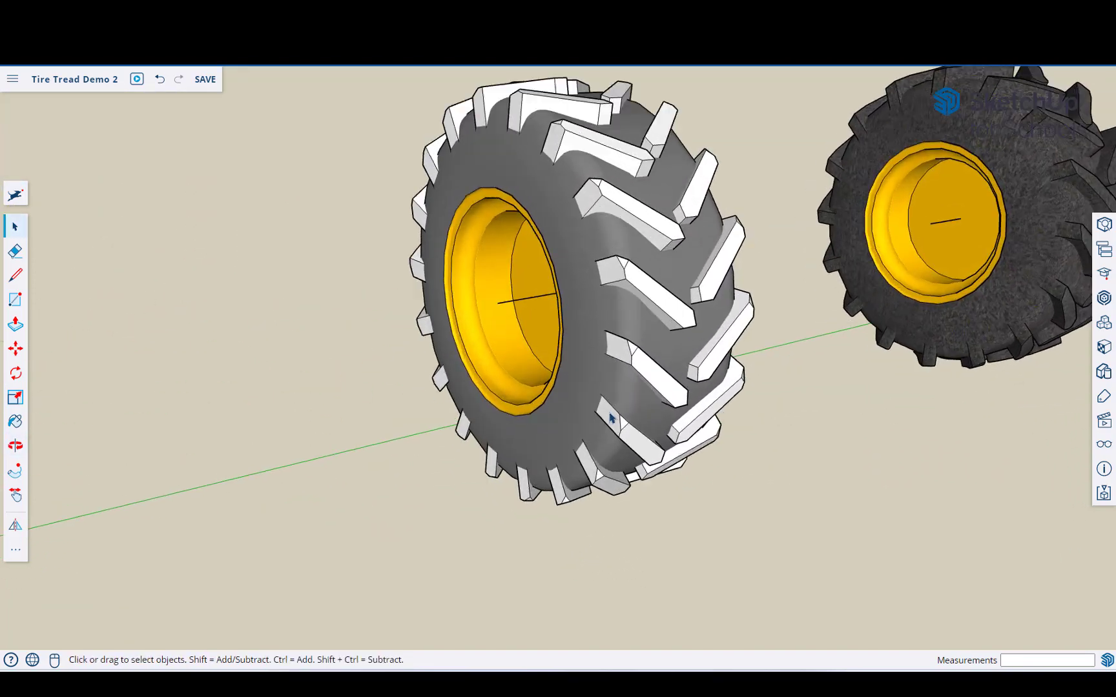
double_click(667, 393)
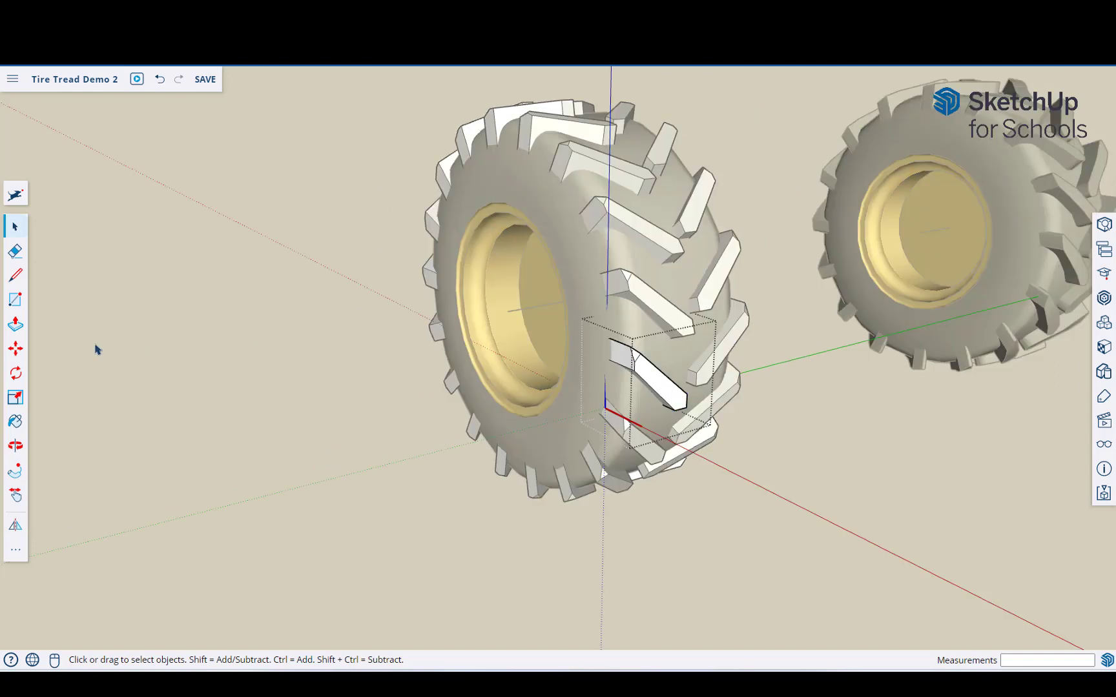
click(15, 323)
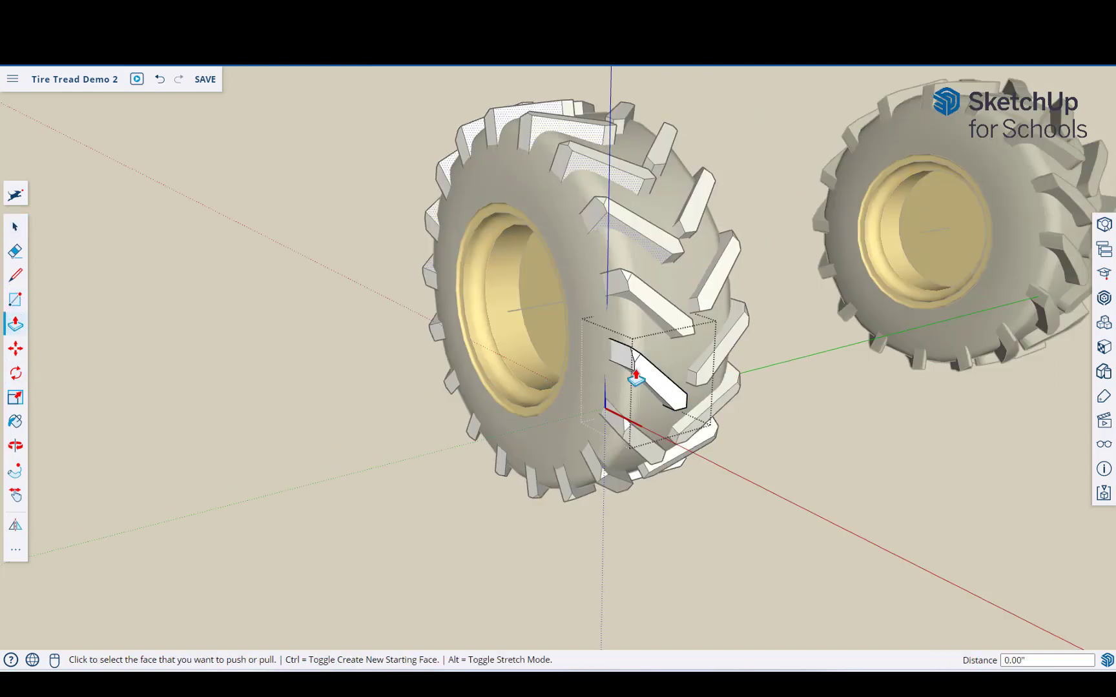
click(636, 377)
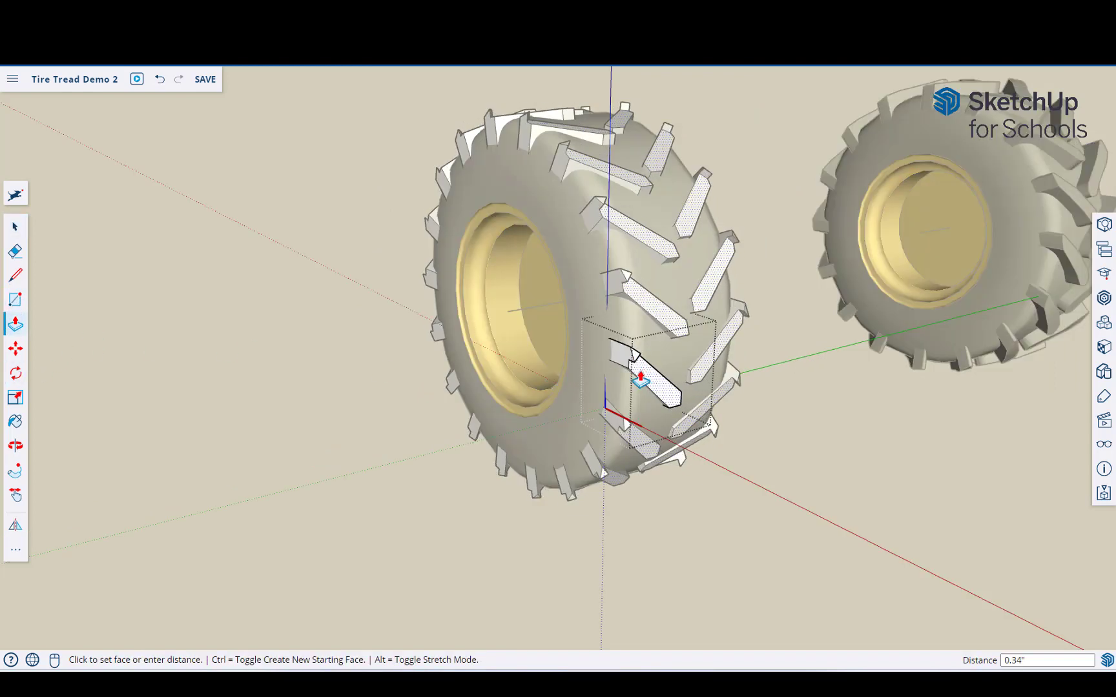
click(640, 377)
- Return to Select and orbit to inspect the finished treaded tire
click(15, 225)
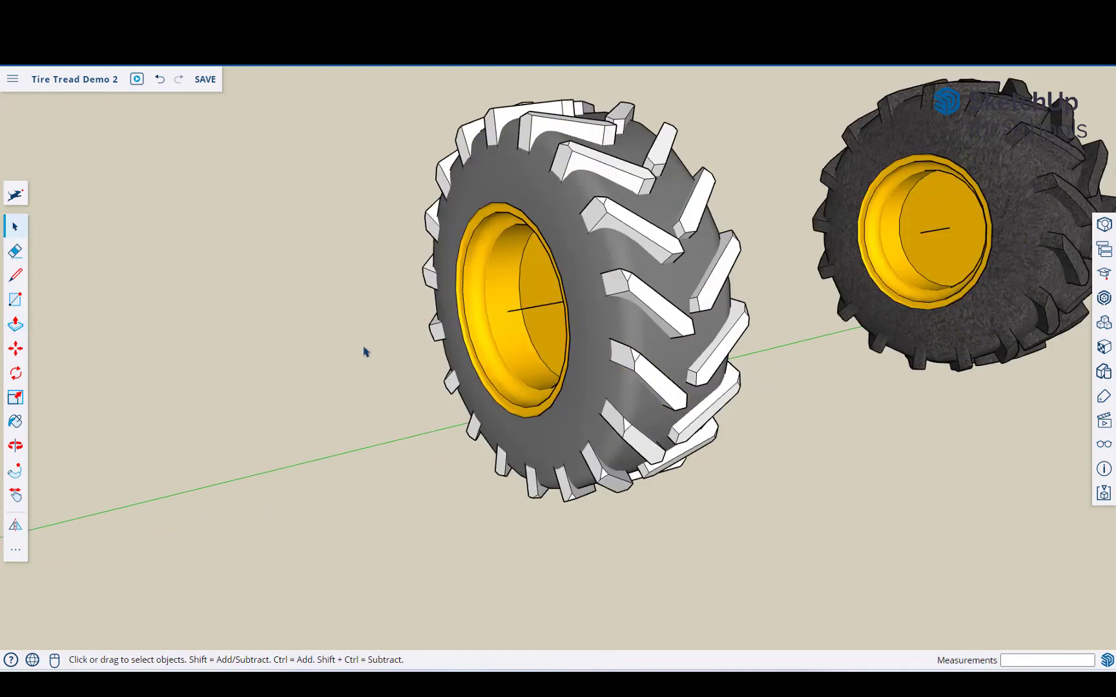
mouse_move(364, 349)
middle_down()
mouse_move(305, 264)
mouse_move(213, 280)
middle_up()
mouse_move(213, 280)
mouse_down()
mouse_move(428, 357)
mouse_move(369, 304)
mouse_move(354, 319)
mouse_up()
middle_drag(355, 319, 581, 314)
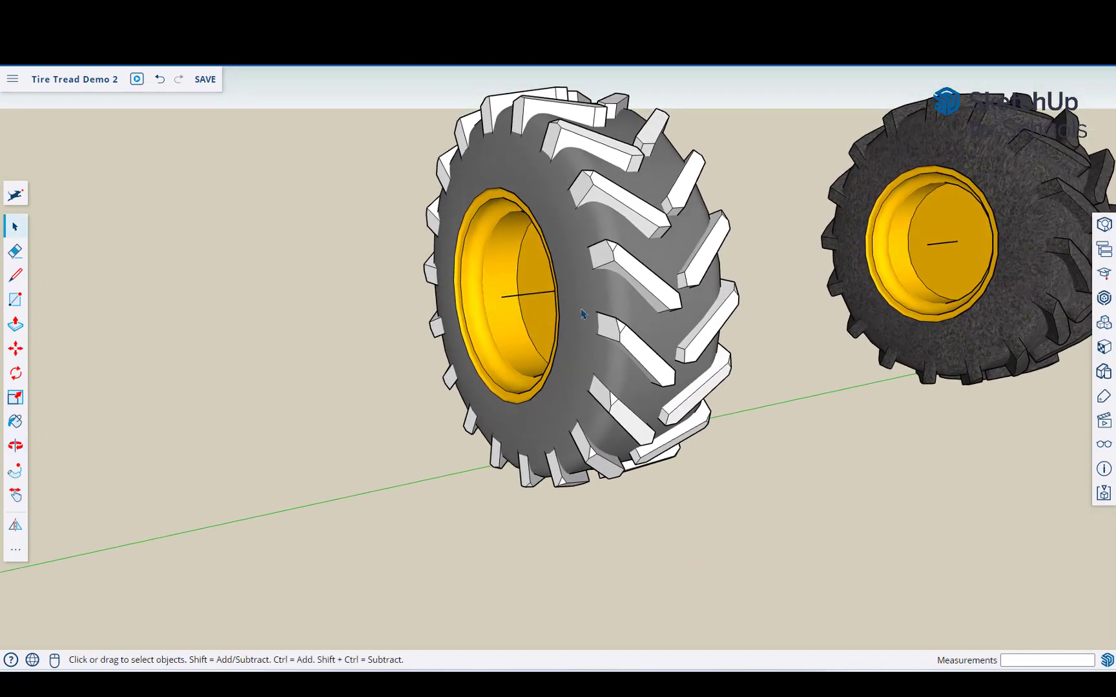
mouse_move(767, 372)
middle_down()
mouse_move(568, 426)
mouse_move(652, 524)
middle_up()
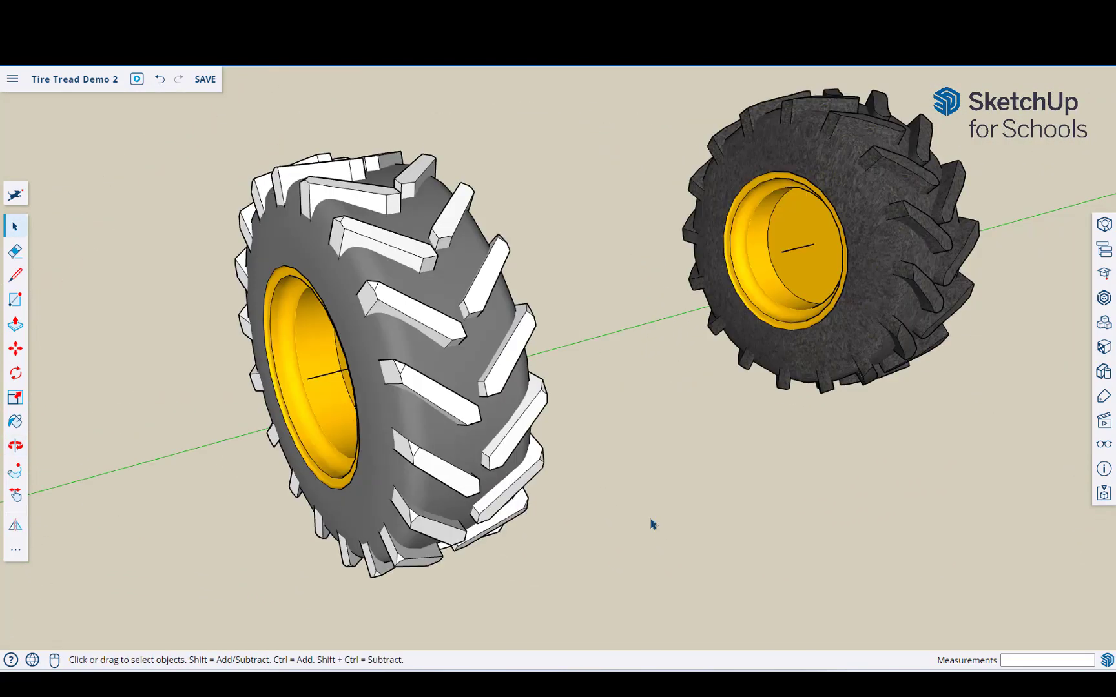